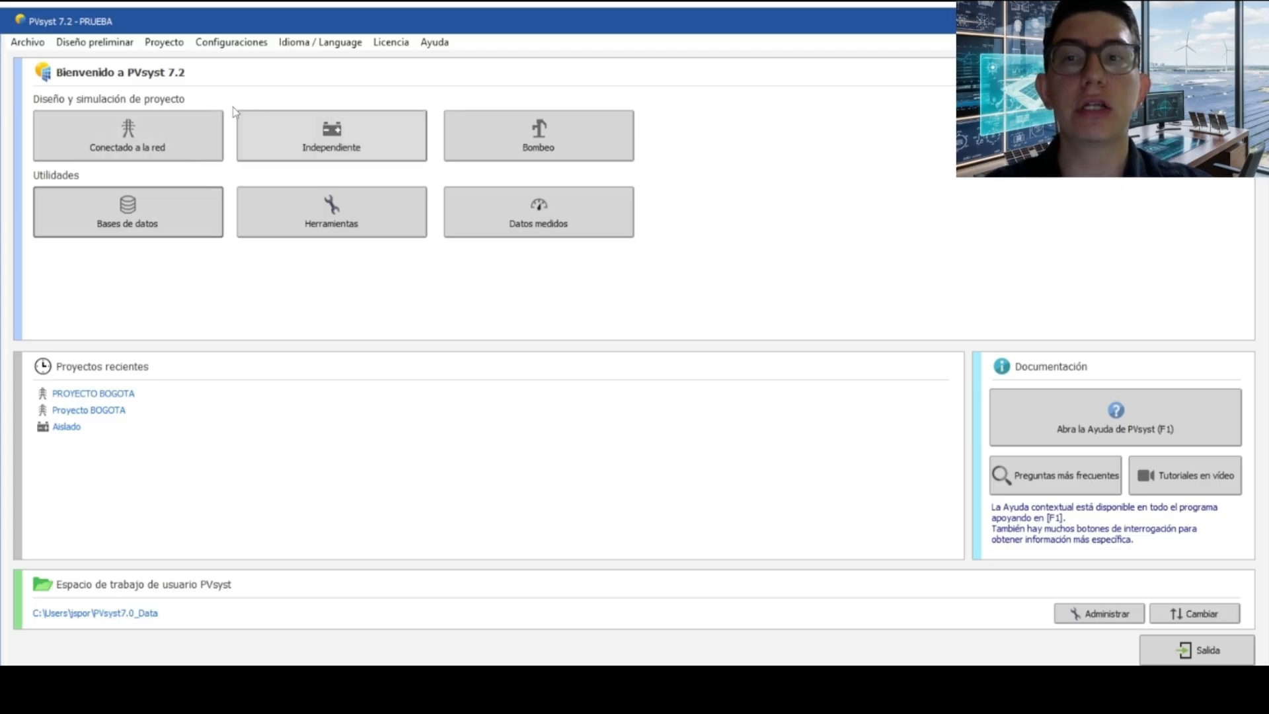
Open the grid-connected project design and create a new project named "Parque solar Capacidad 1MW".
{"action": "left_click", "coordinate": [146, 139]}
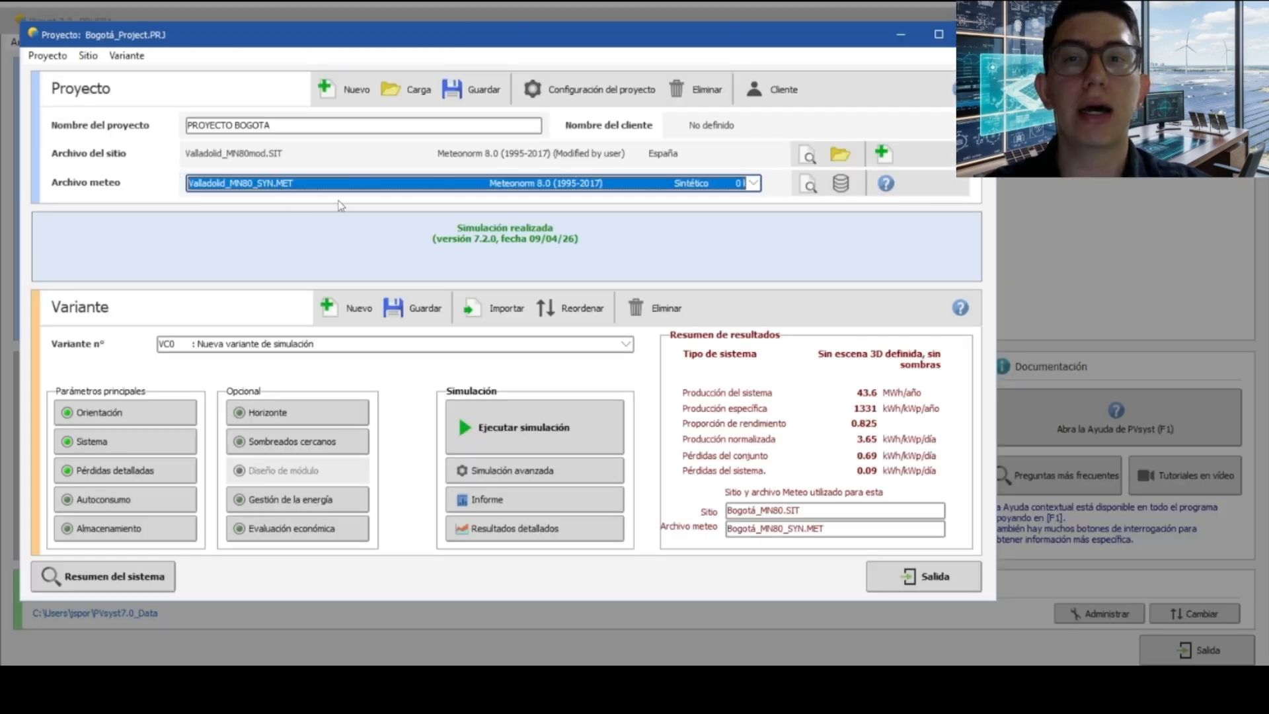
{"action": "left_click", "coordinate": [938, 34]}
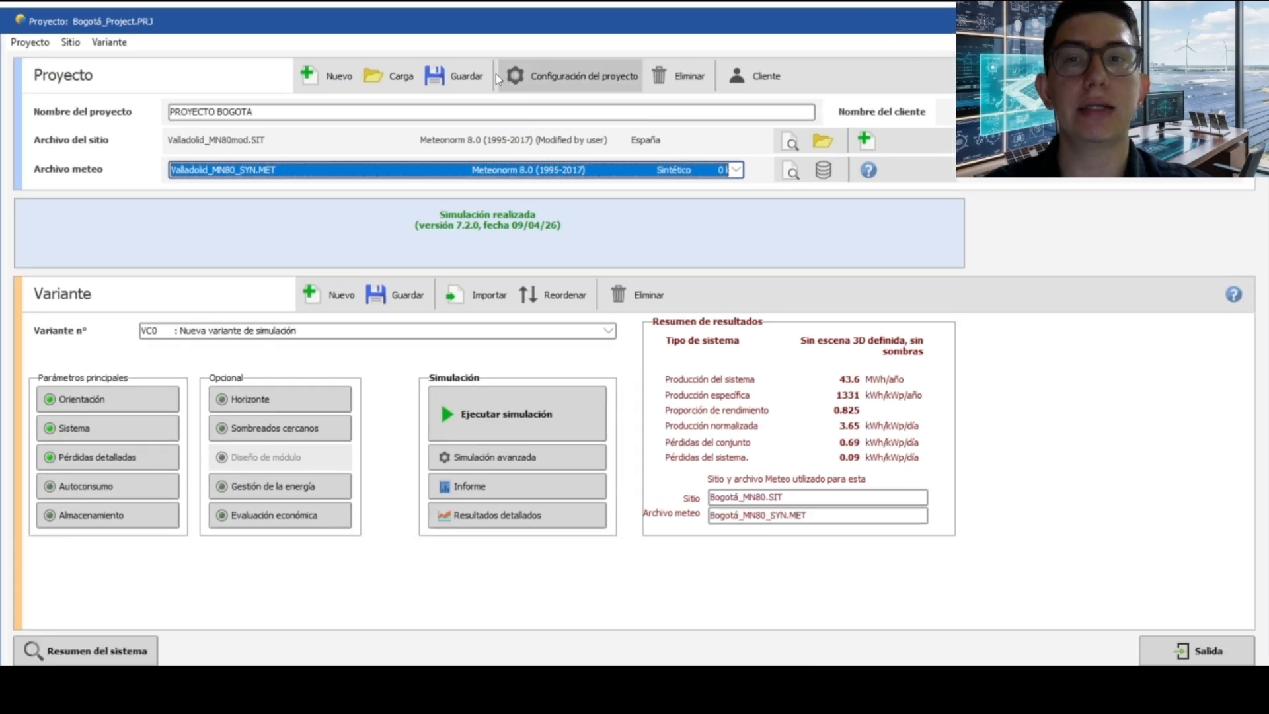
{"action": "left_click", "coordinate": [309, 75]}
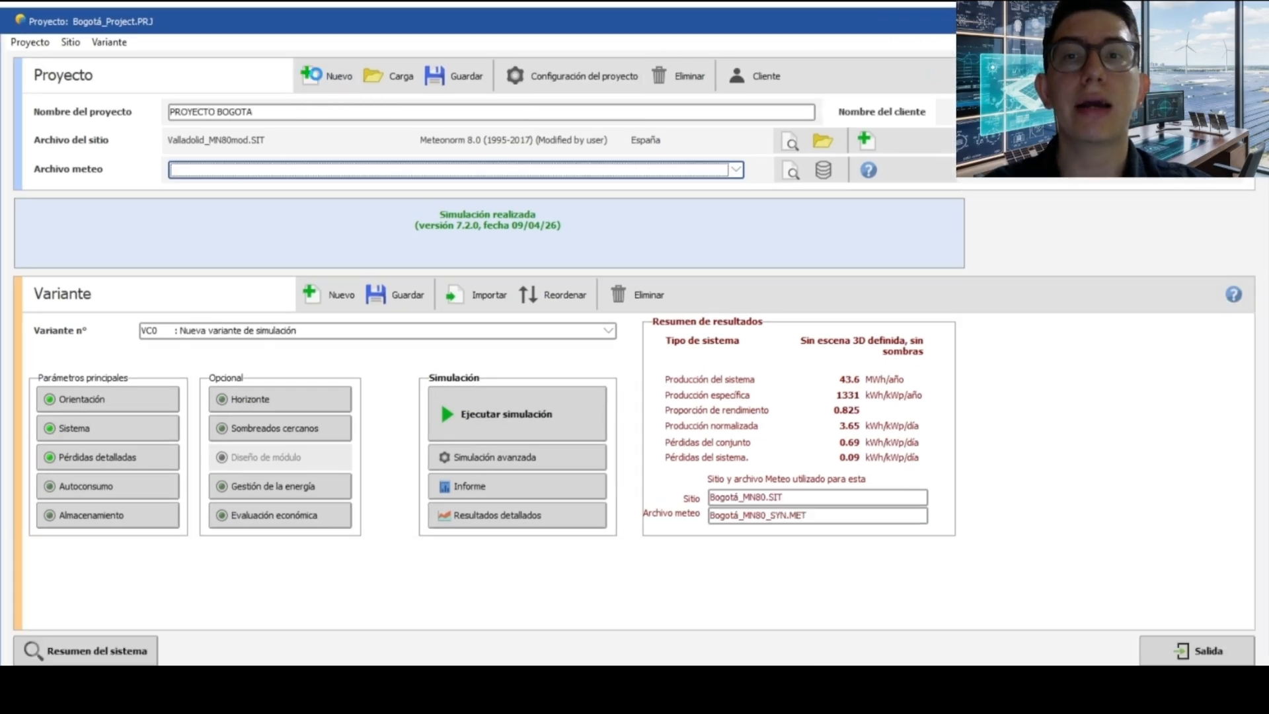
{"action": "left_click_drag", "start_coordinate": [257, 112], "coordinate": [165, 111]}
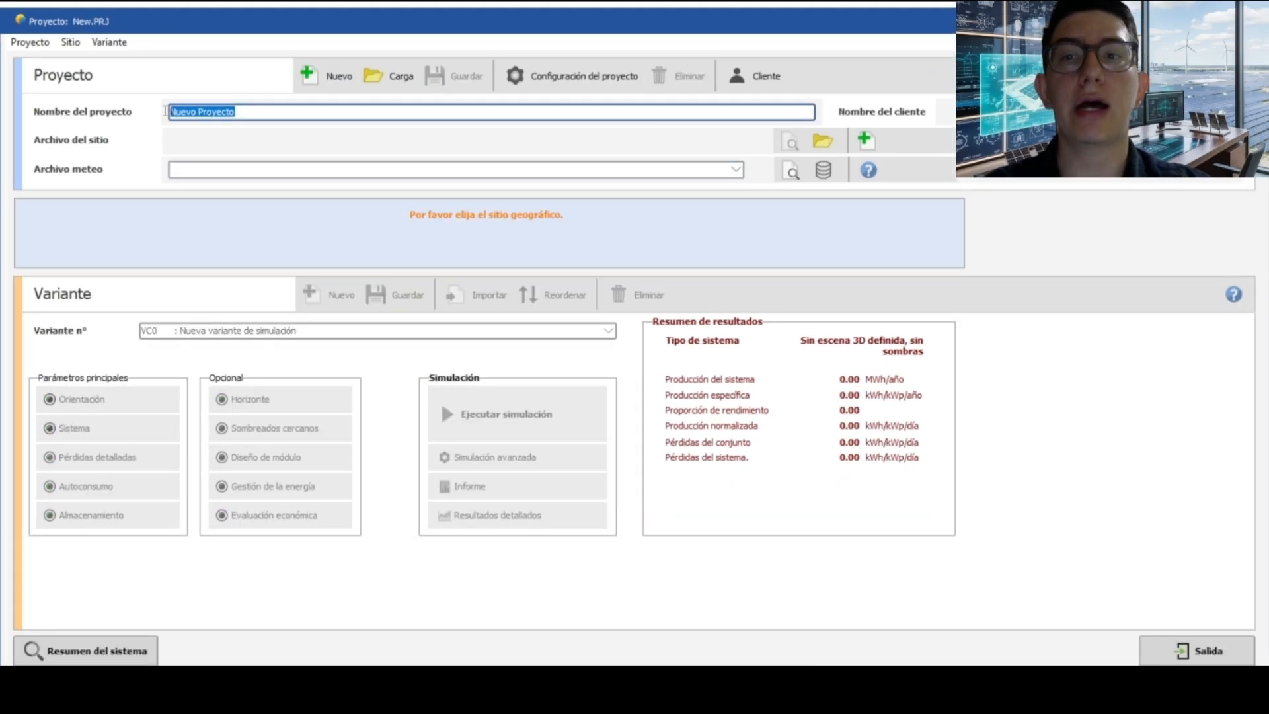
{"action": "key", "text": "BackSpace"}
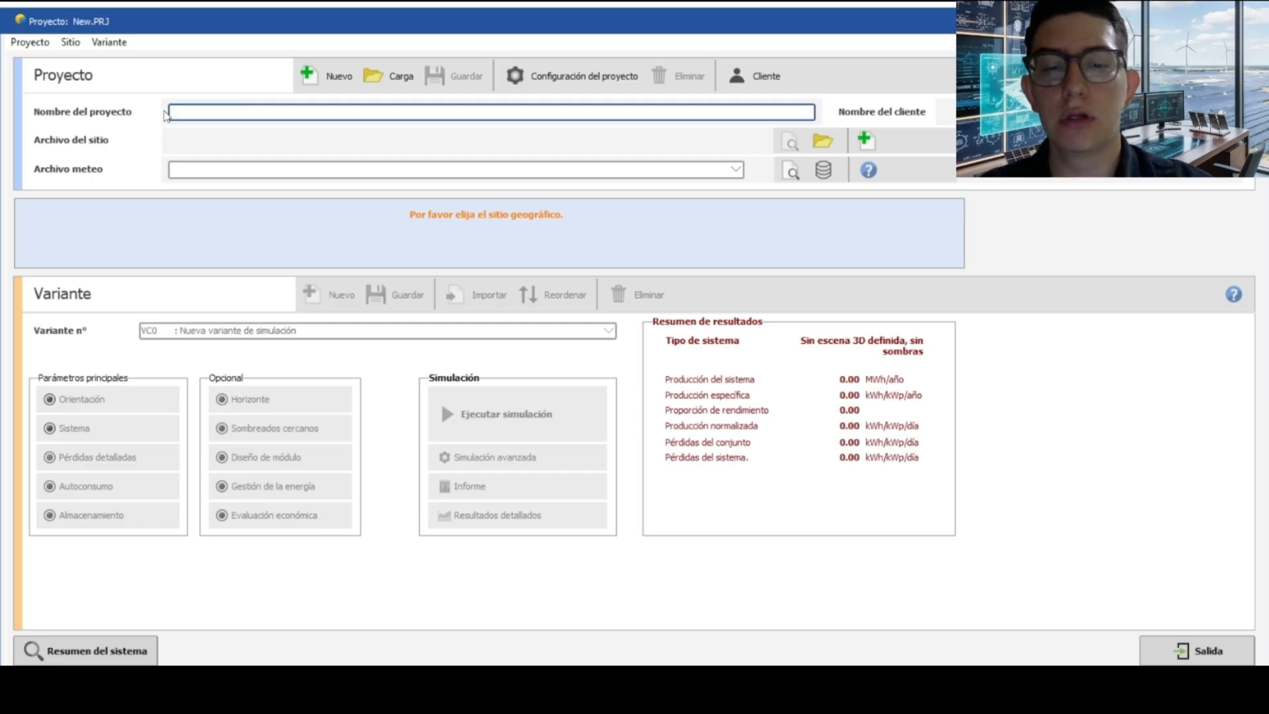
{"action": "type", "text": "Parque solar Capacidad 1MW"}
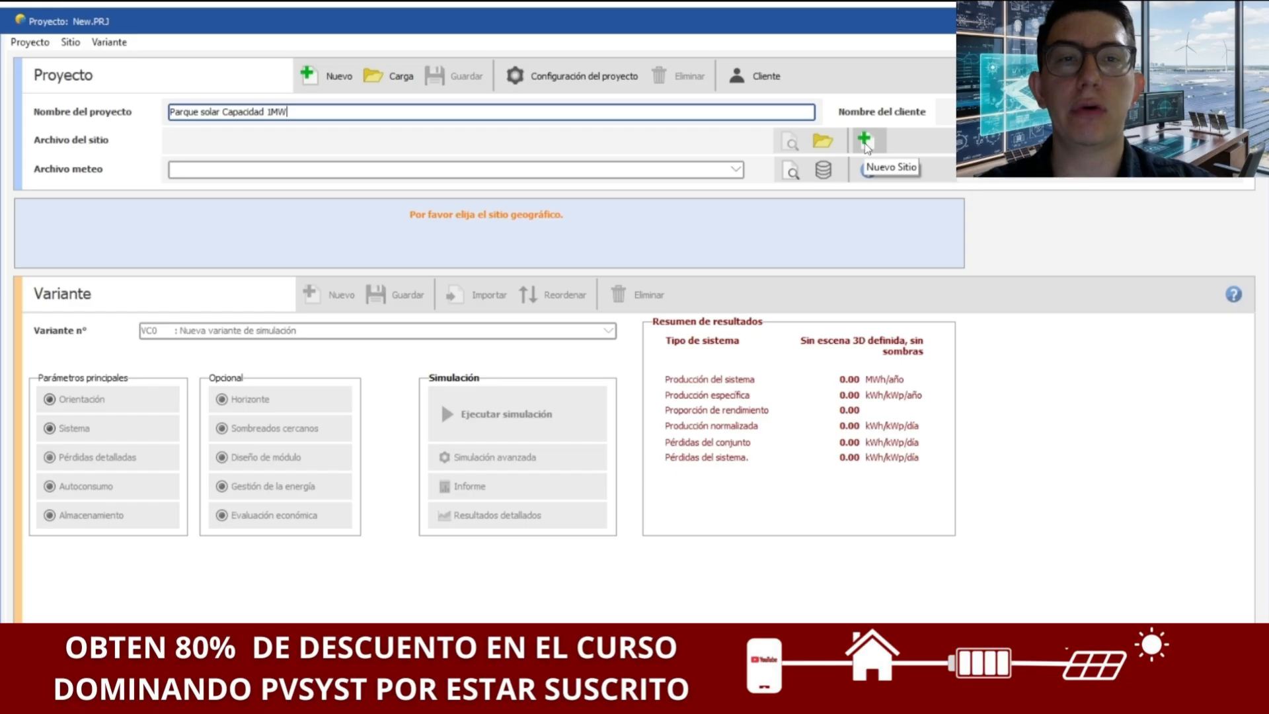
Start a new site and pick its location on the map northwest of Monterrey, Mexico, at about latitude 25.73, longitude -100.46.
{"action": "left_click", "coordinate": [864, 140]}
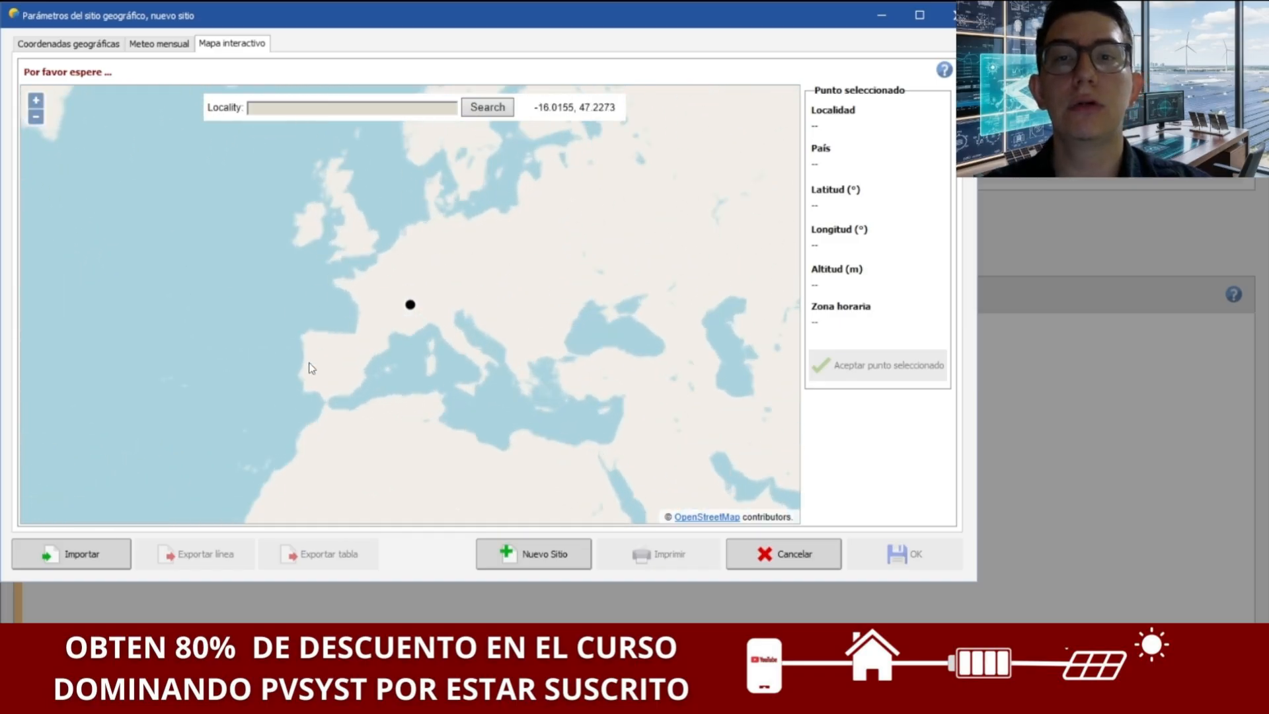
{"action": "scroll", "coordinate": [301, 381], "scroll_direction": "down", "scroll_amount": 10}
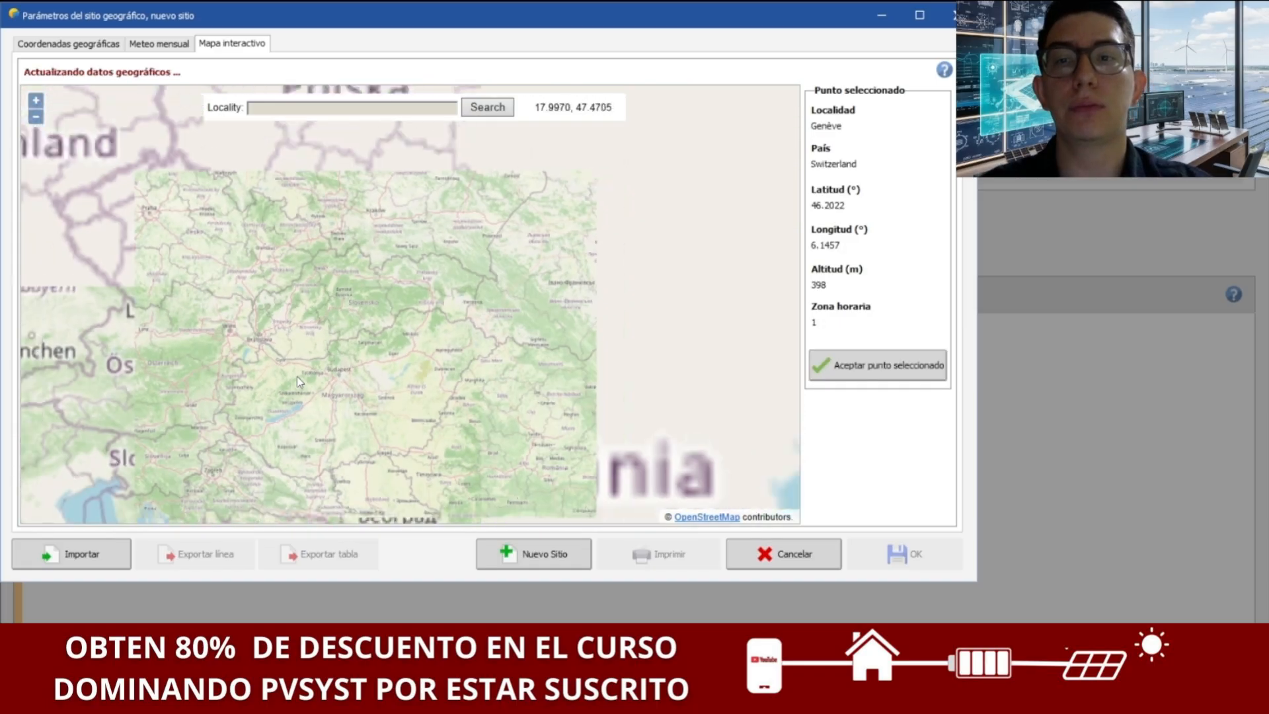
{"action": "left_click_drag", "start_coordinate": [120, 393], "coordinate": [492, 299]}
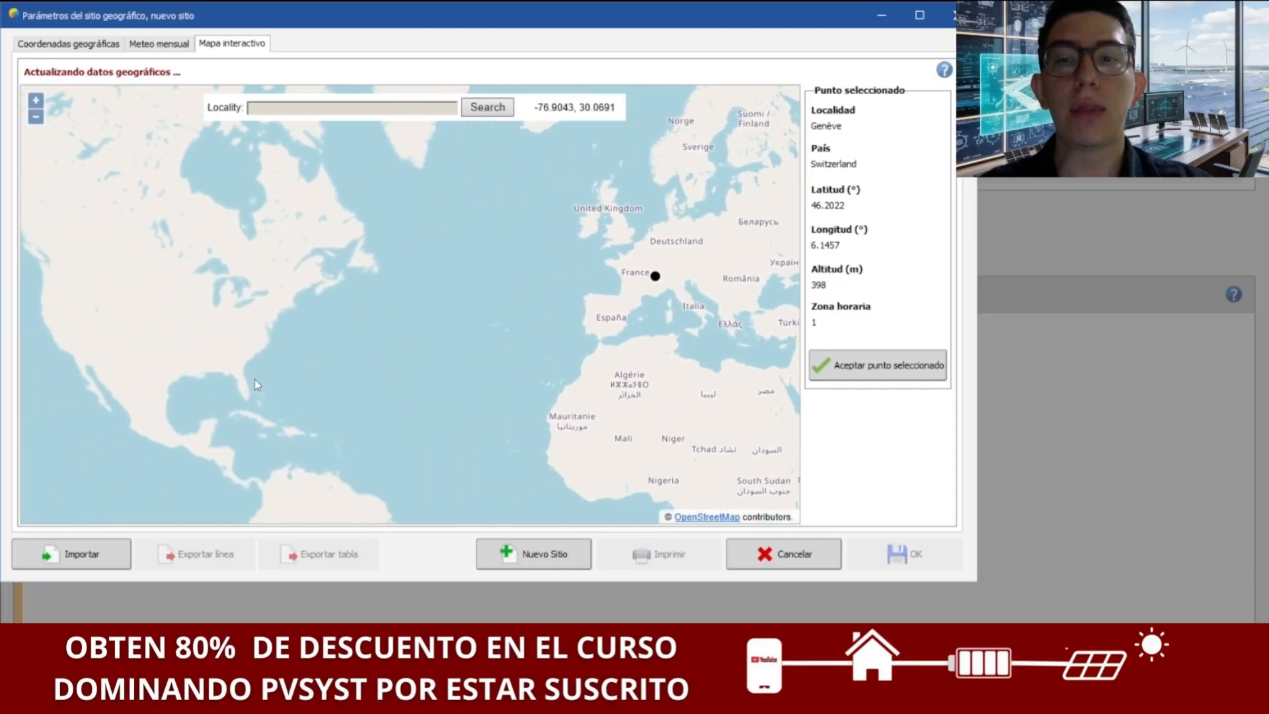
{"action": "scroll", "coordinate": [238, 384], "scroll_direction": "up", "scroll_amount": 1}
{"action": "left_click_drag", "start_coordinate": [246, 423], "coordinate": [430, 305]}
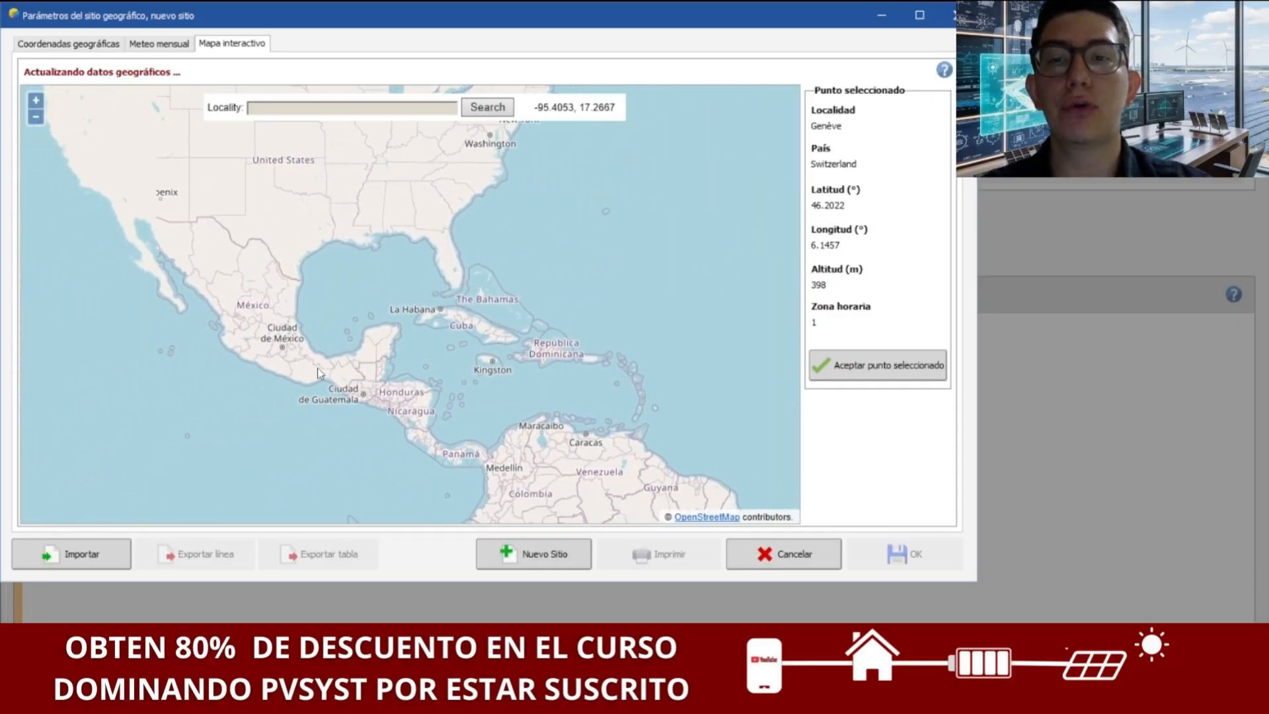
{"action": "scroll", "coordinate": [300, 360], "scroll_direction": "up", "scroll_amount": 1}
{"action": "left_click_drag", "start_coordinate": [226, 319], "coordinate": [324, 429]}
{"action": "scroll", "coordinate": [318, 283], "scroll_direction": "up", "scroll_amount": 2}
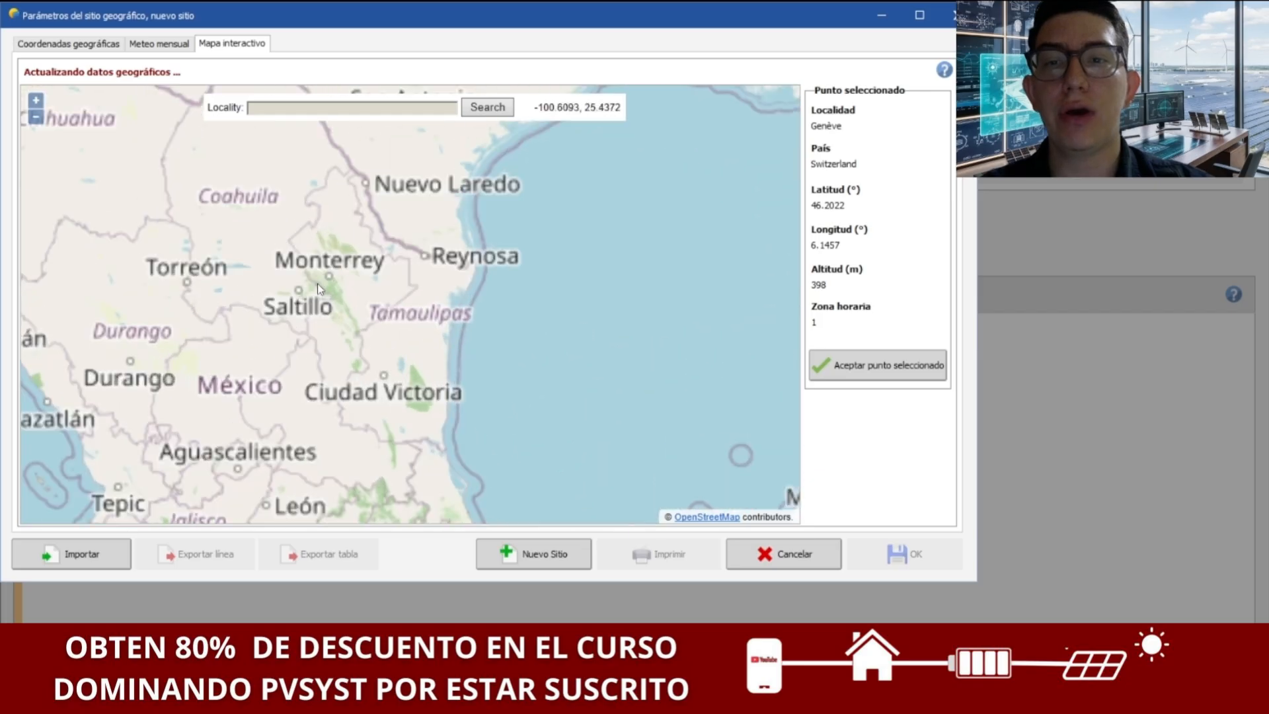
{"action": "scroll", "coordinate": [312, 224], "scroll_direction": "up", "scroll_amount": 1}
{"action": "left_click_drag", "start_coordinate": [322, 197], "coordinate": [303, 289]}
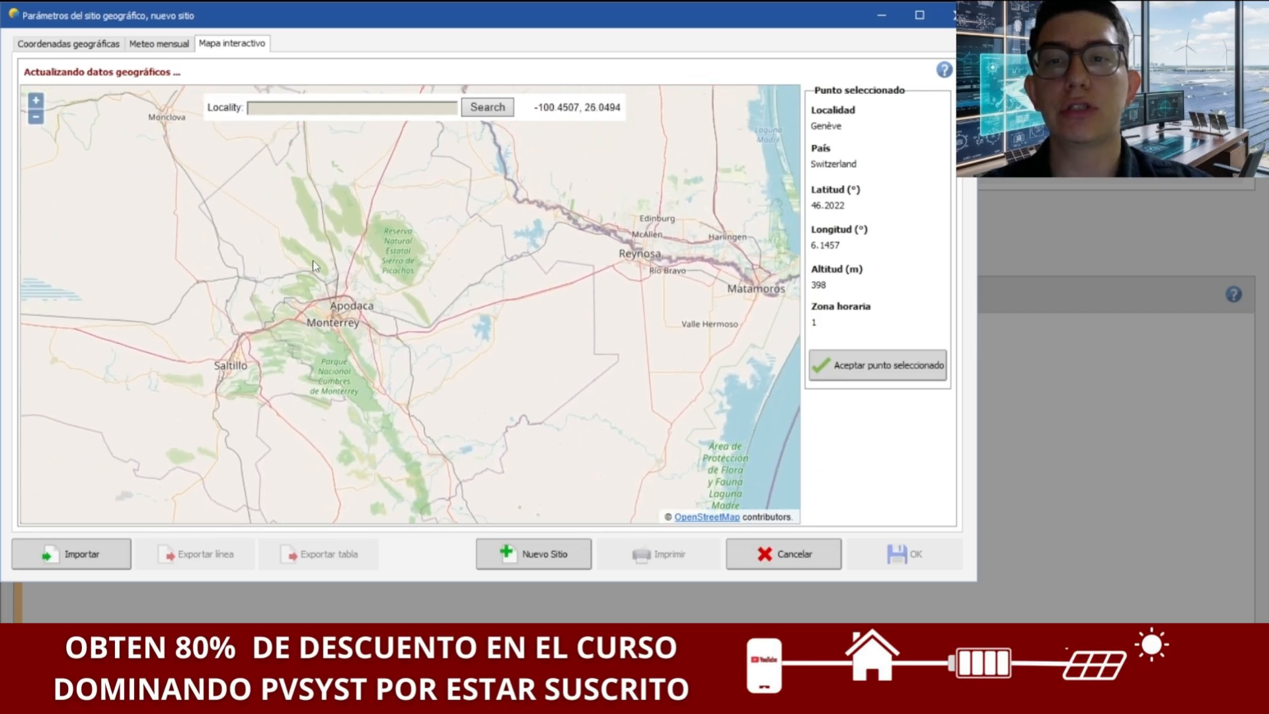
{"action": "scroll", "coordinate": [307, 284], "scroll_direction": "up", "scroll_amount": 2}
{"action": "scroll", "coordinate": [287, 388], "scroll_direction": "up", "scroll_amount": 2}
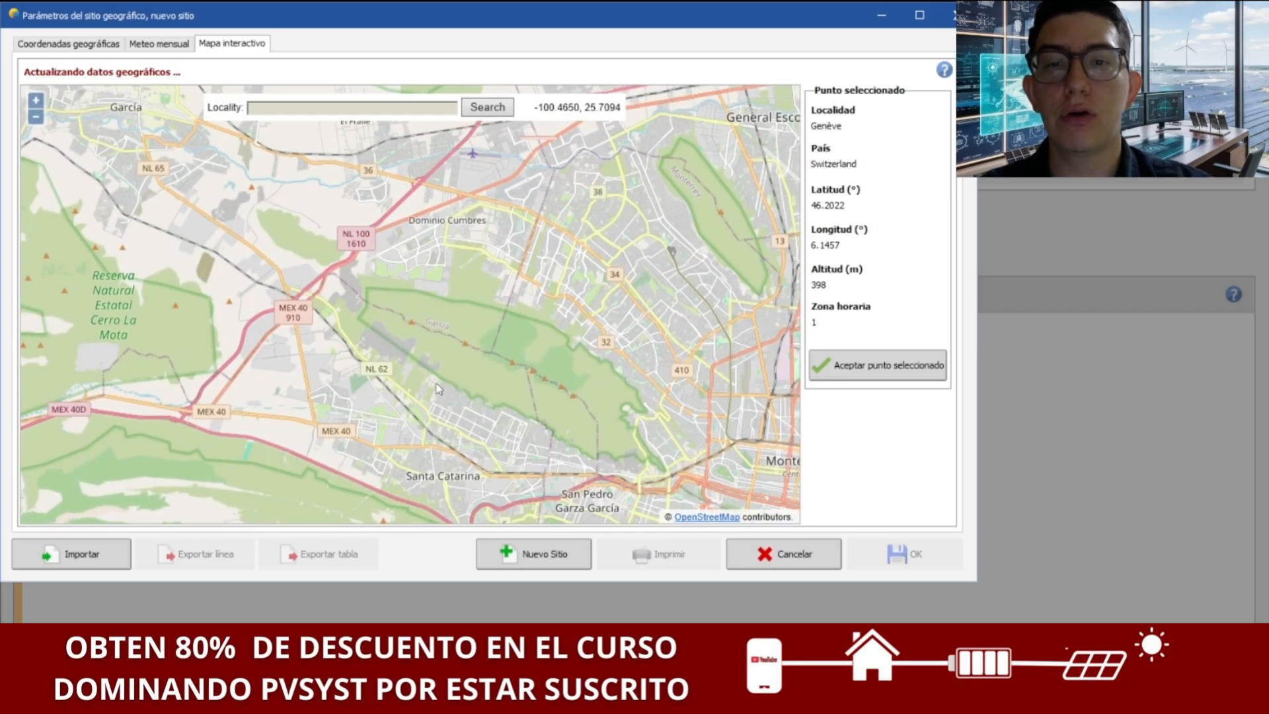
{"action": "left_click_drag", "start_coordinate": [469, 380], "coordinate": [377, 377]}
{"action": "scroll", "coordinate": [370, 351], "scroll_direction": "up", "scroll_amount": 2}
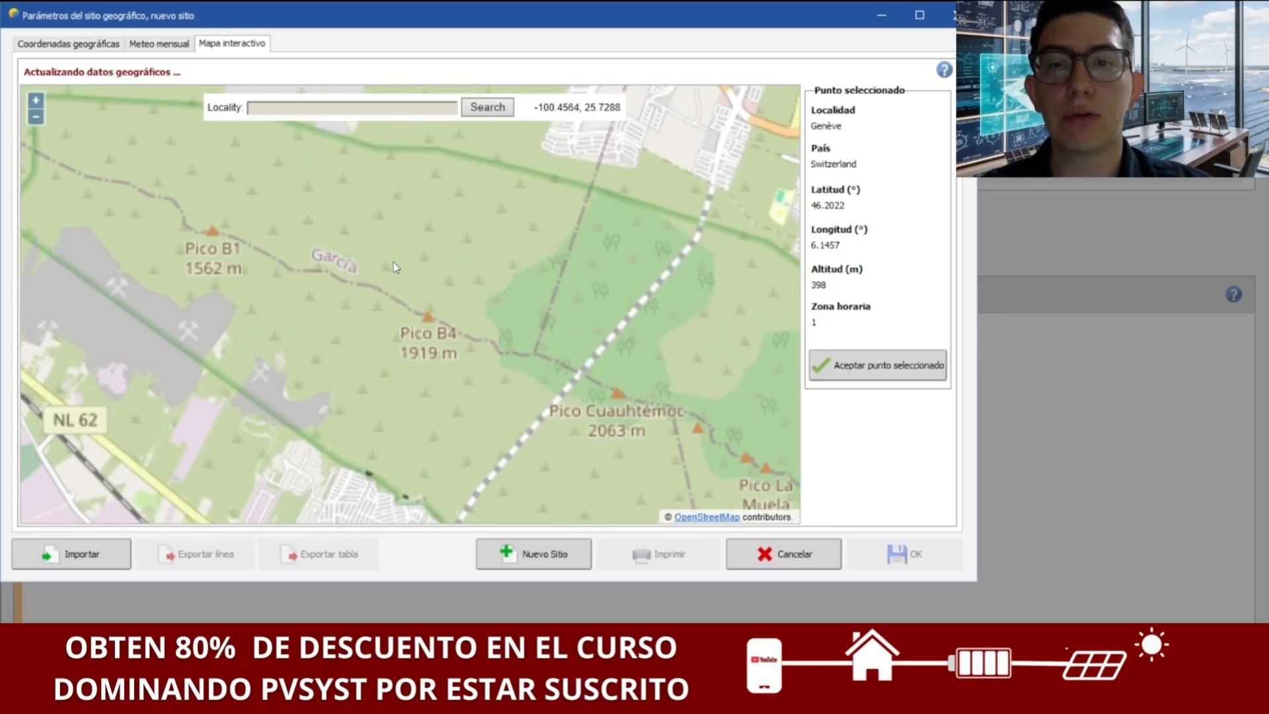
{"action": "left_click", "coordinate": [335, 238]}
{"action": "scroll", "coordinate": [336, 238], "scroll_direction": "up", "scroll_amount": 1}
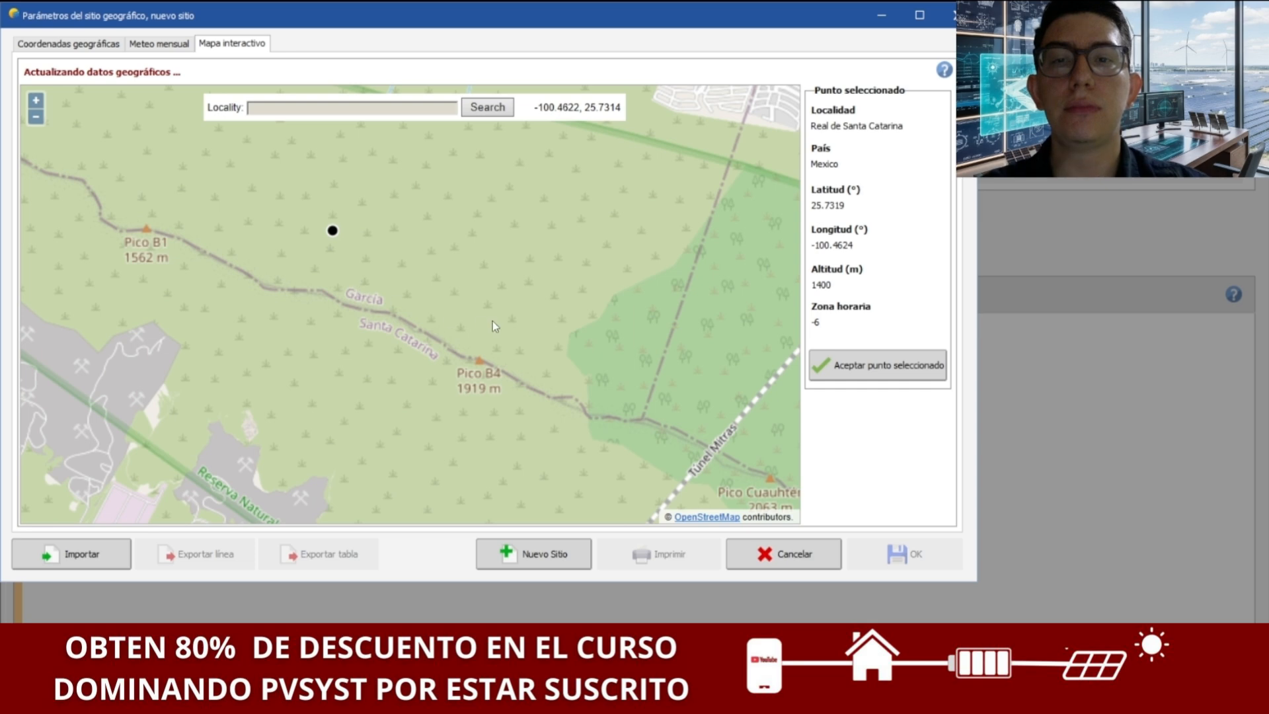
Accept the selected point and import Meteonorm 8.0 monthly weather data for the site named "Real de Santa Catarina Monterrey".
{"action": "left_click", "coordinate": [895, 368]}
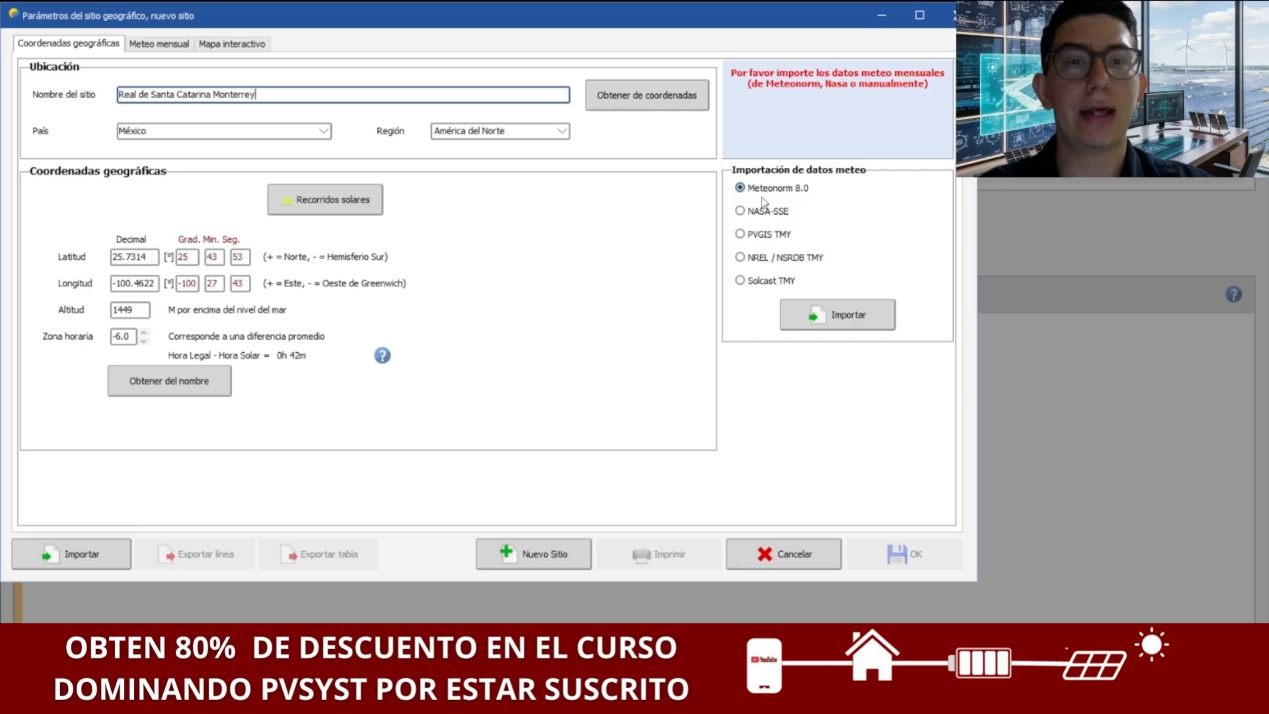
{"action": "left_click", "coordinate": [814, 318]}
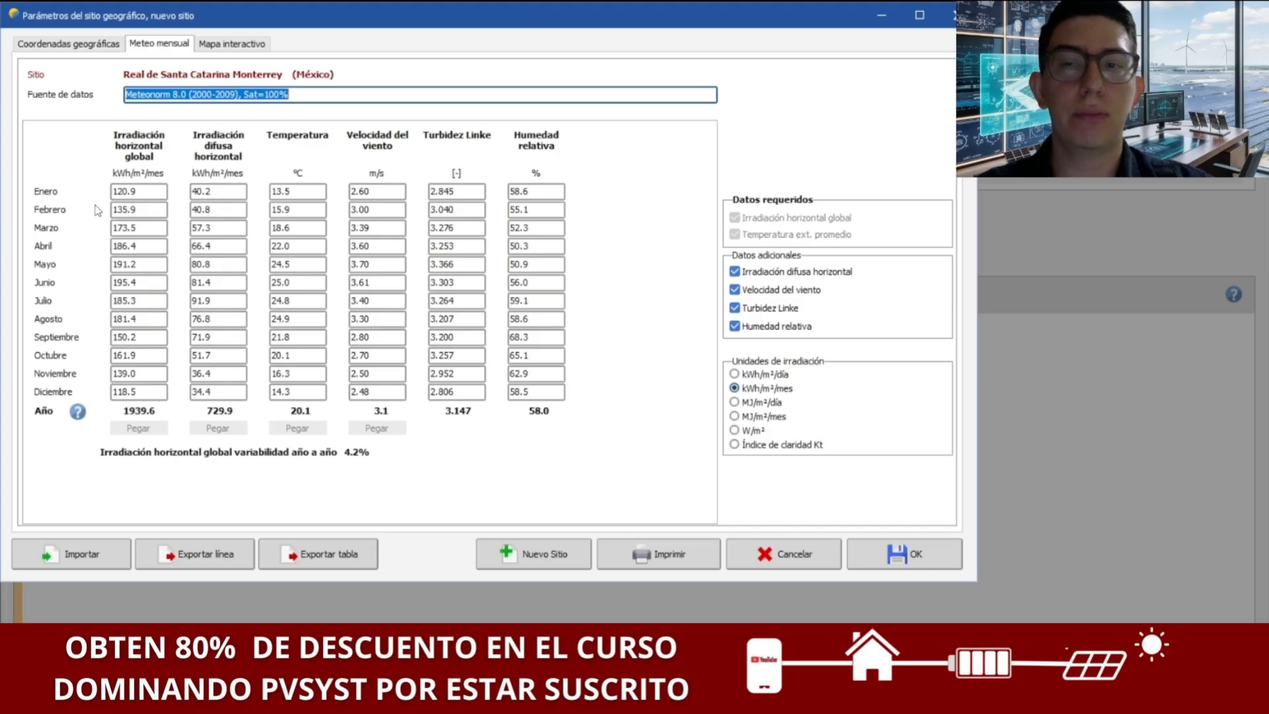
Compare the monthly irradiation data in the available units, including kWh/m²/día, MJ/m²/mes and Índice de claridad Kt, returning to kWh/m²/mes.
{"action": "left_click", "coordinate": [735, 374]}
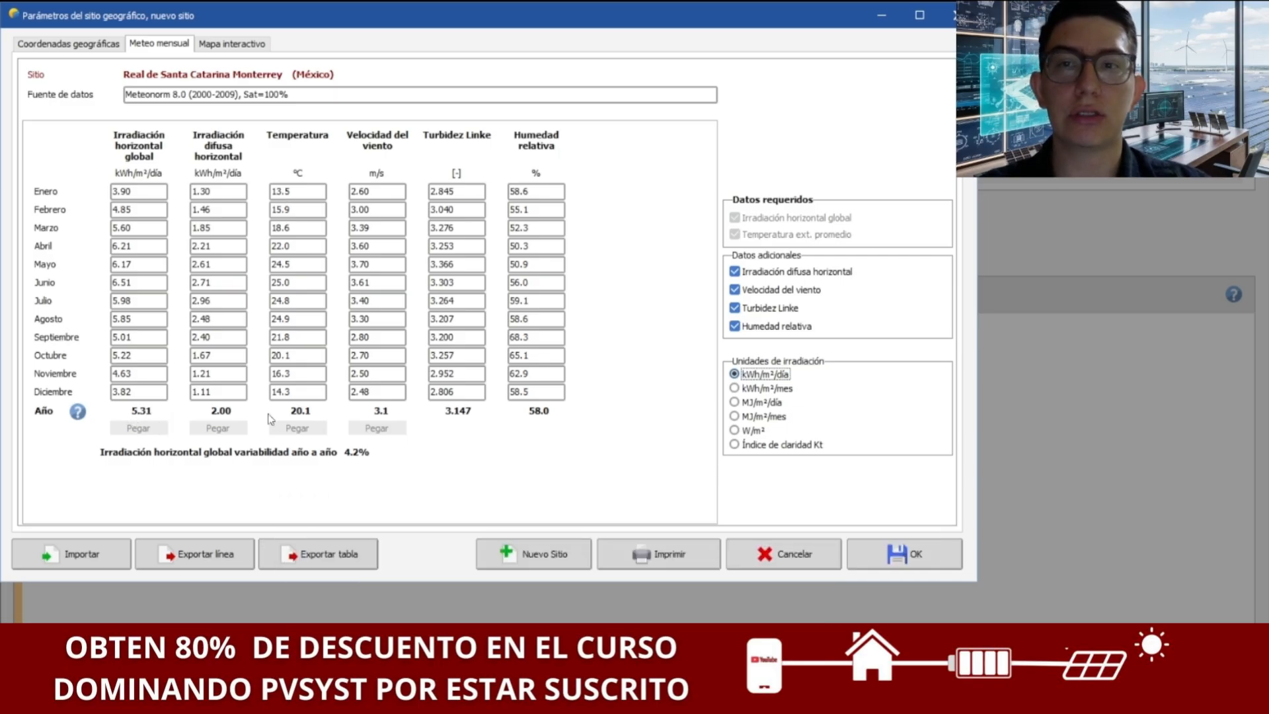
{"action": "left_click", "coordinate": [742, 403]}
{"action": "left_click", "coordinate": [734, 417]}
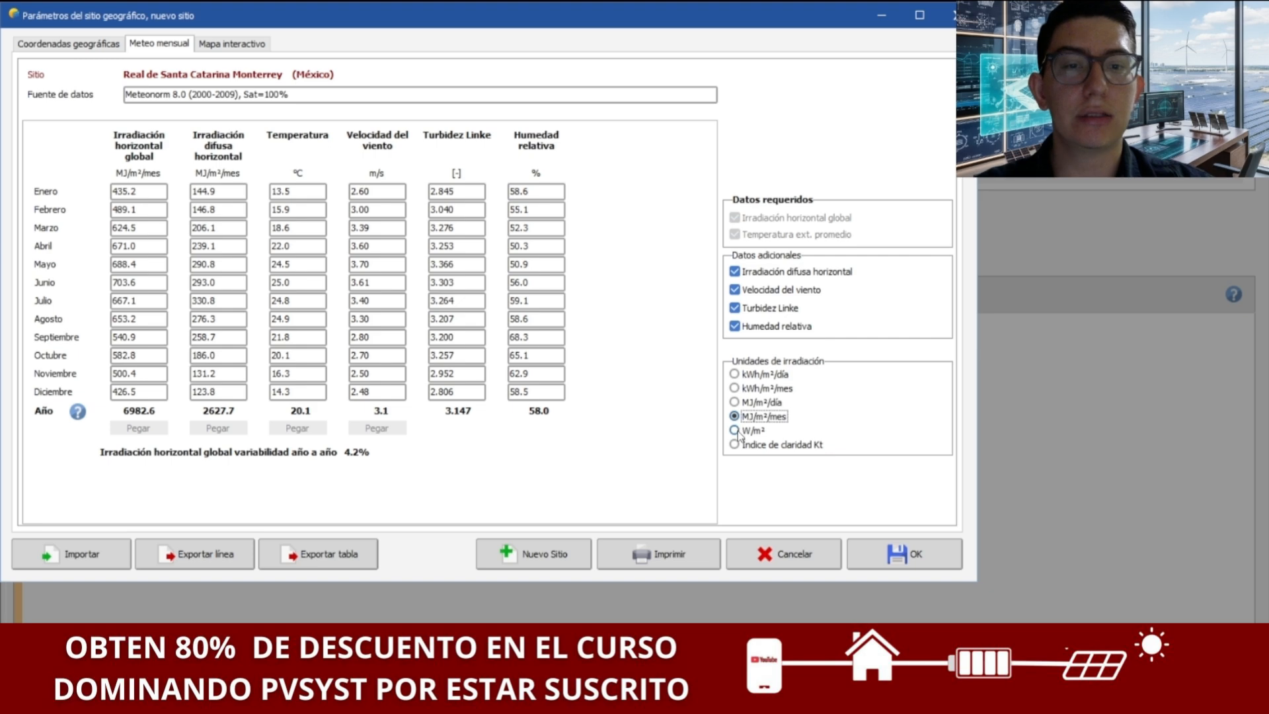
{"action": "left_click", "coordinate": [736, 431]}
{"action": "left_click", "coordinate": [735, 443]}
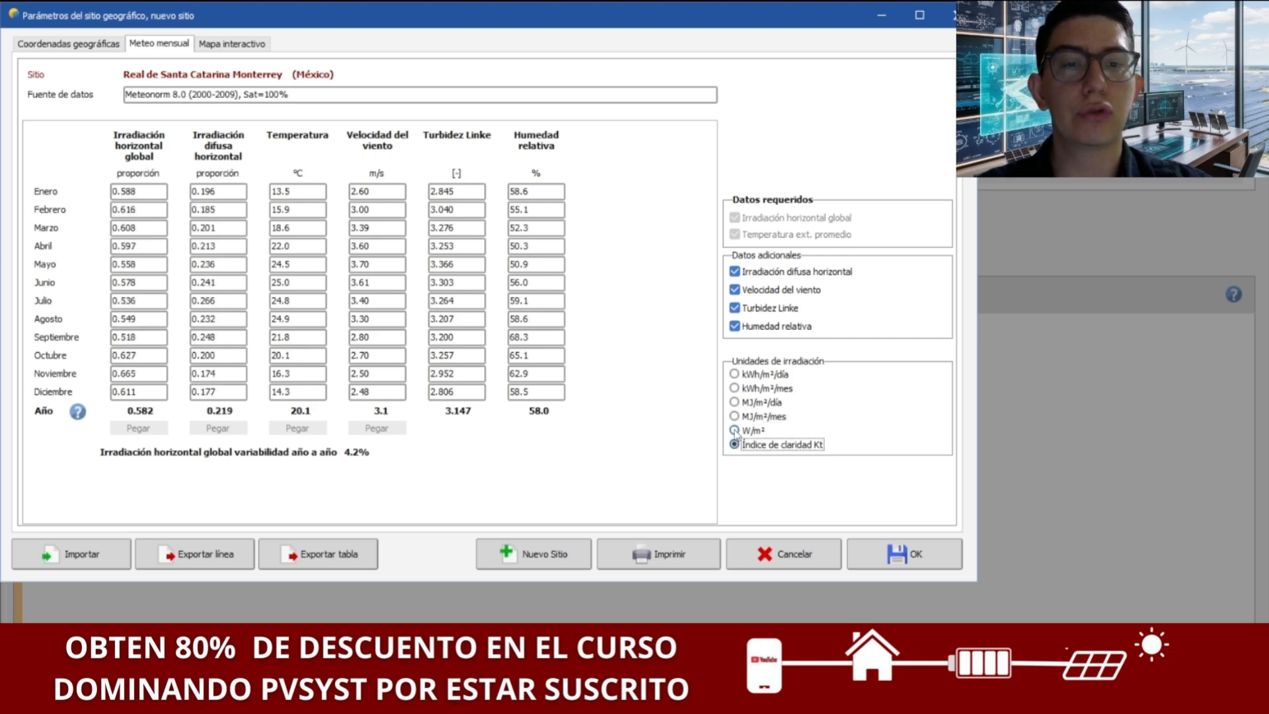
{"action": "left_click", "coordinate": [735, 416]}
{"action": "left_click", "coordinate": [735, 389]}
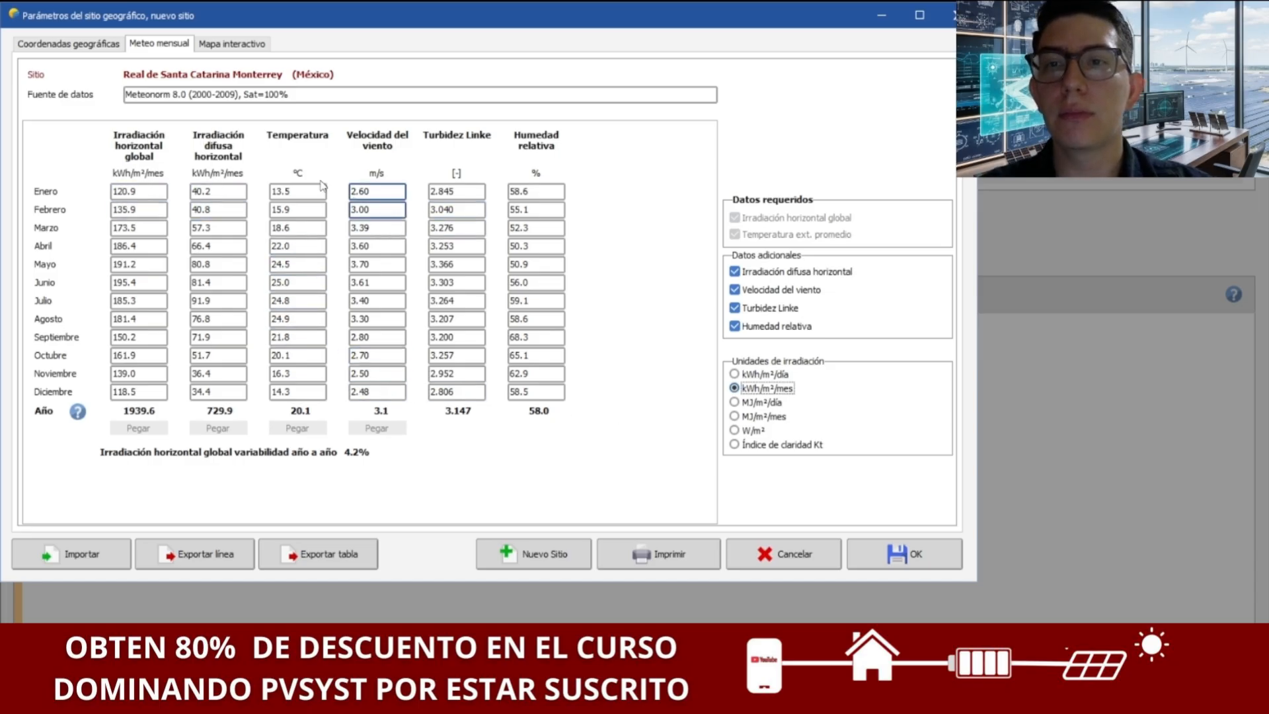
{"action": "left_click", "coordinate": [90, 45]}
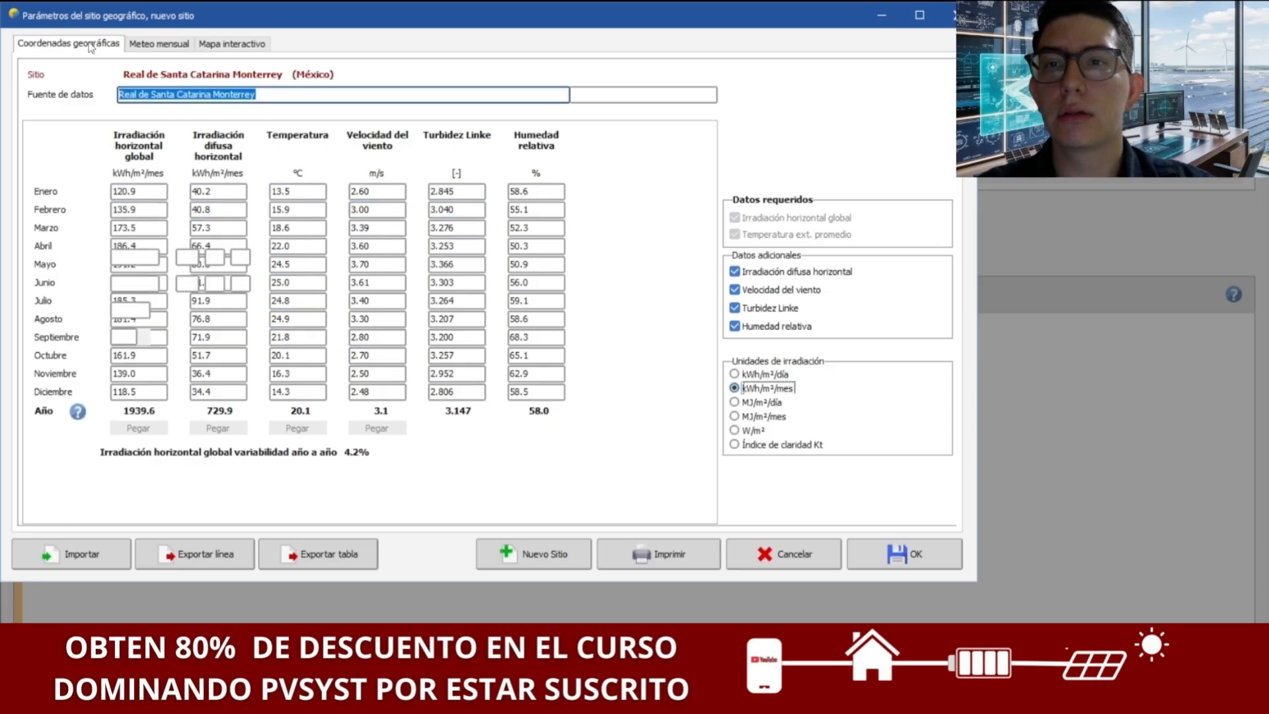
{"action": "left_click", "coordinate": [151, 45]}
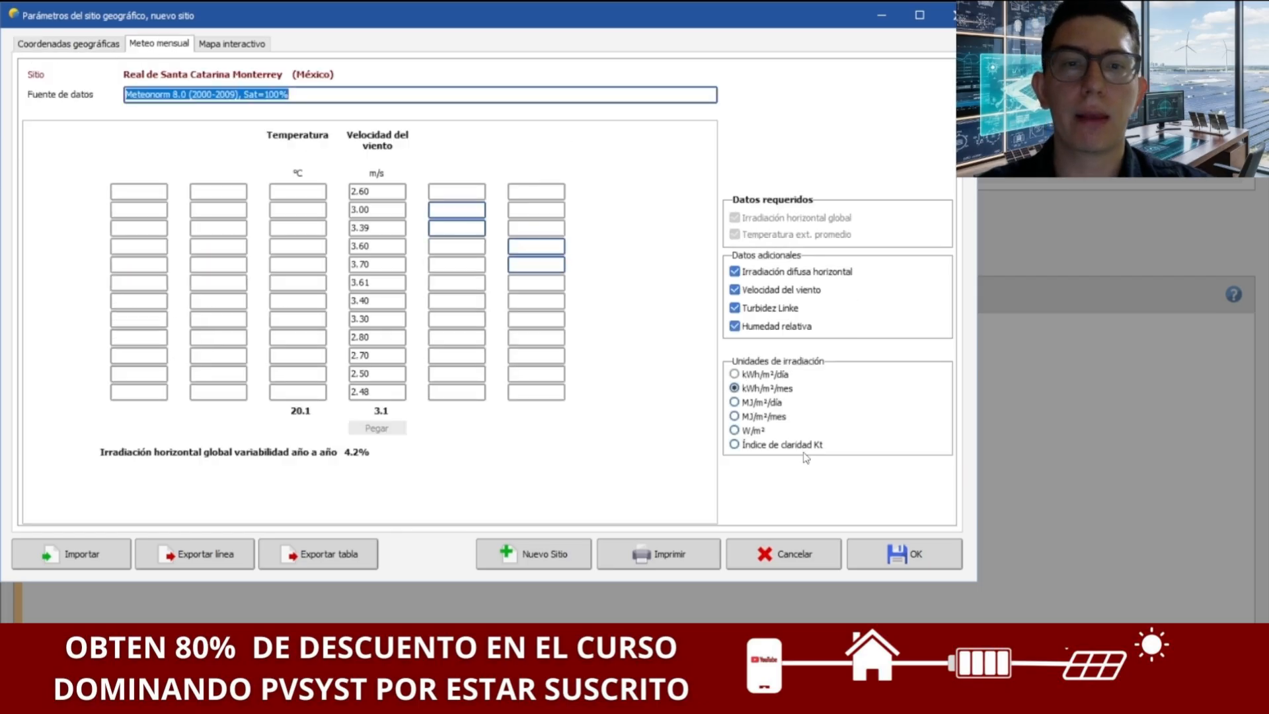
Save the Real de Santa Catarina Monterrey site together with its synthetic hourly weather file.
{"action": "left_click", "coordinate": [894, 559]}
{"action": "left_click", "coordinate": [474, 409]}
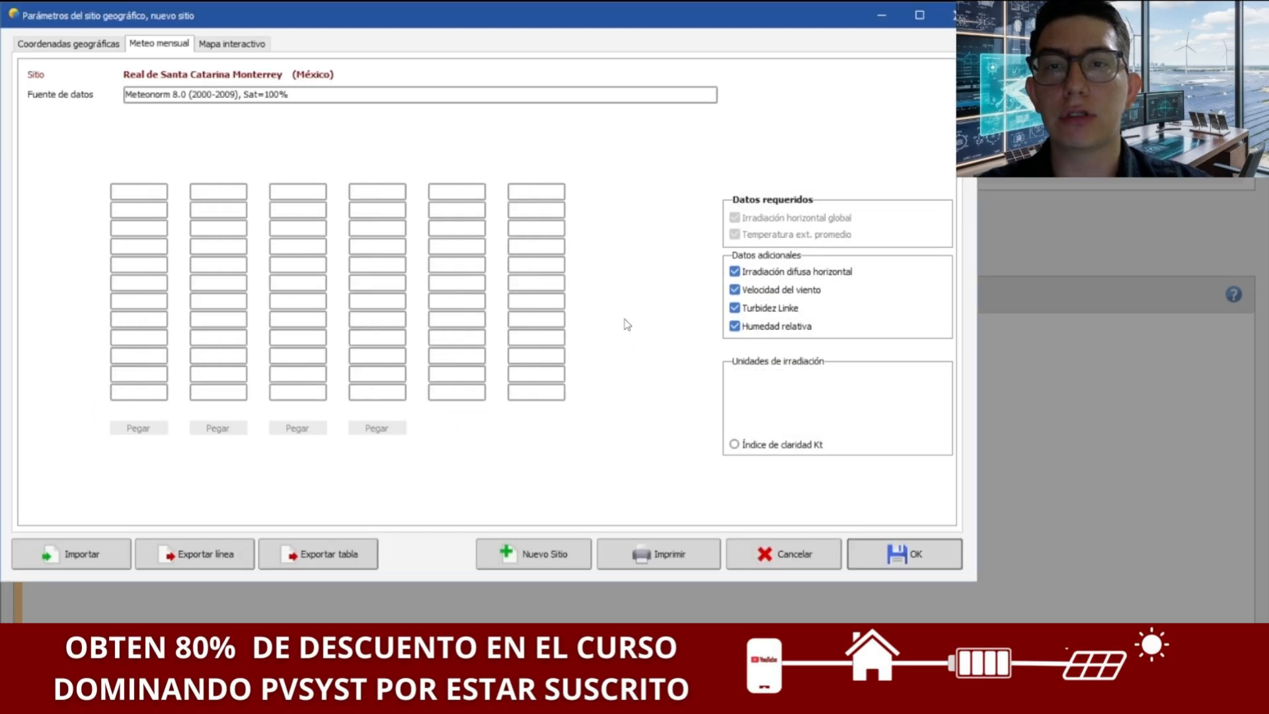
{"action": "left_click", "coordinate": [744, 408]}
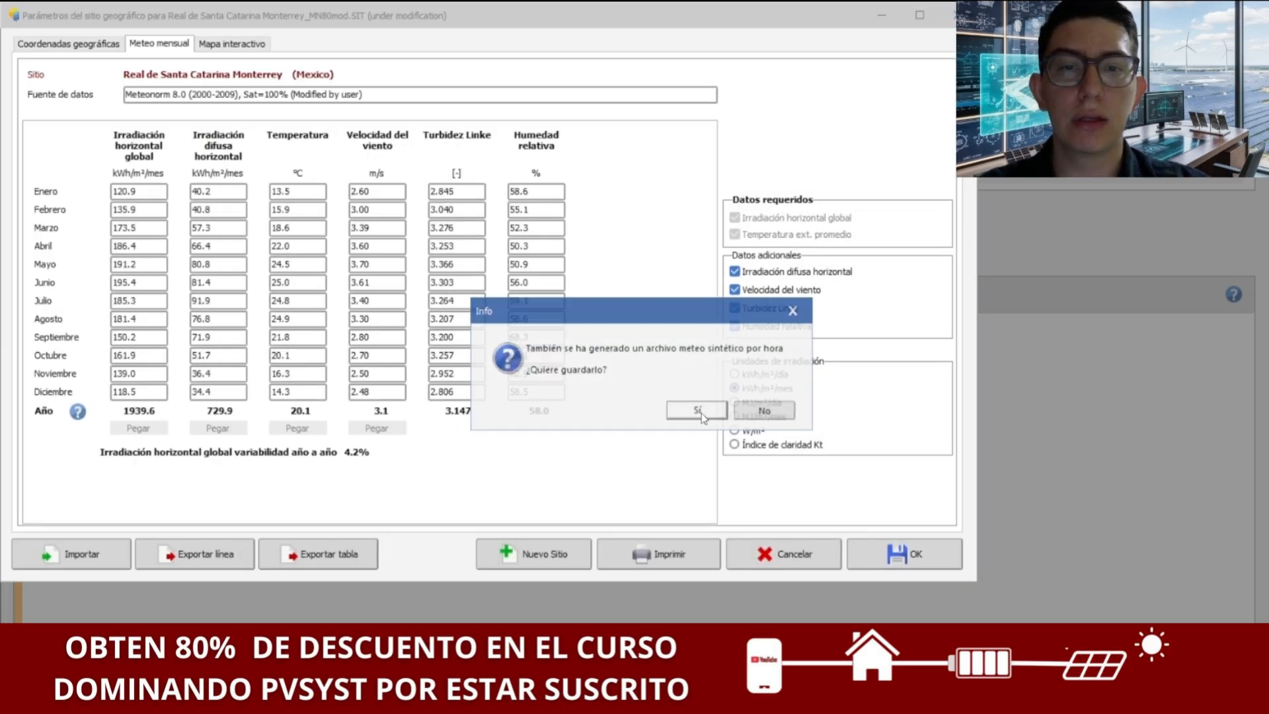
{"action": "left_click", "coordinate": [697, 410]}
{"action": "left_click", "coordinate": [502, 409]}
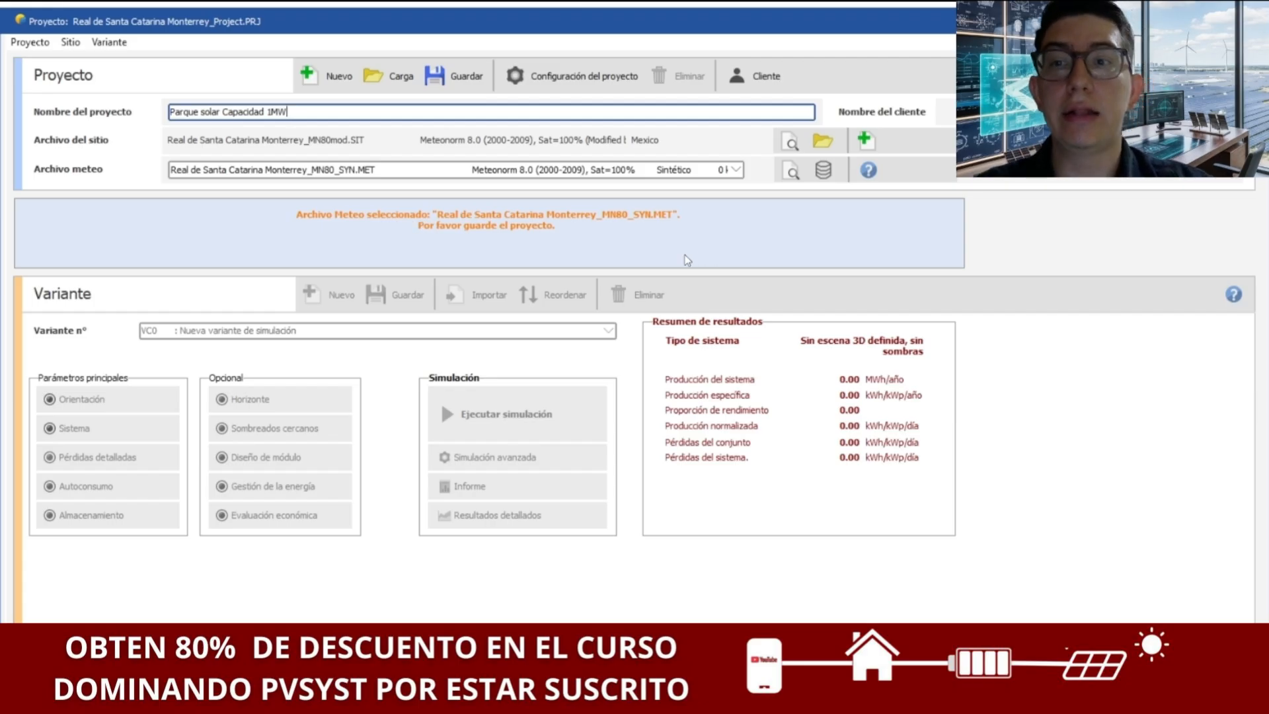
Save the project with the file name "Real de Santa Catarina Monterrey_Project".
{"action": "left_click", "coordinate": [453, 80]}
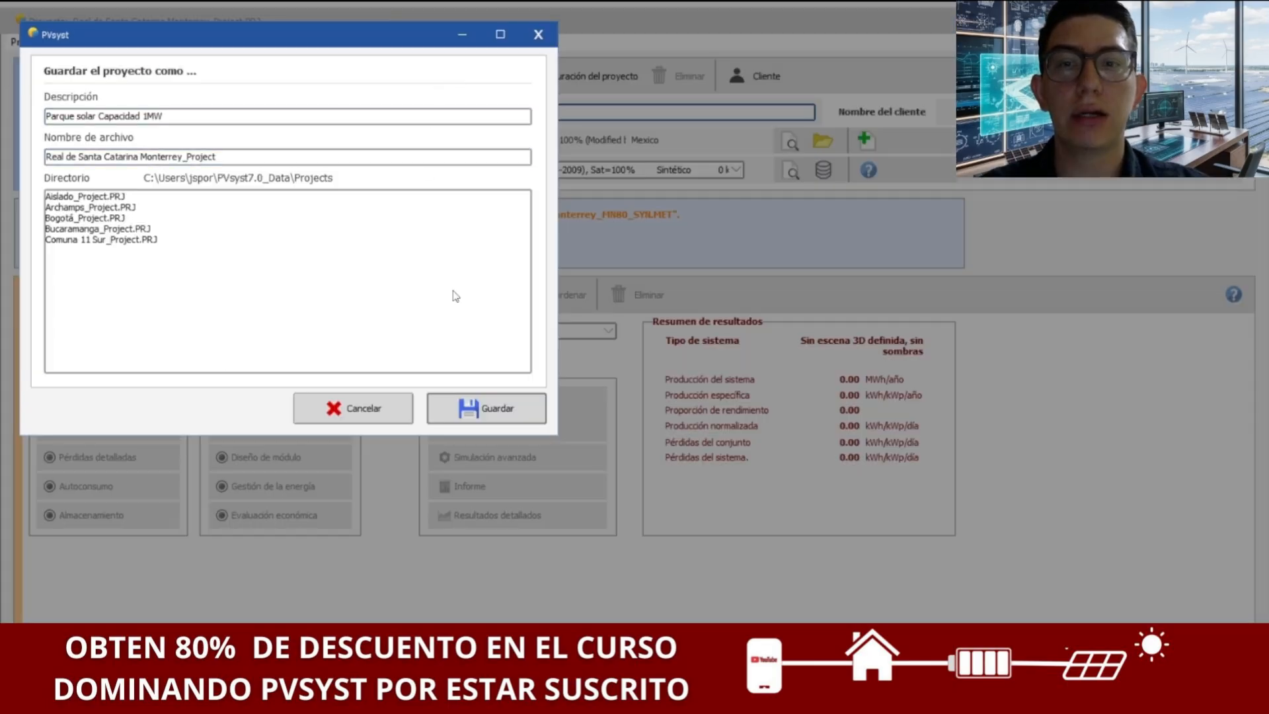
{"action": "left_click", "coordinate": [492, 404]}
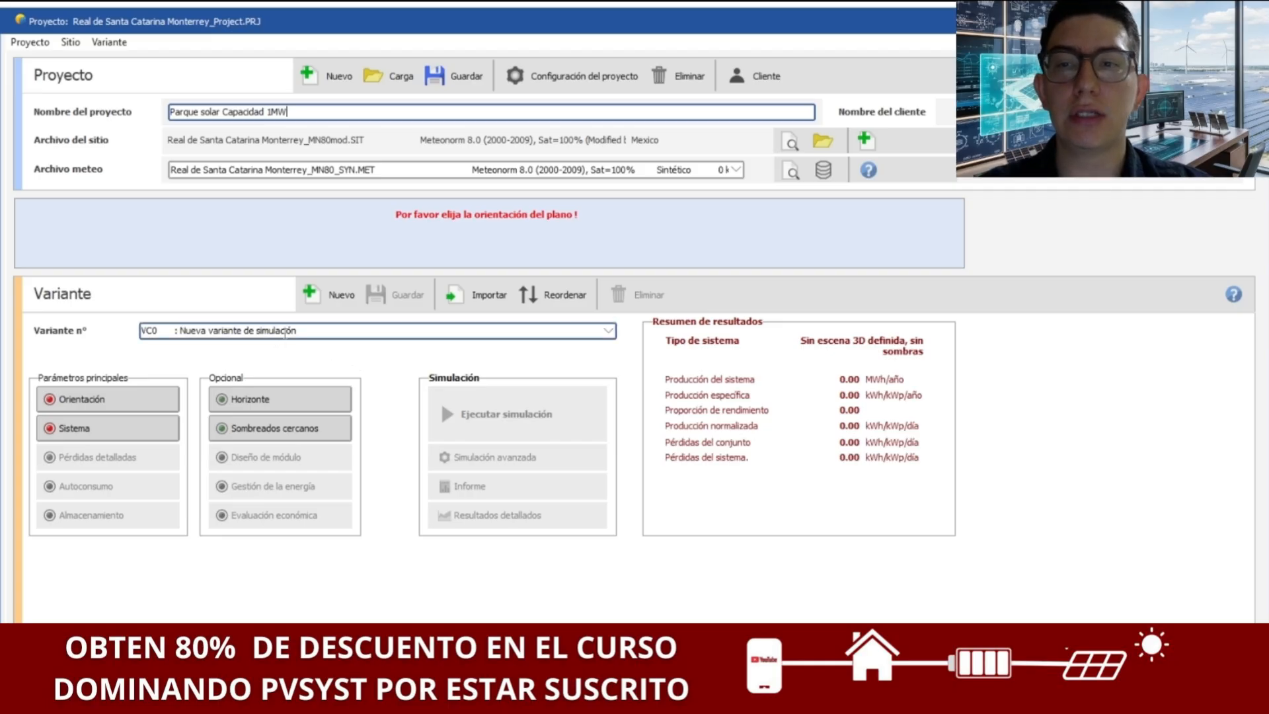
{"action": "left_click", "coordinate": [315, 330]}
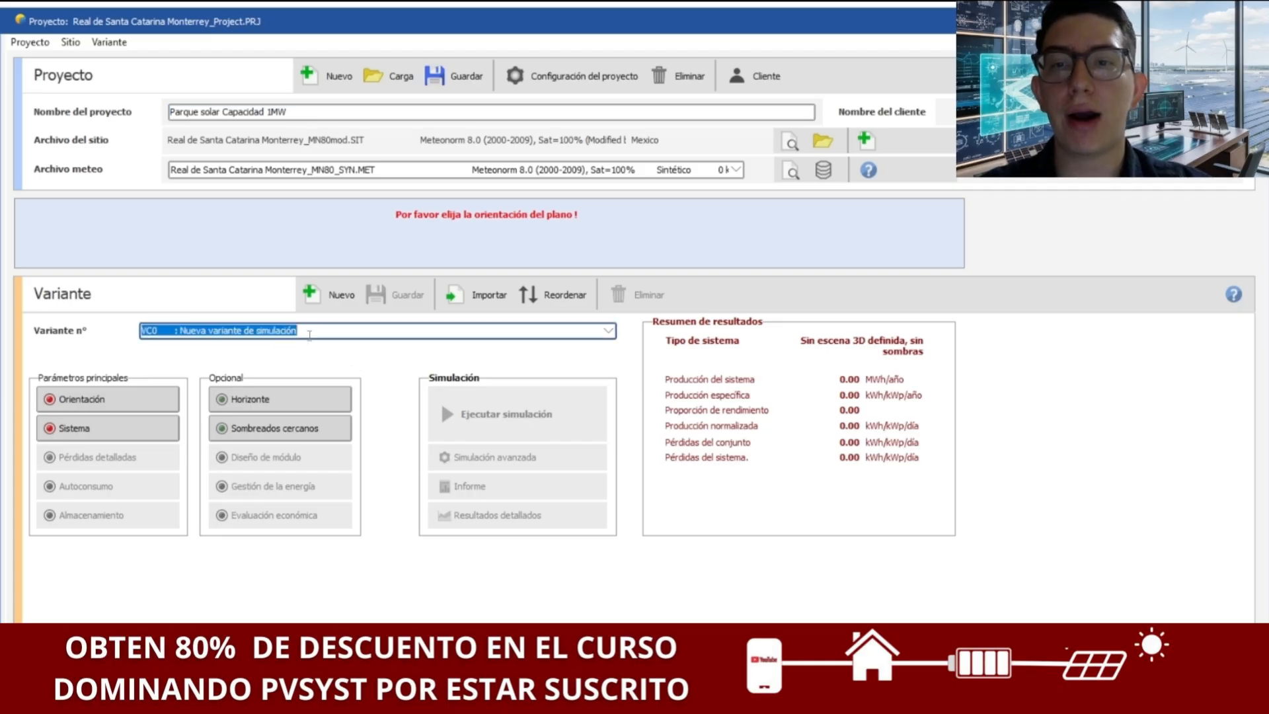
{"action": "left_click_drag", "start_coordinate": [315, 330], "coordinate": [200, 336]}
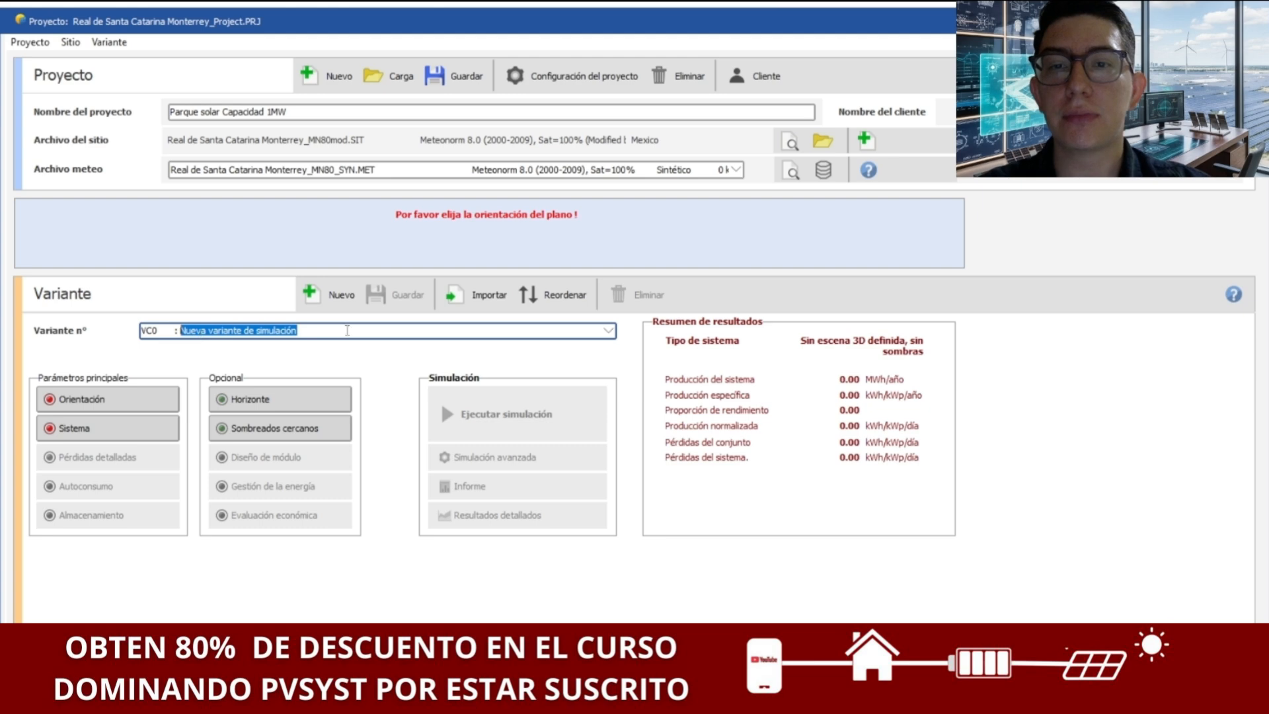
{"action": "left_click", "coordinate": [608, 334]}
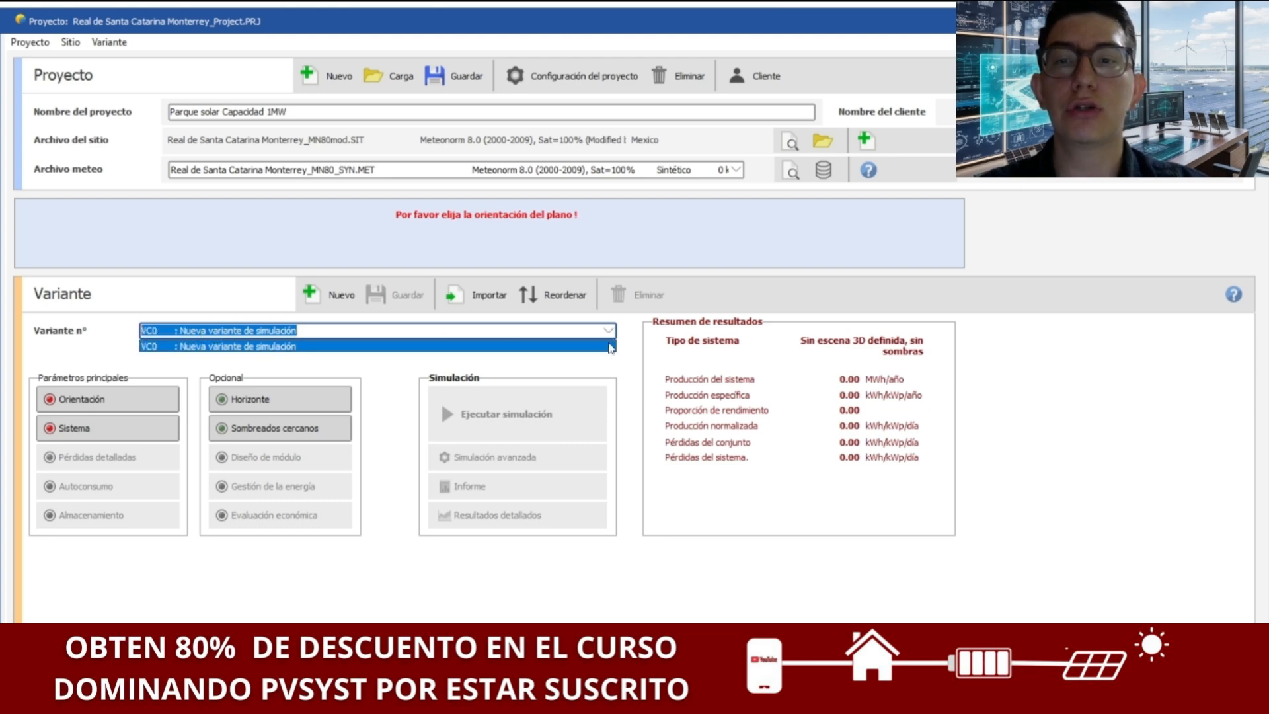
{"action": "left_click", "coordinate": [606, 364]}
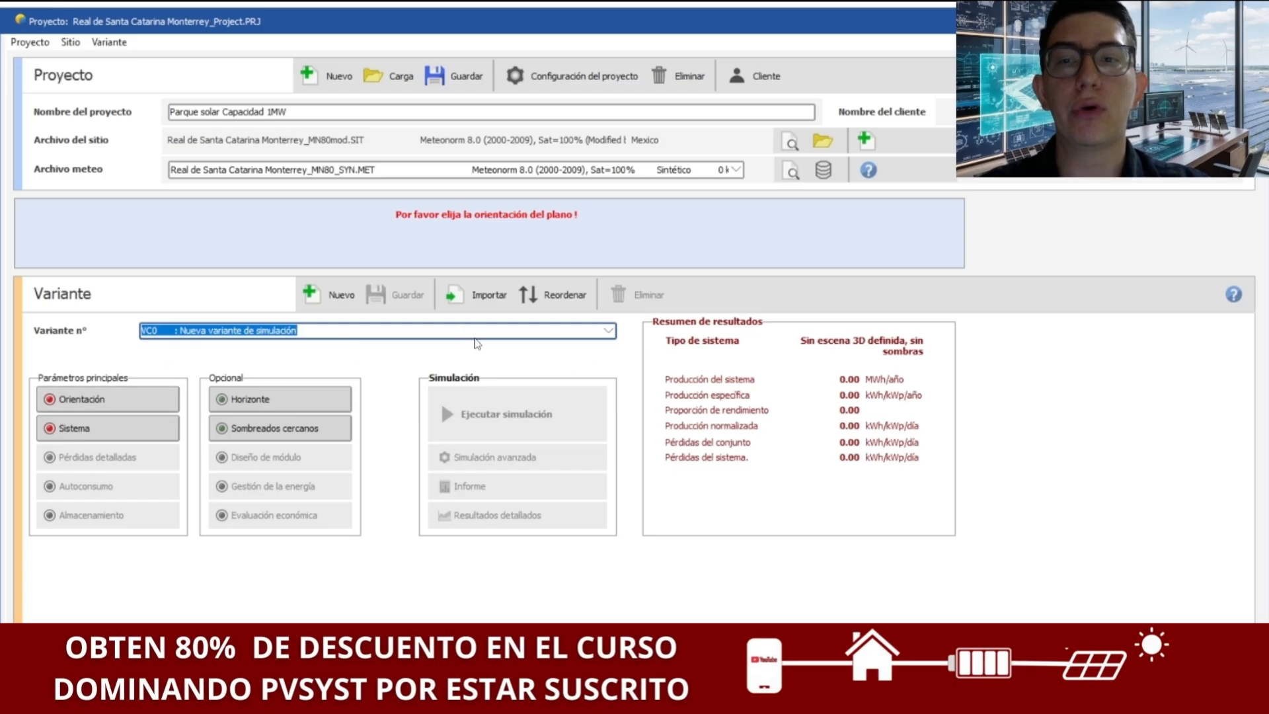
{"action": "left_click", "coordinate": [450, 334]}
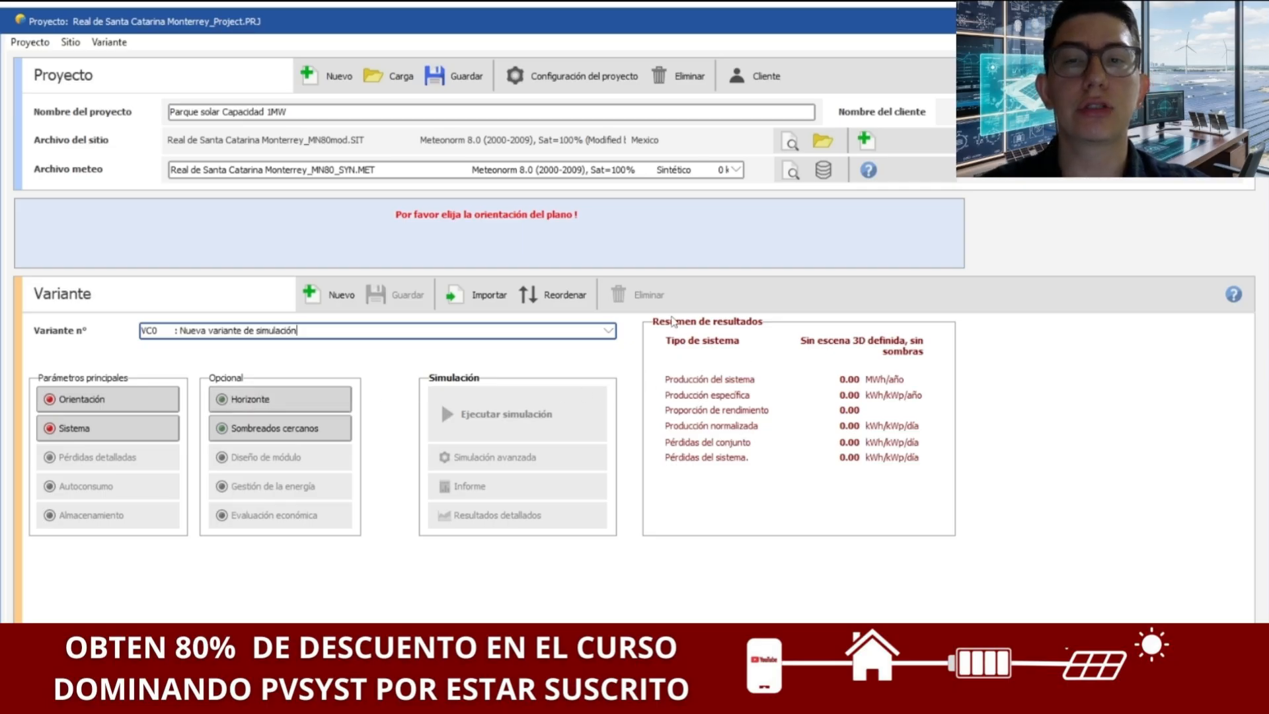
Rename simulation variant VC0 as "Parque solar capacidad 1 MW tecnologia monofacial".
{"action": "left_click_drag", "start_coordinate": [300, 330], "coordinate": [187, 333]}
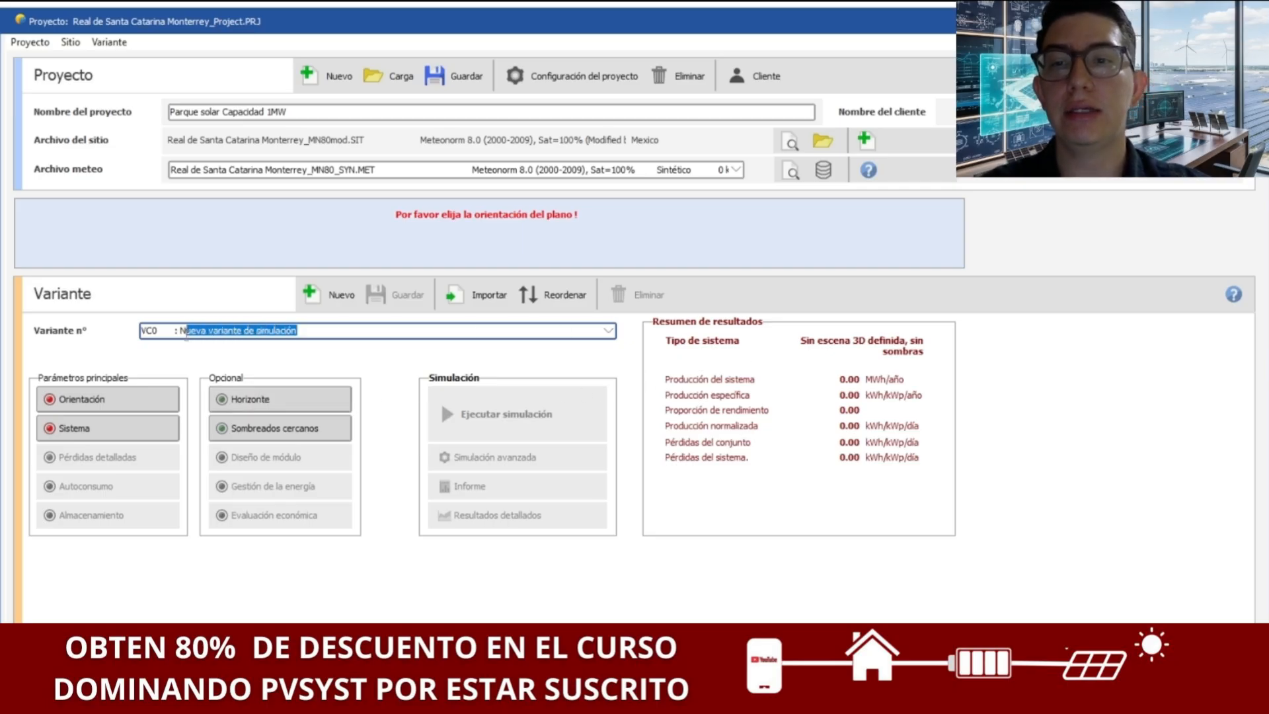
{"action": "key", "text": "BackSpace"}
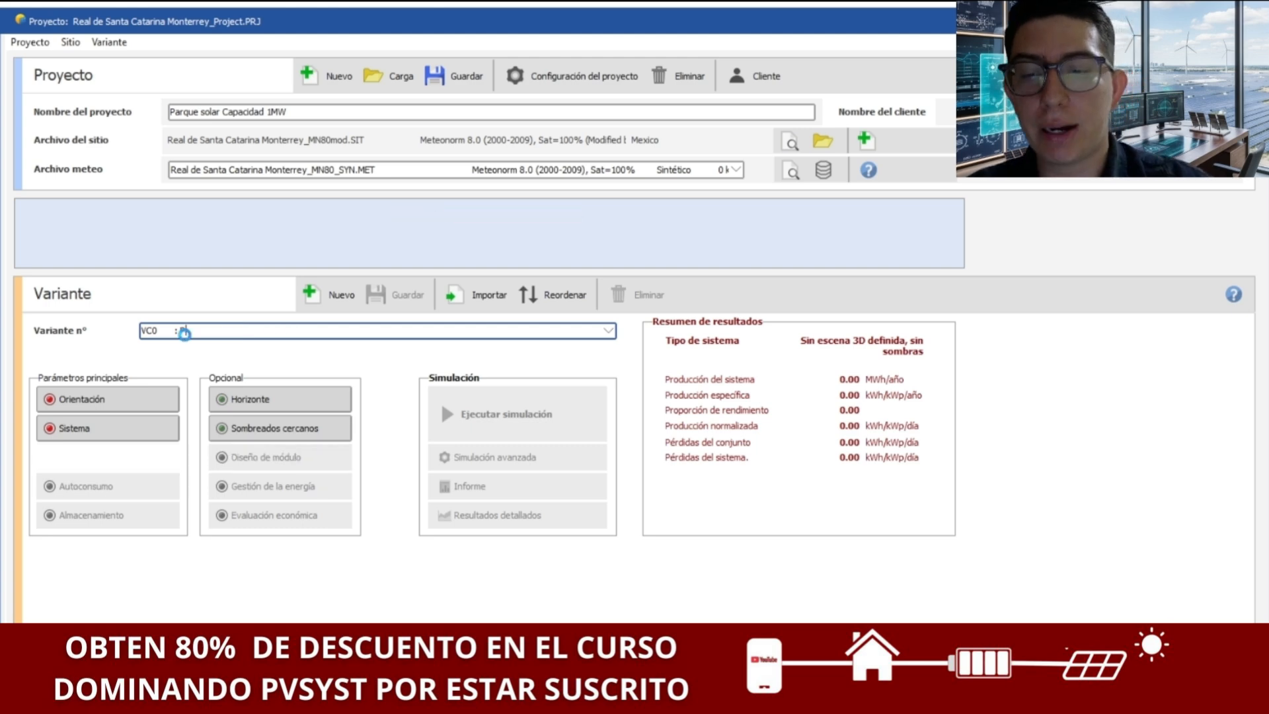
{"action": "key", "text": "BackSpace"}
{"action": "type", "text": "Parque "}
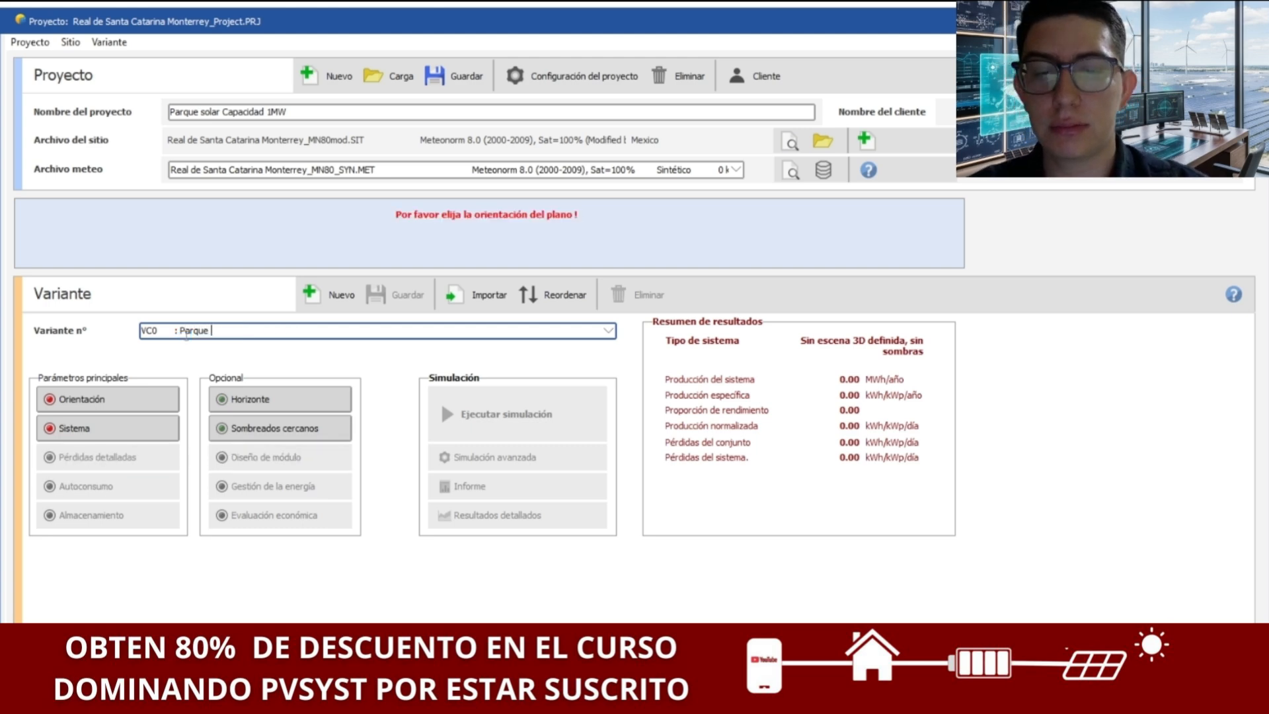
{"action": "type", "text": "solar c"}
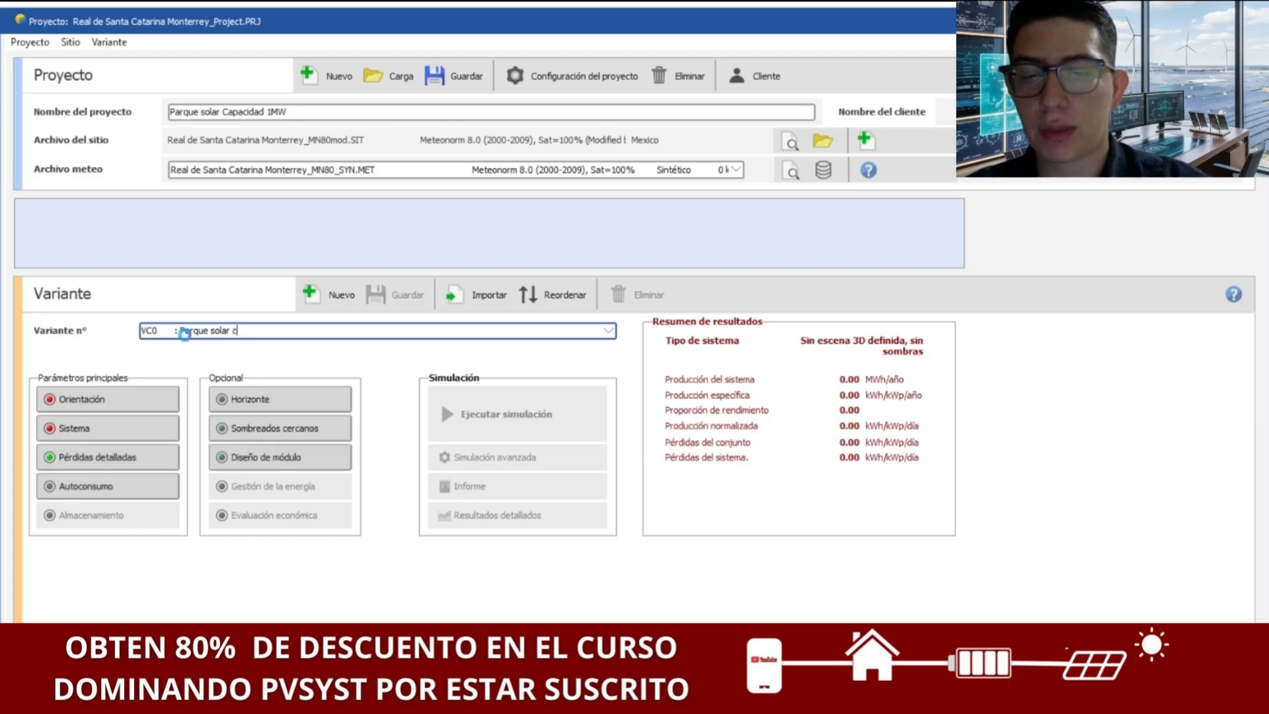
{"action": "type", "text": "apacidad "}
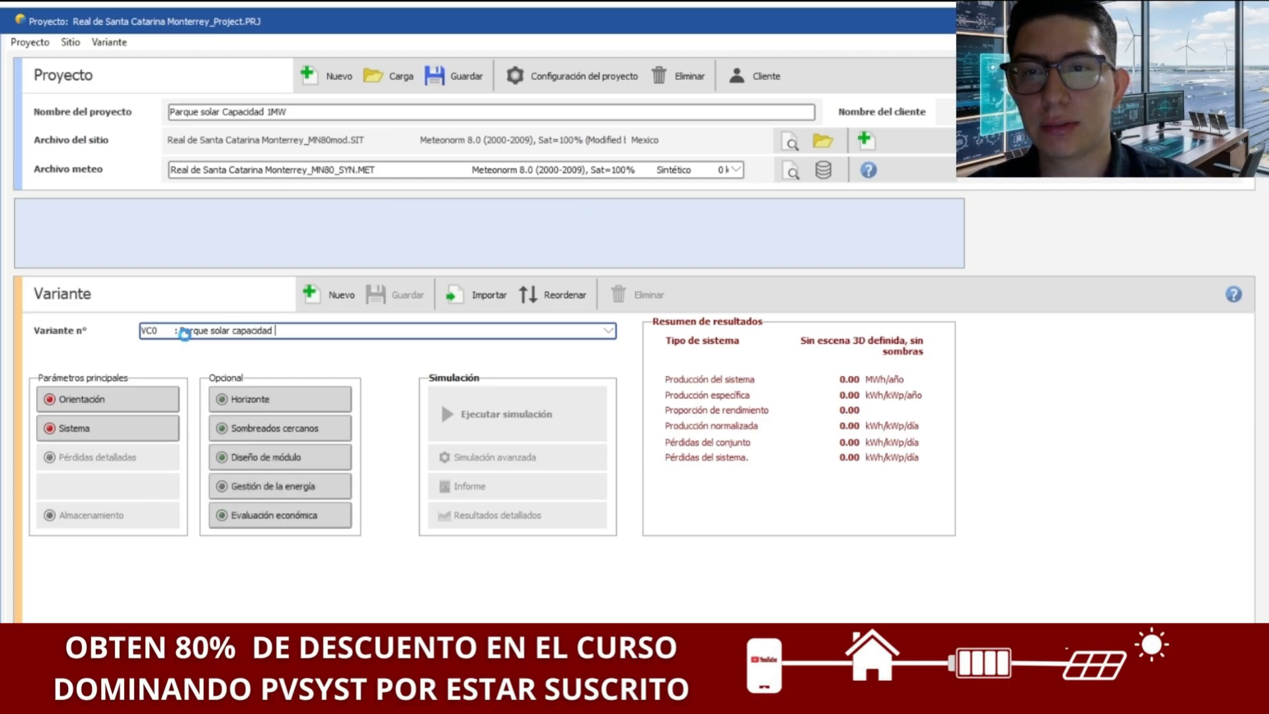
{"action": "type", "text": "1 Mw"}
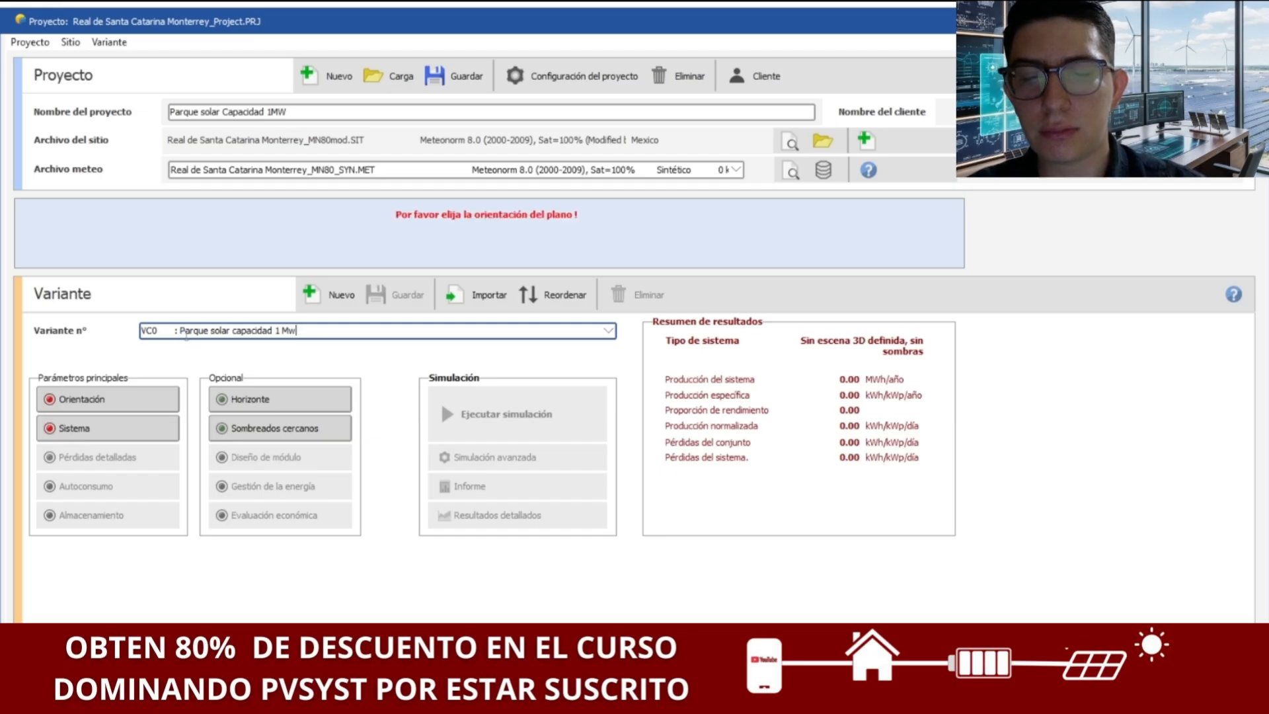
{"action": "key", "text": "BackSpace"}
{"action": "key", "text": "BackSpace"}
{"action": "type", "text": "W "}
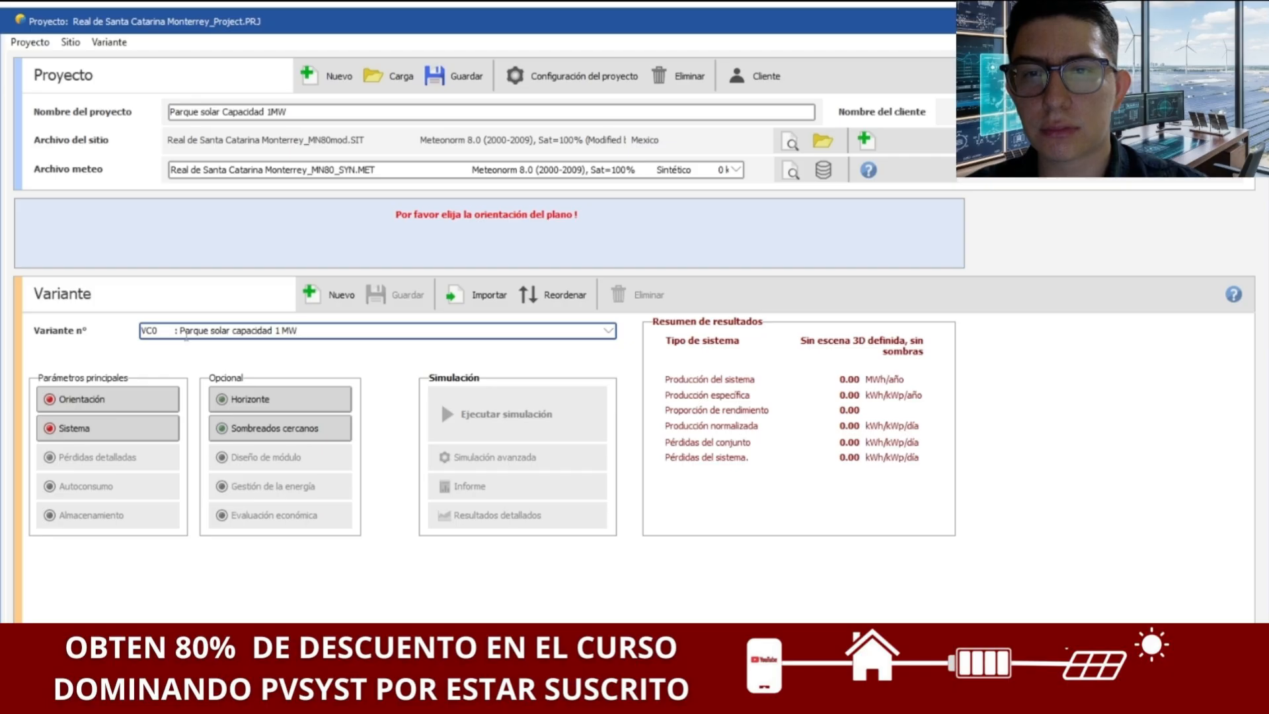
{"action": "type", "text": "te"}
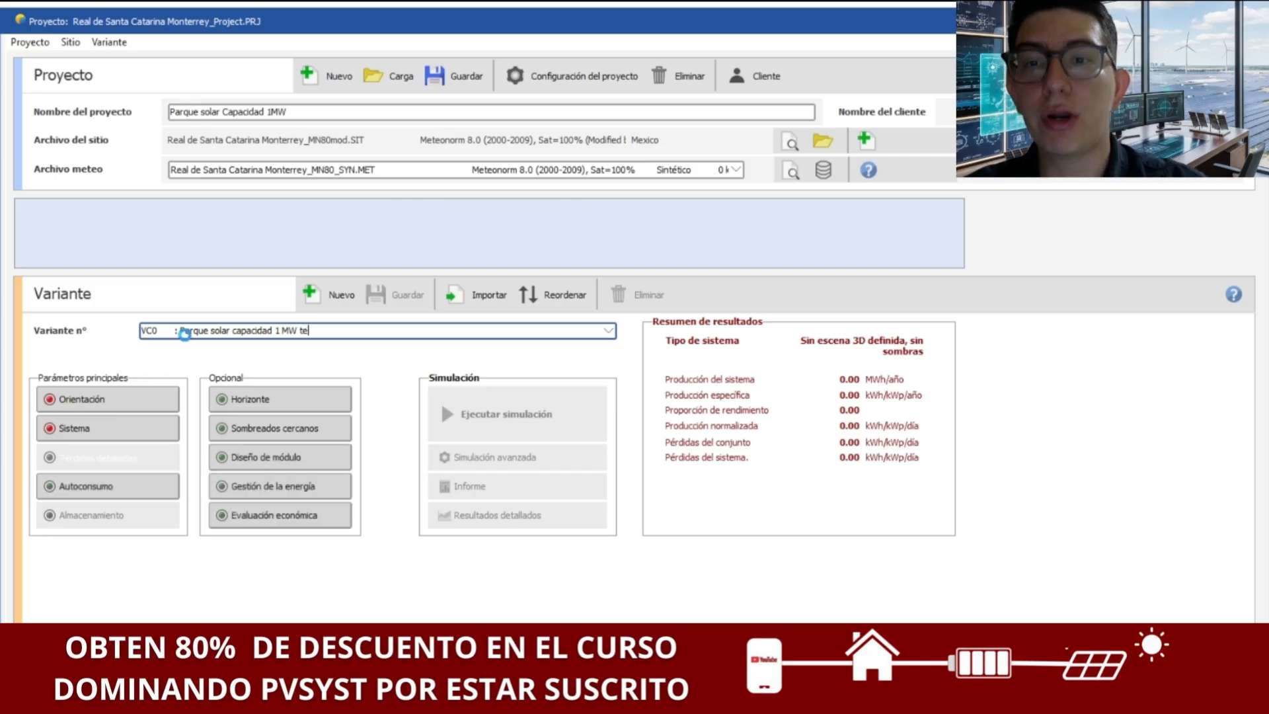
{"action": "type", "text": "cnologi"}
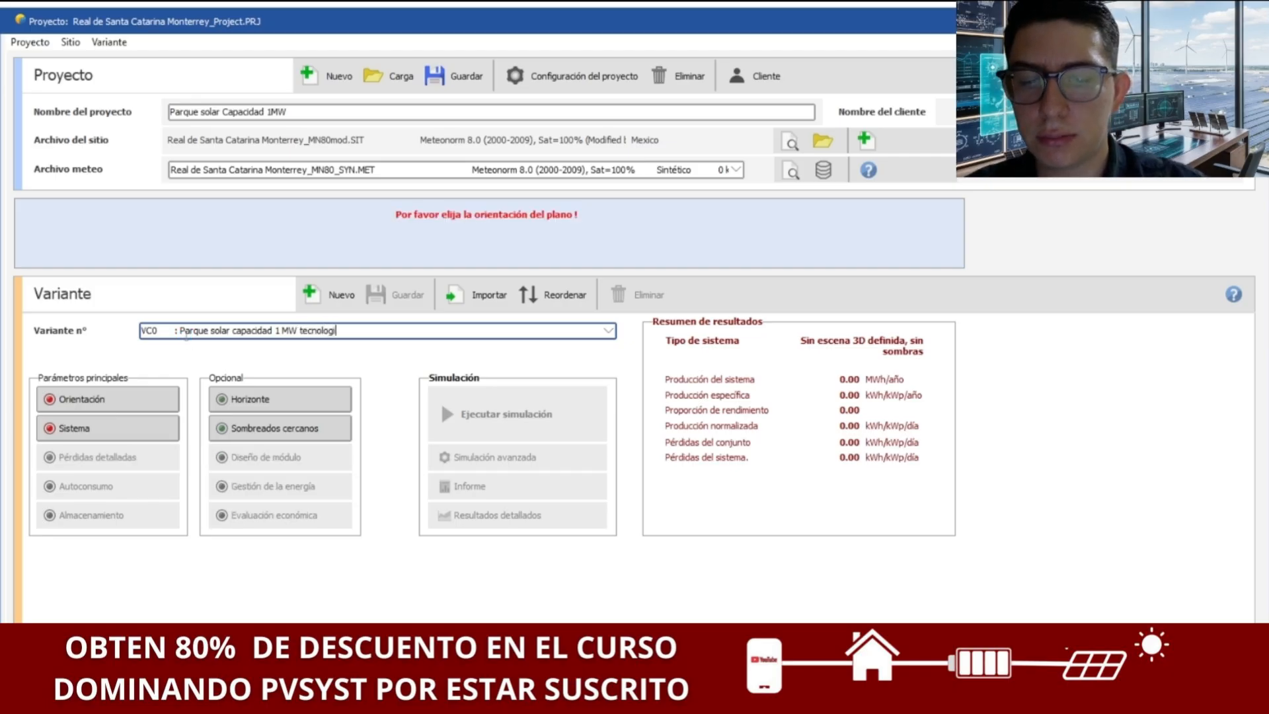
{"action": "type", "text": "a monofacial"}
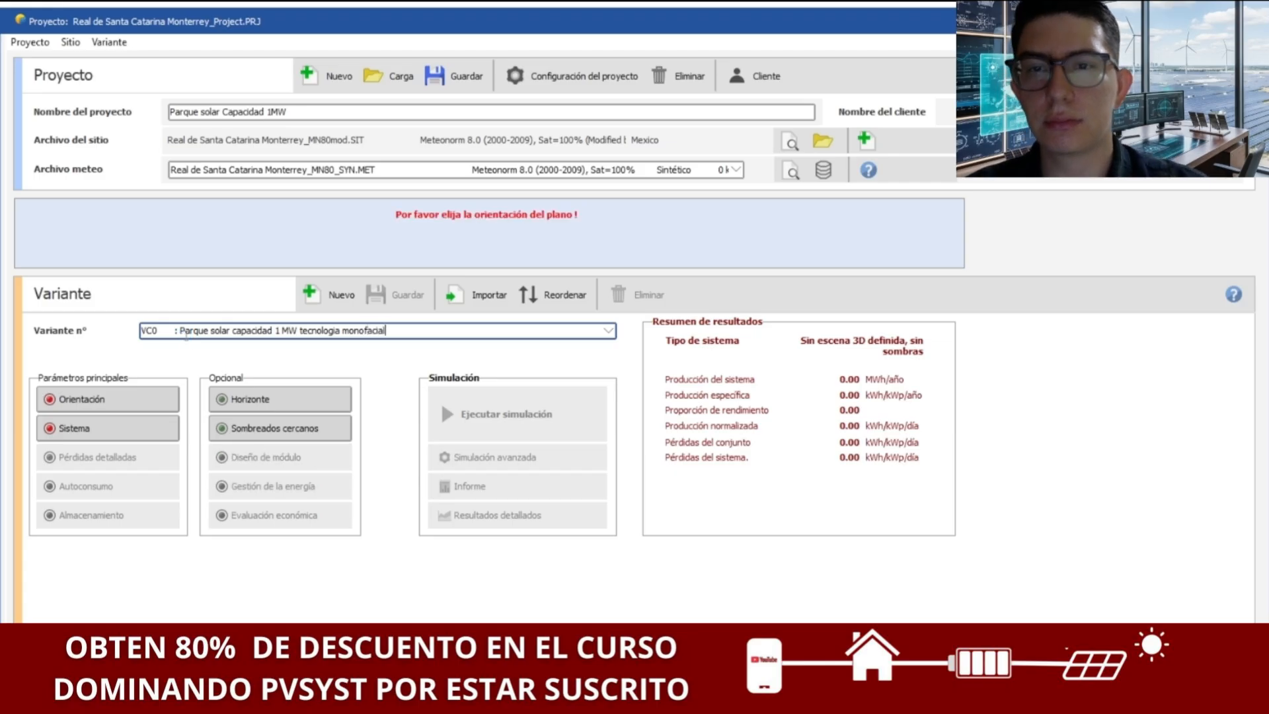
{"action": "key", "text": "Tab"}
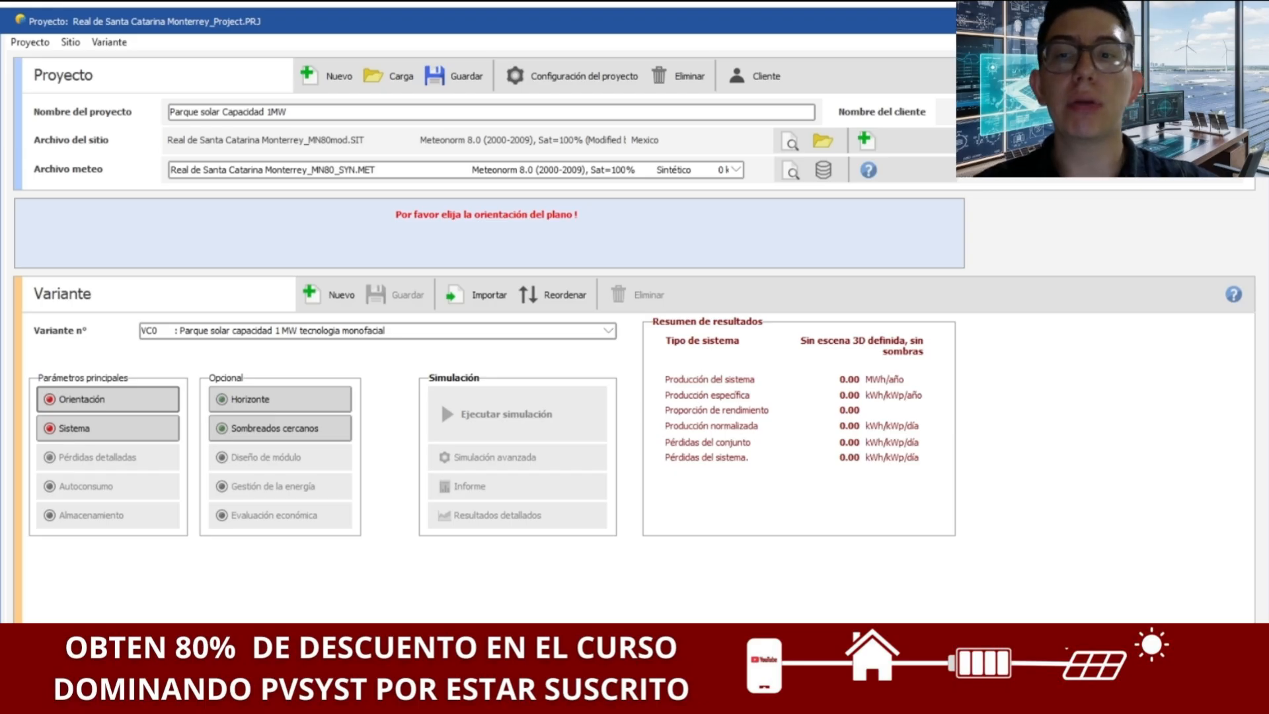
Open the variant's orientation settings and review the available field types.
{"action": "left_click", "coordinate": [162, 401]}
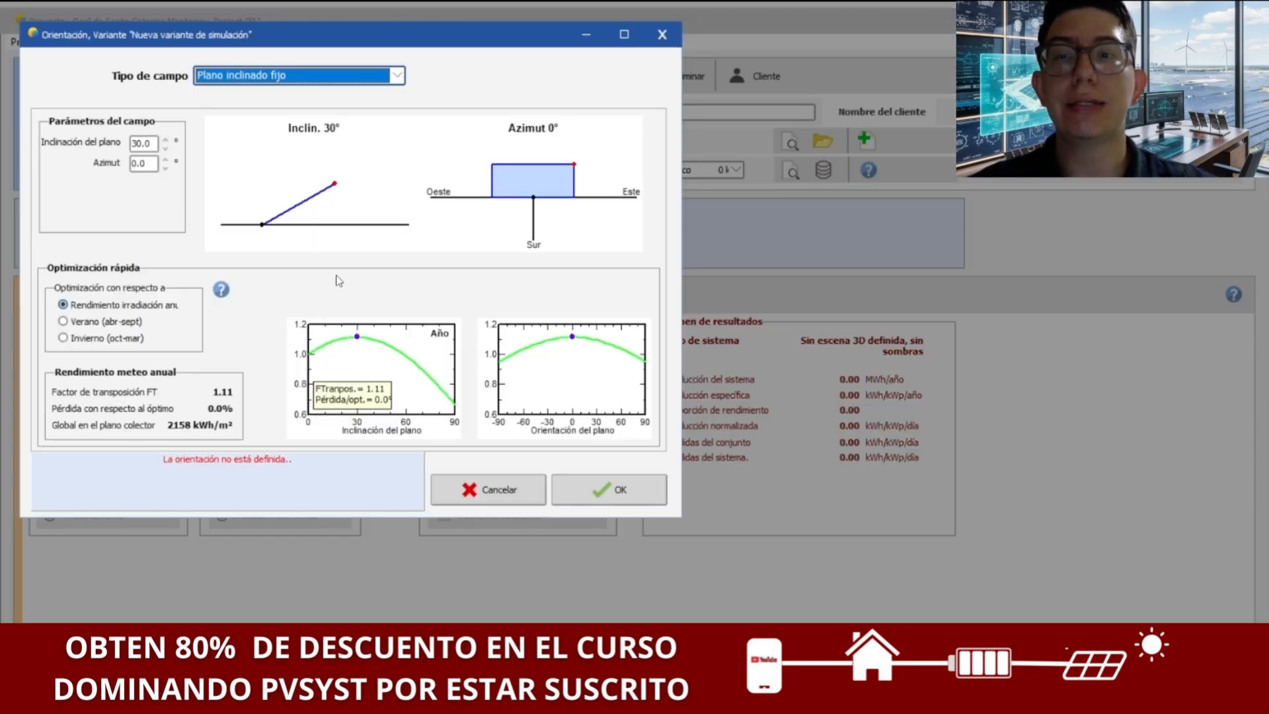
{"action": "left_click", "coordinate": [396, 76]}
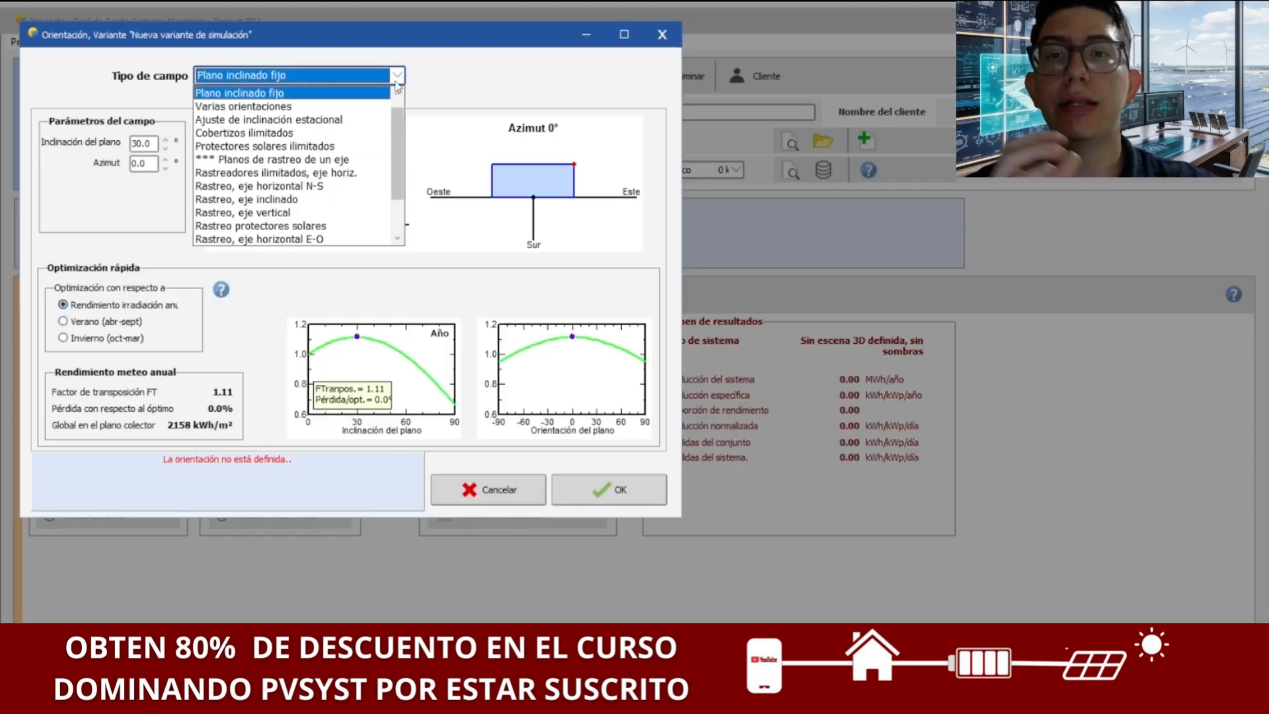
{"action": "left_click", "coordinate": [395, 82]}
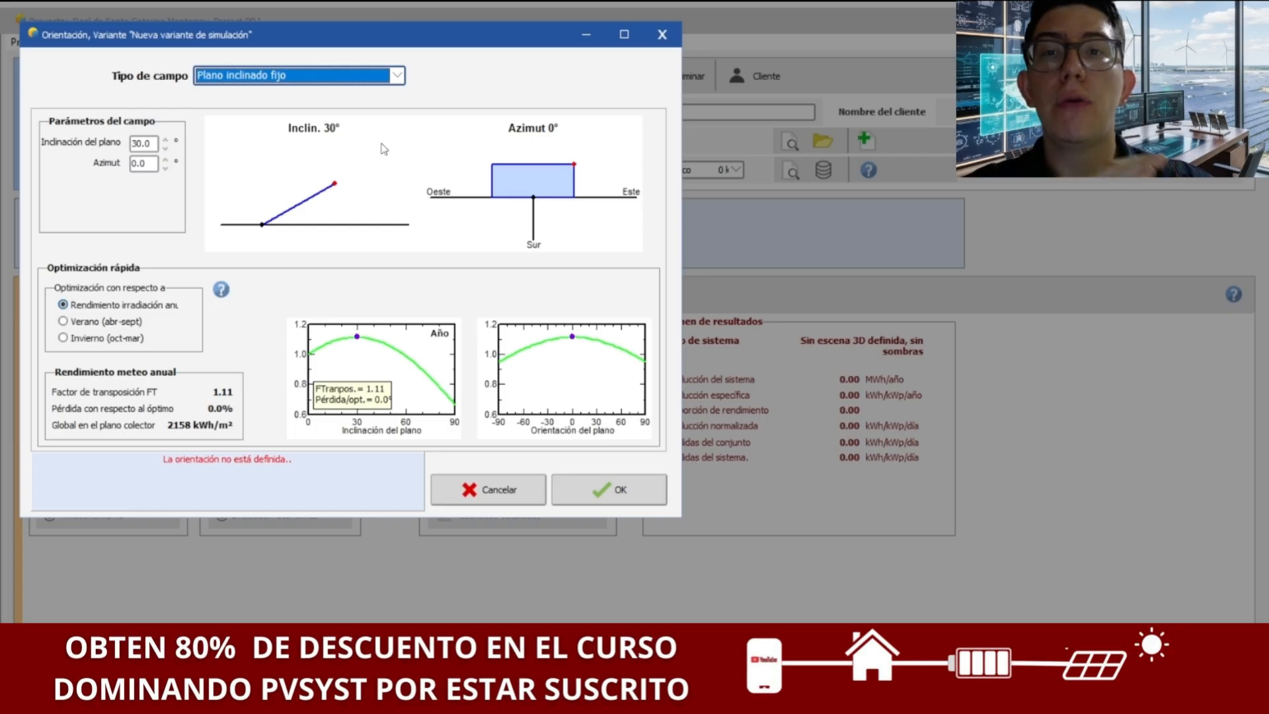
Try the Varias orientaciones and Cobertizos ilimitados field types, viewing an example house roof photo in the browser for the former.
{"action": "left_click", "coordinate": [395, 81]}
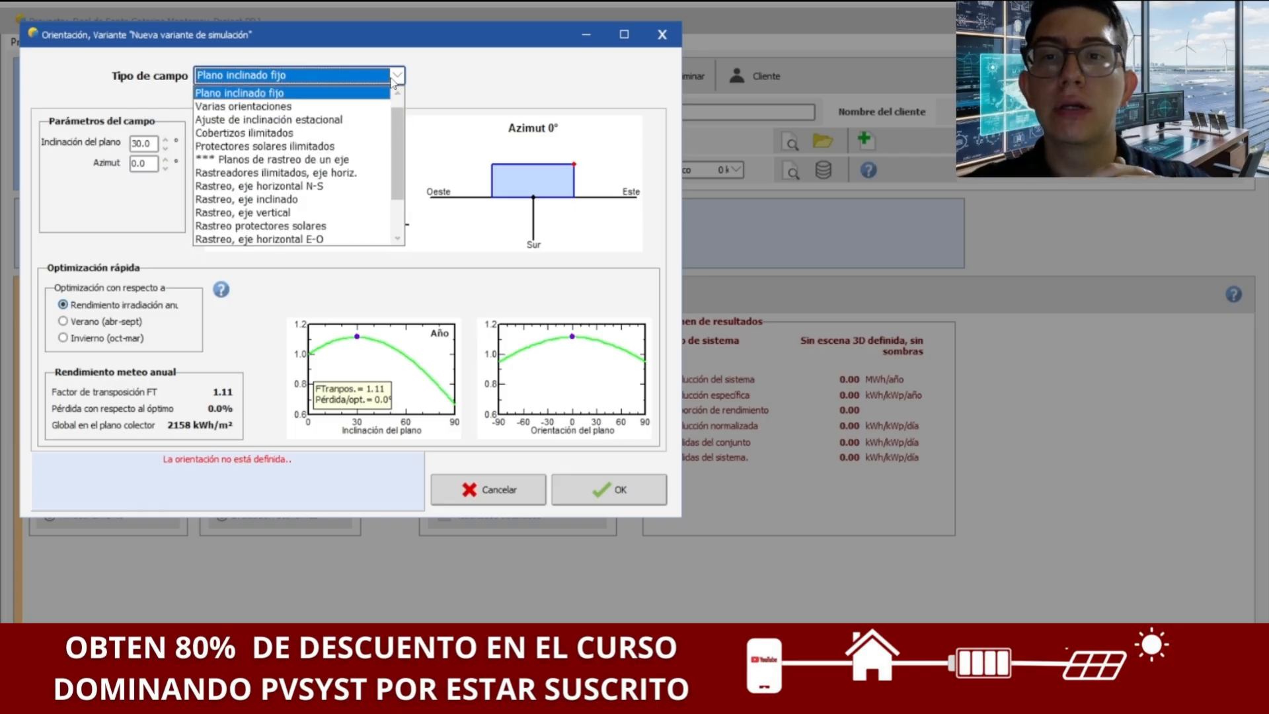
{"action": "left_click", "coordinate": [372, 107]}
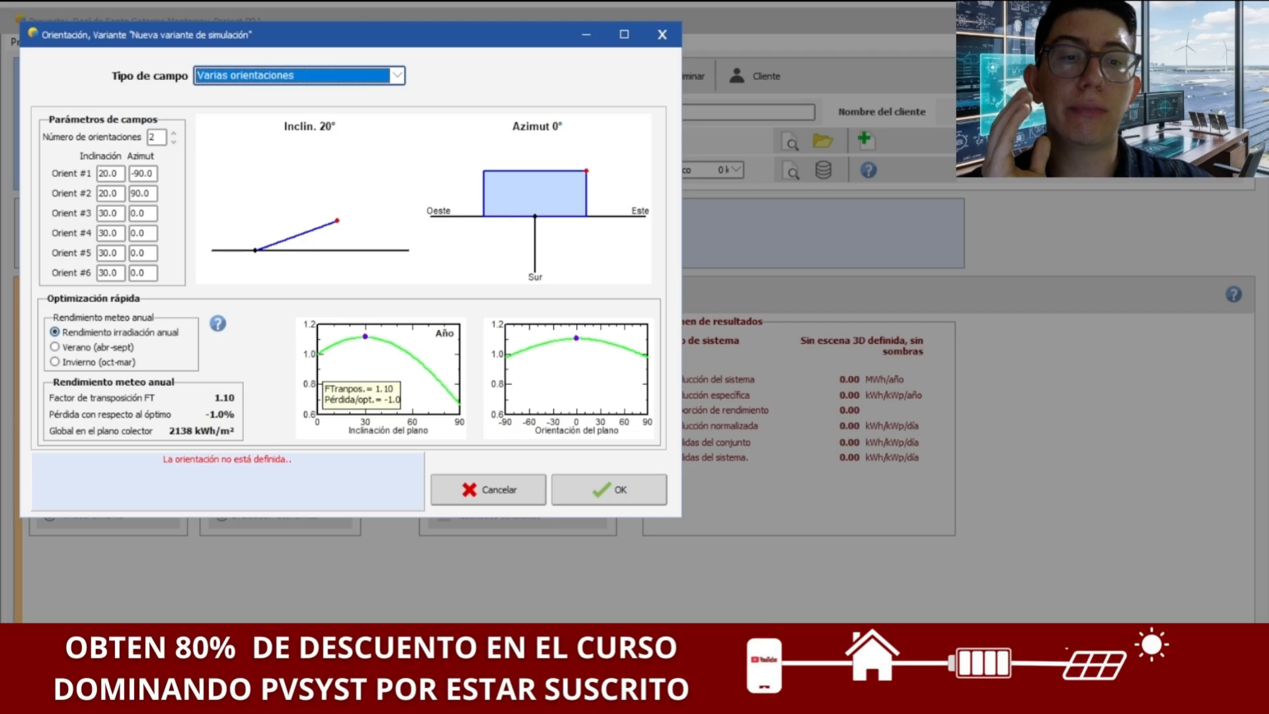
{"action": "key", "text": "alt+Tab"}
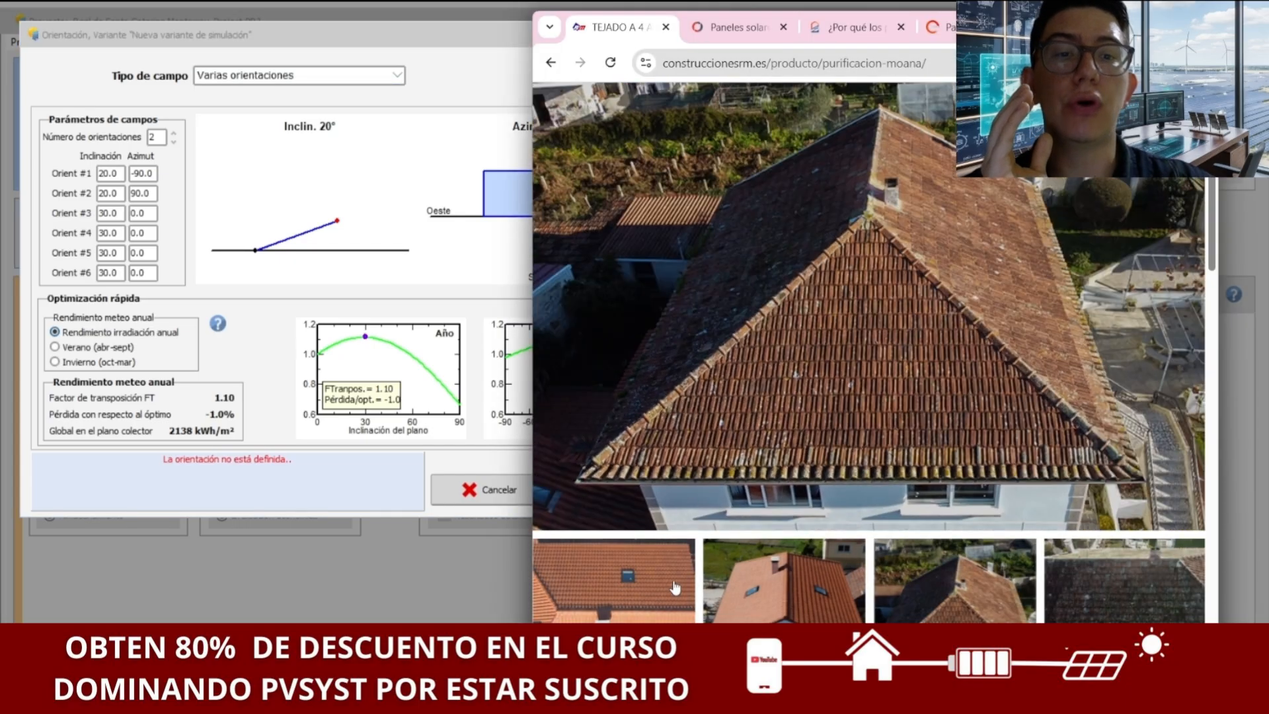
{"action": "left_click", "coordinate": [635, 605]}
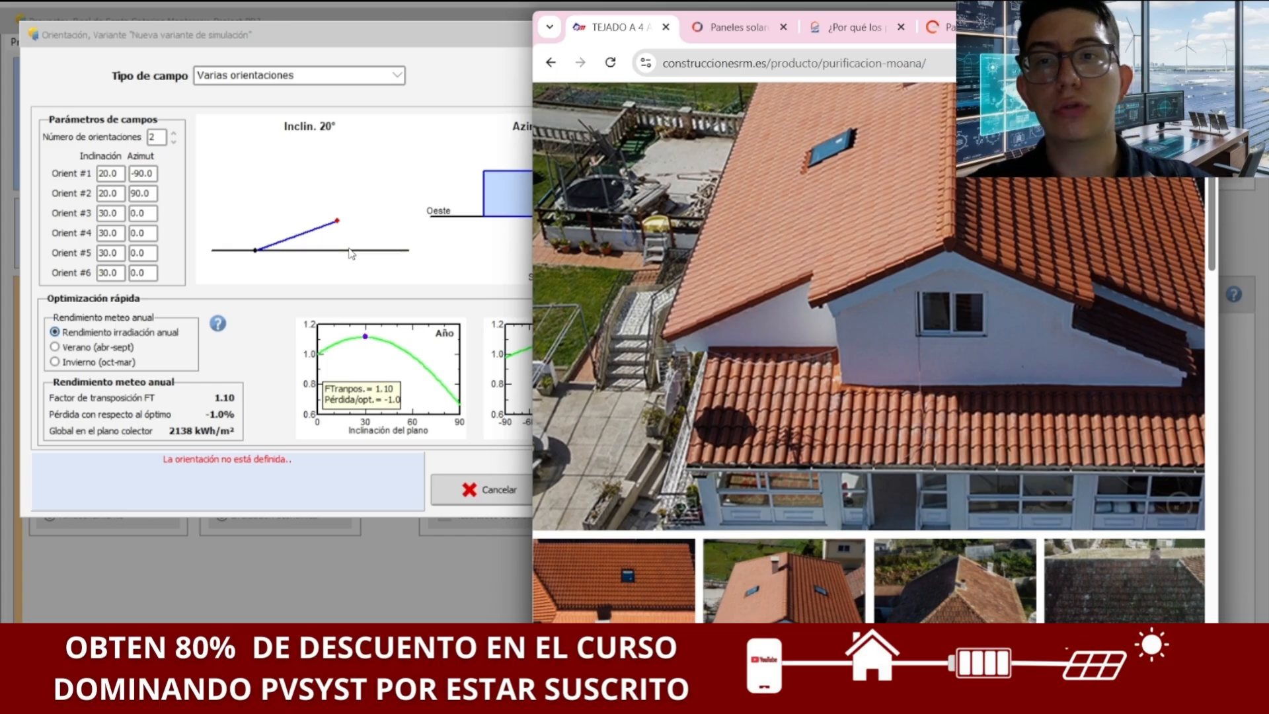
{"action": "left_click", "coordinate": [396, 75]}
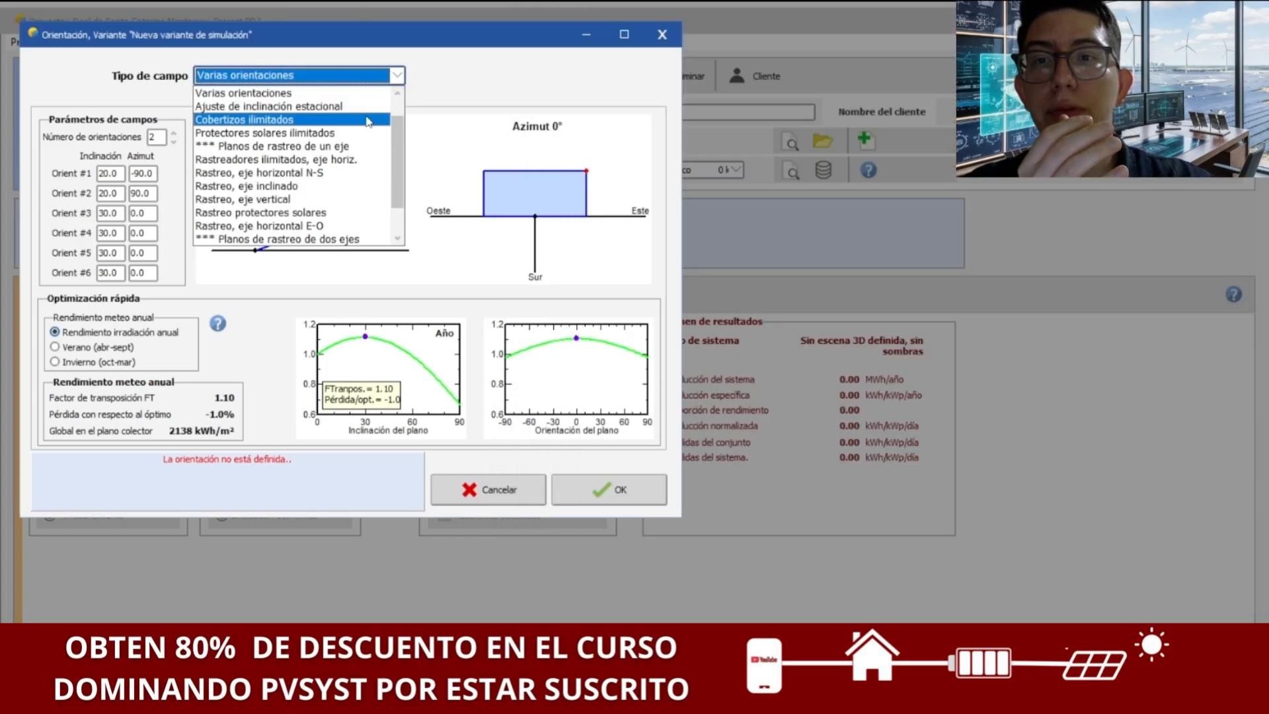
{"action": "left_click", "coordinate": [368, 120]}
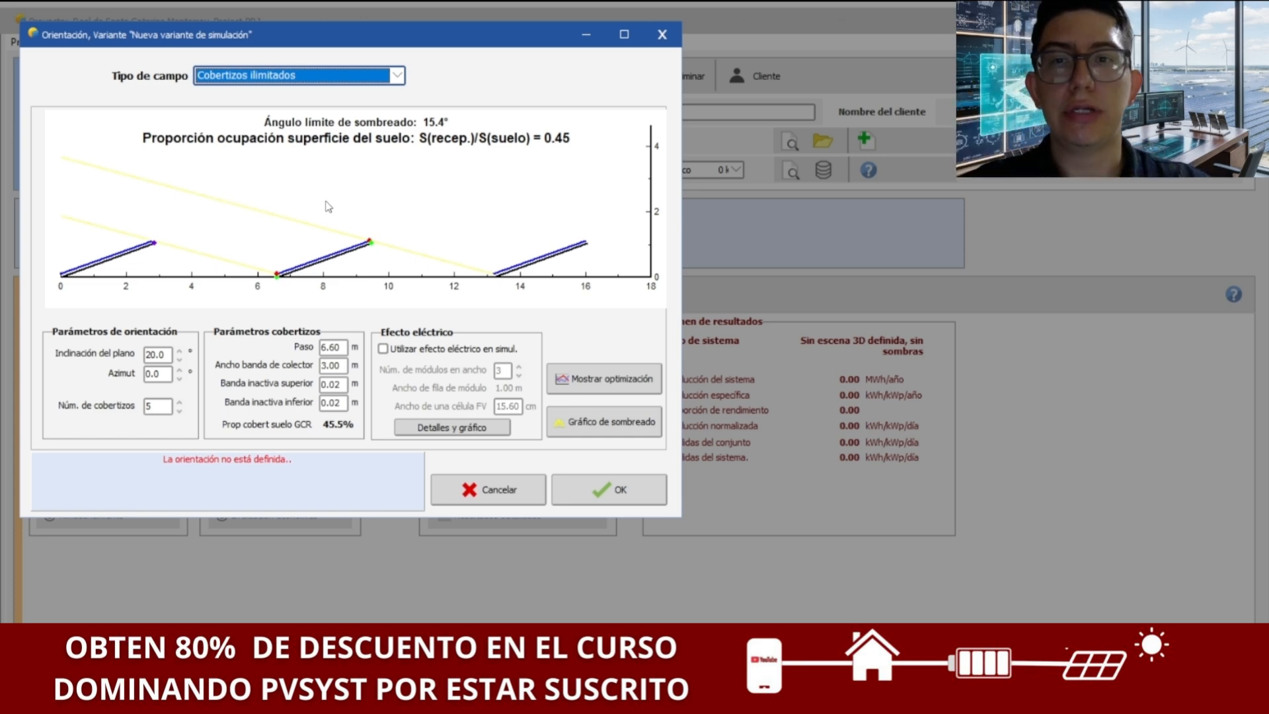
Set the field type to Plano inclinado fijo with a plane tilt of 25°.
{"action": "left_click", "coordinate": [395, 77]}
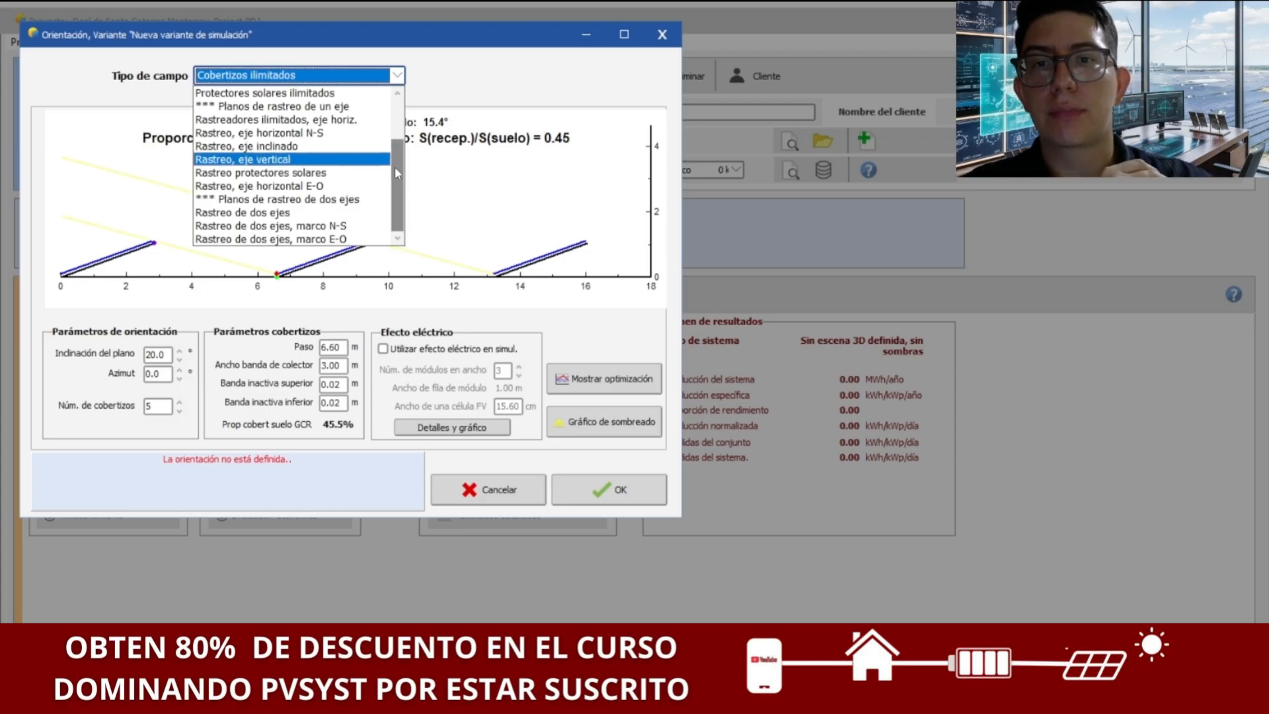
{"action": "left_click_drag", "start_coordinate": [392, 173], "coordinate": [394, 106]}
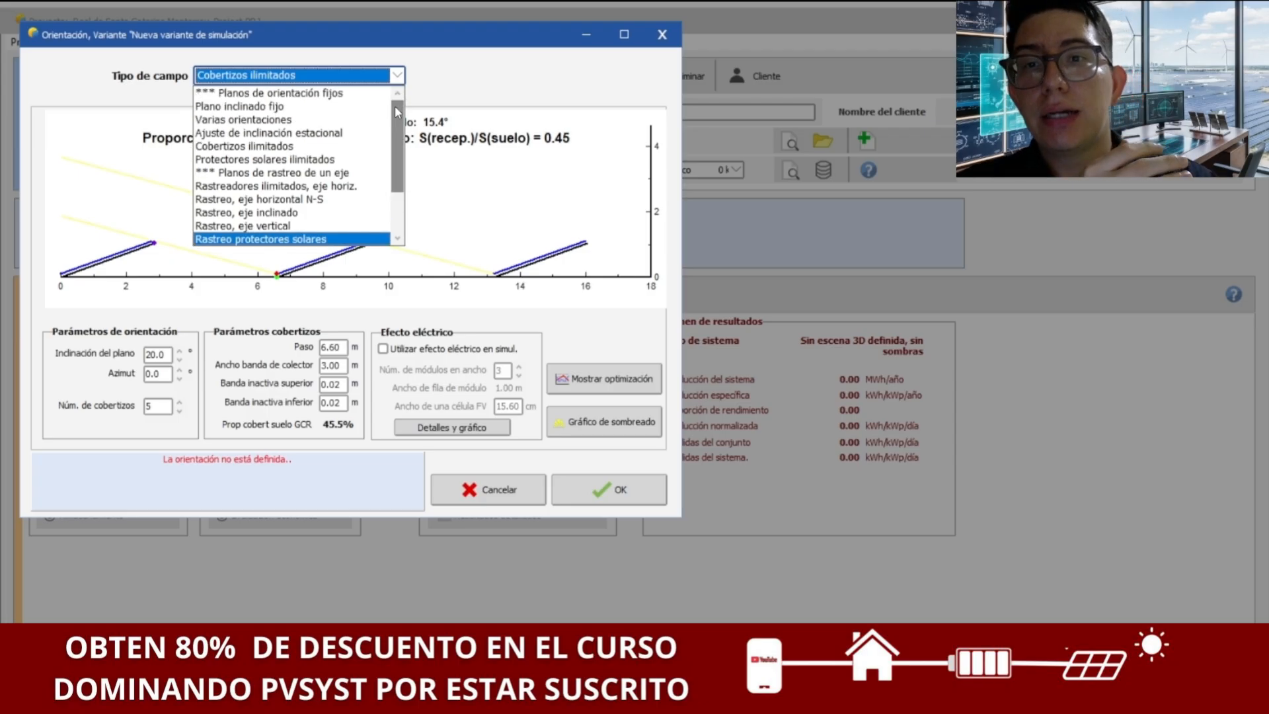
{"action": "left_click", "coordinate": [355, 107]}
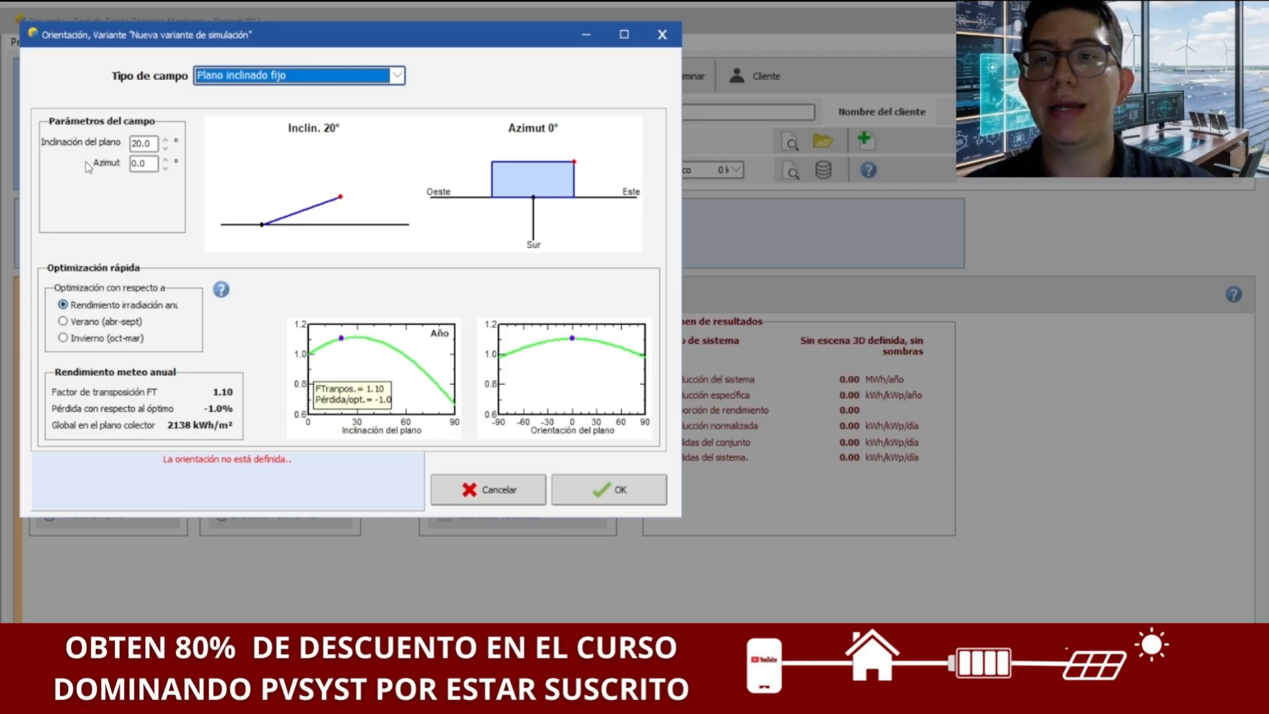
{"action": "left_click", "coordinate": [149, 164]}
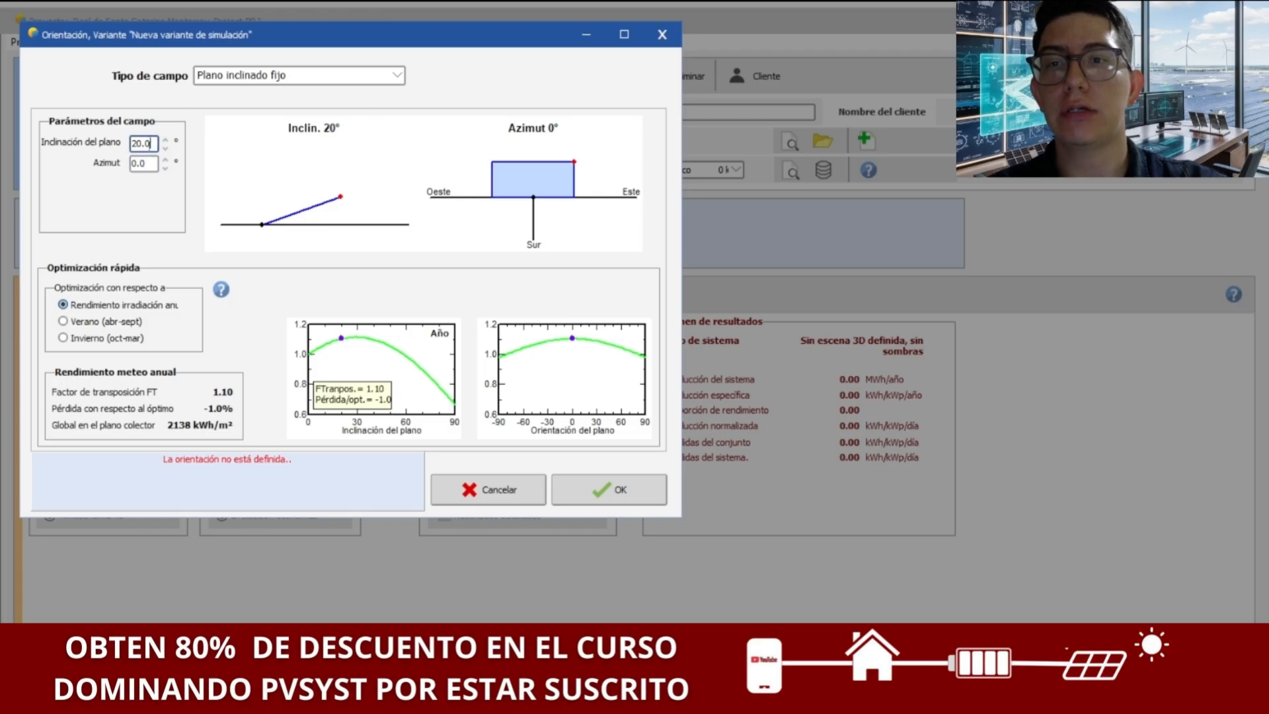
{"action": "left_click_drag", "start_coordinate": [153, 143], "coordinate": [122, 141]}
{"action": "type", "text": "25"}
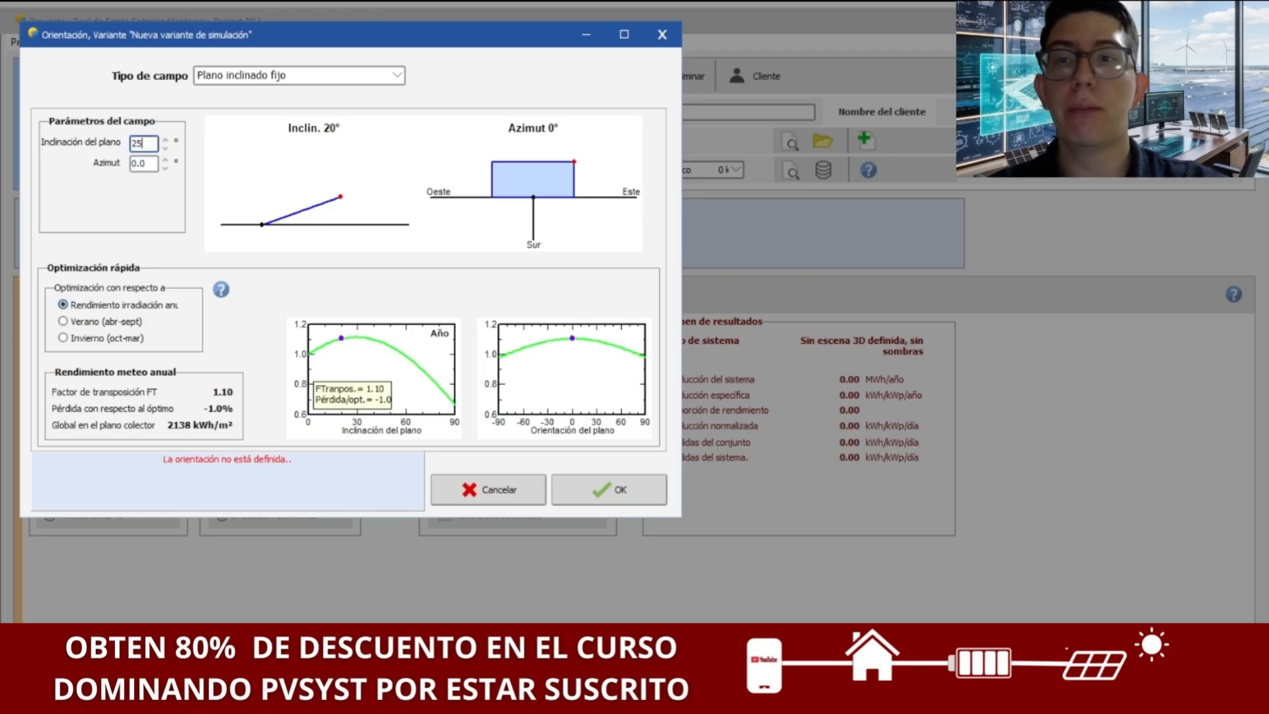
{"action": "left_click", "coordinate": [135, 164]}
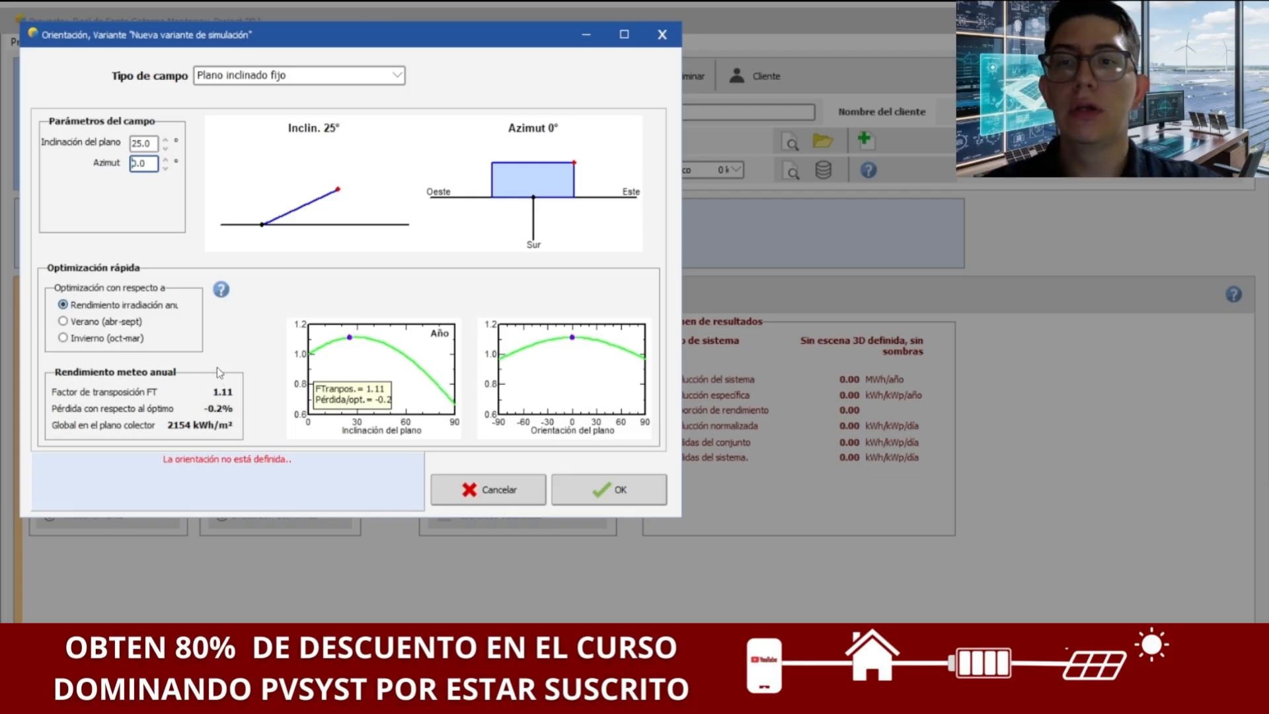
Compare the quick optimisation for Verano (abr-sept) and Invierno (oct-mar), returning to the annual irradiation yield.
{"action": "left_click", "coordinate": [69, 323]}
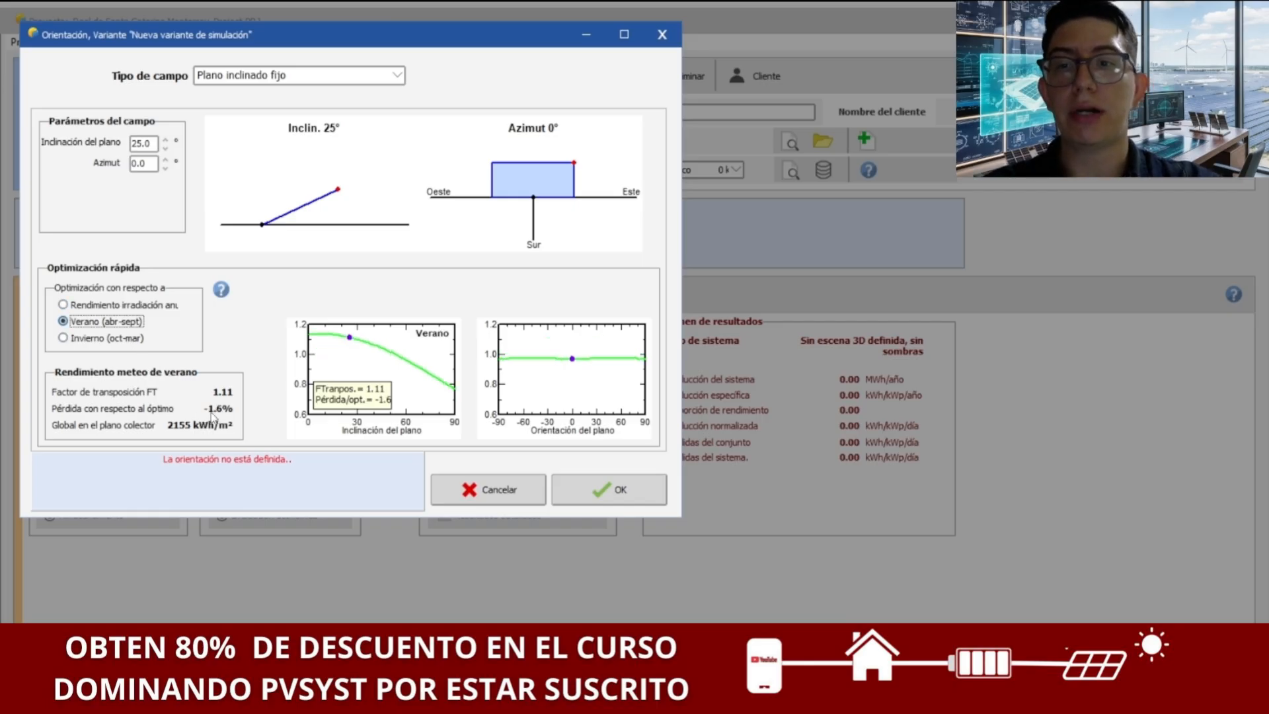
{"action": "left_click", "coordinate": [70, 341]}
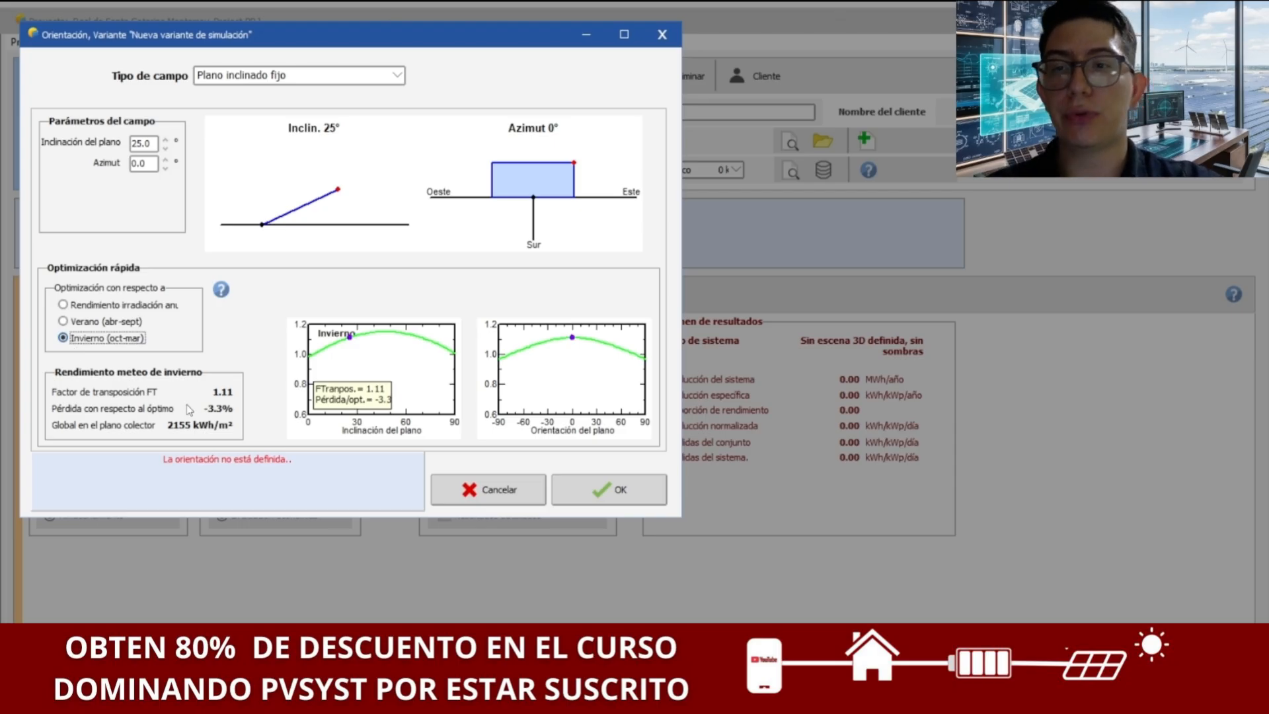
{"action": "left_click", "coordinate": [73, 308]}
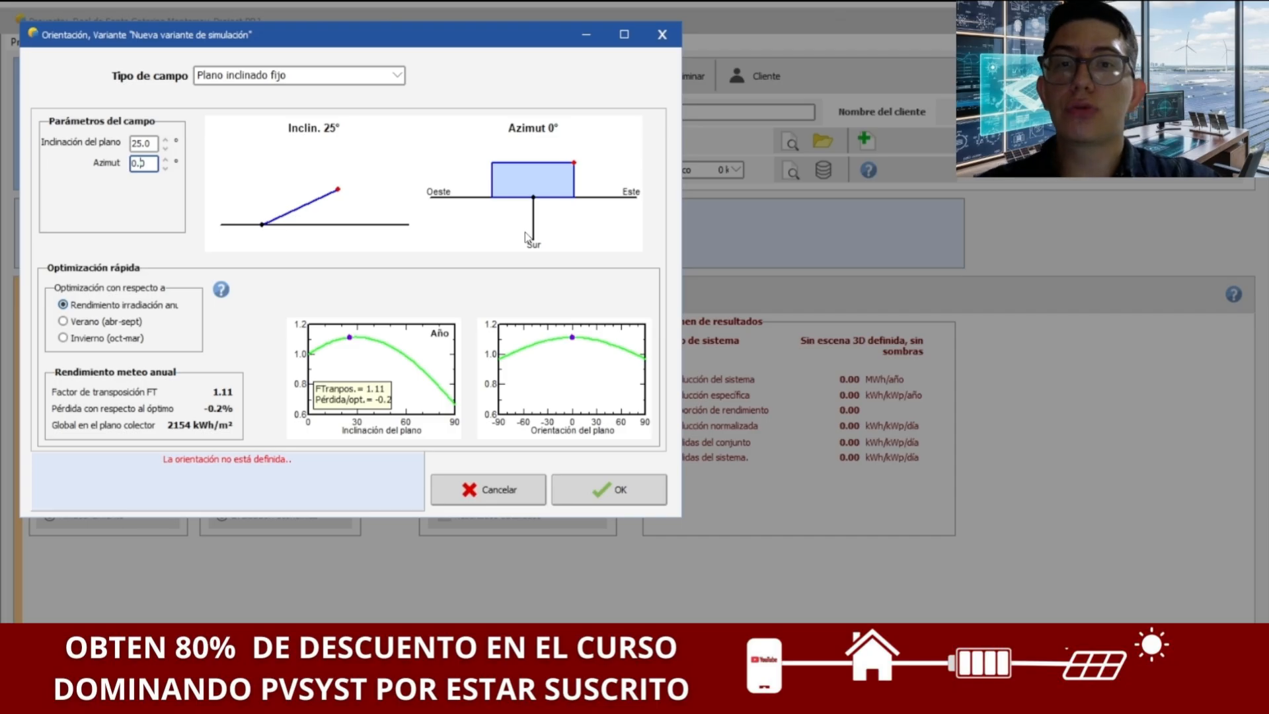
Set the azimuth of the fixed tilted plane to 180° and apply it to the orientation preview.
{"action": "left_click", "coordinate": [150, 164]}
{"action": "left_click_drag", "start_coordinate": [151, 164], "coordinate": [132, 166]}
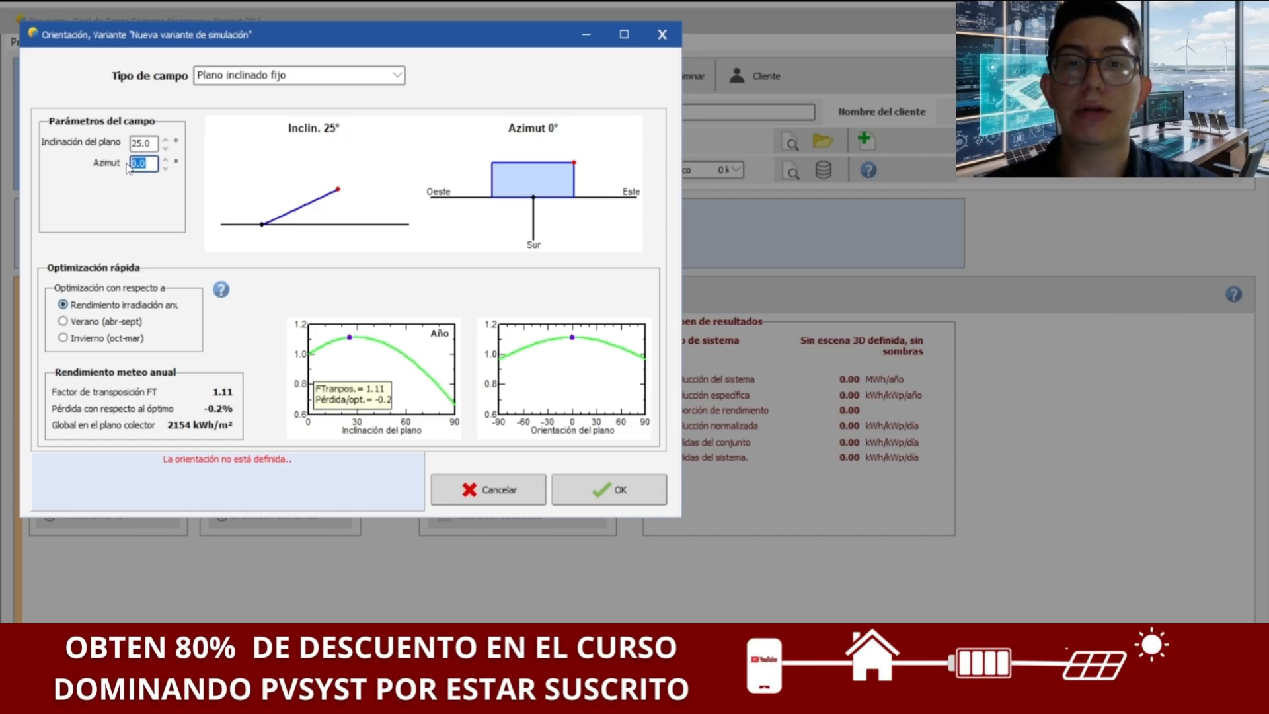
{"action": "type", "text": "180"}
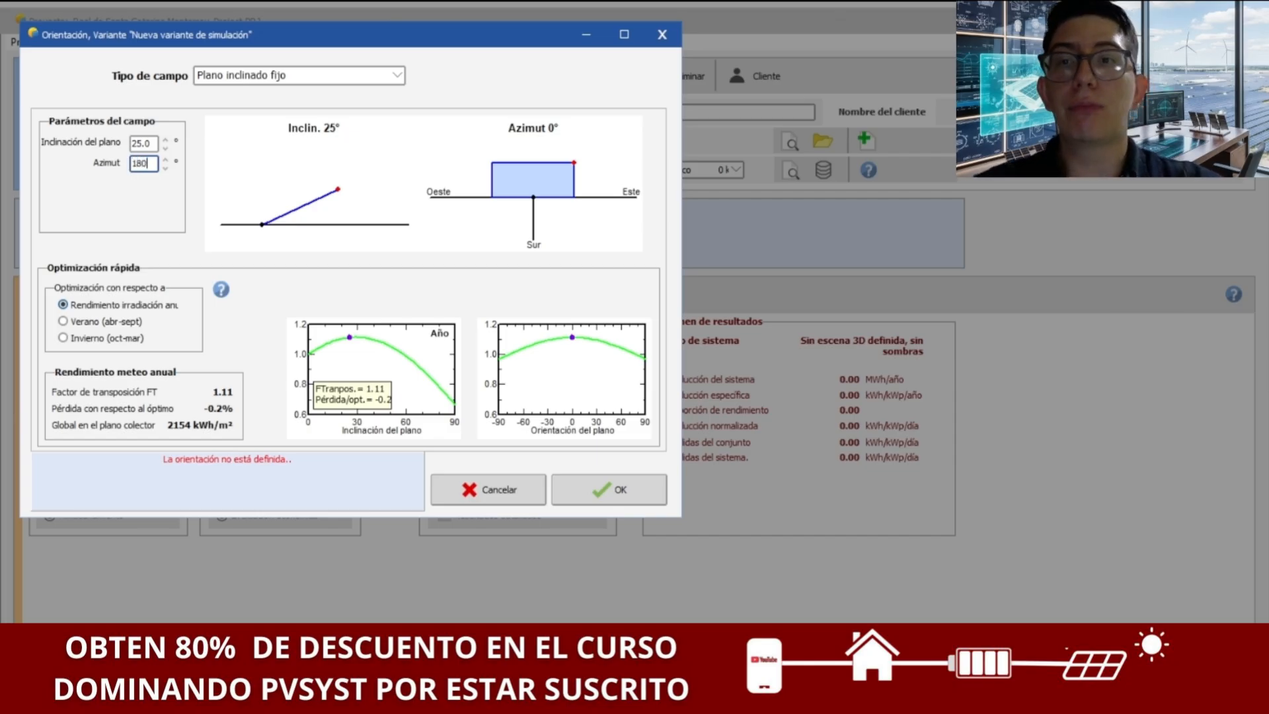
{"action": "left_click", "coordinate": [141, 142]}
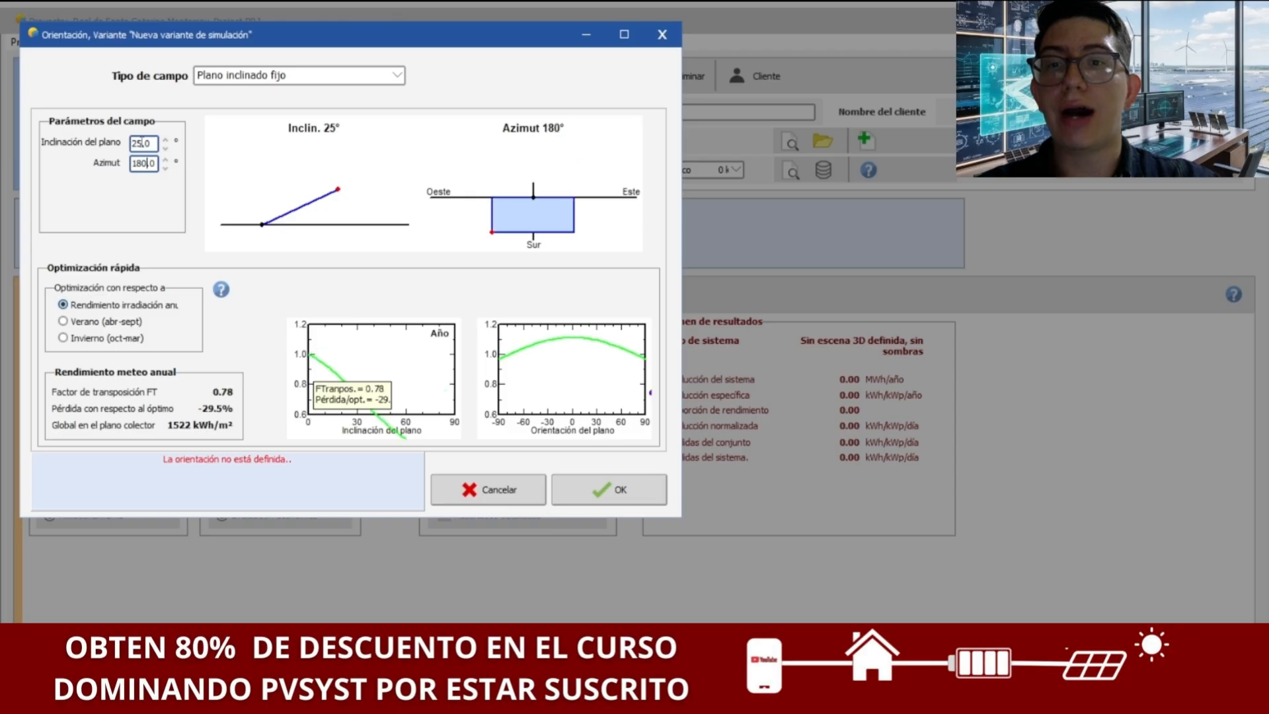
Set the azimuth of the fixed tilted plane to 90° and apply it to the orientation preview.
{"action": "left_click", "coordinate": [140, 165]}
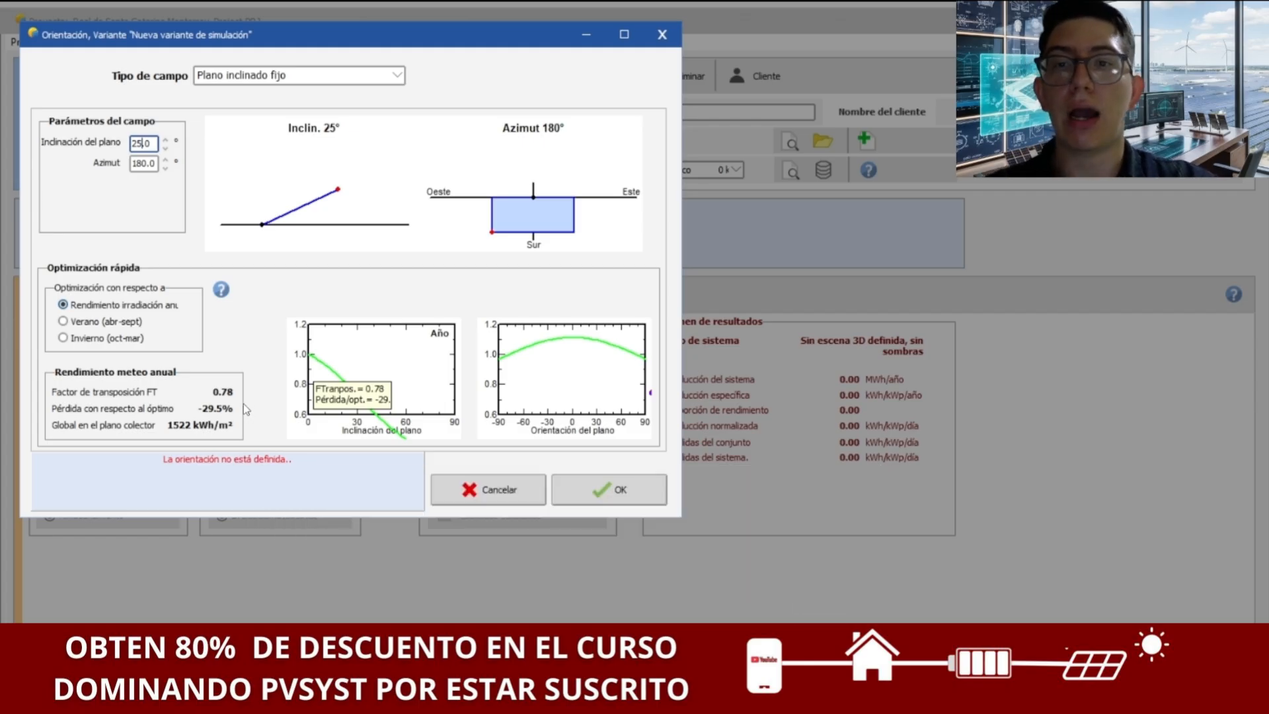
{"action": "left_click", "coordinate": [150, 163]}
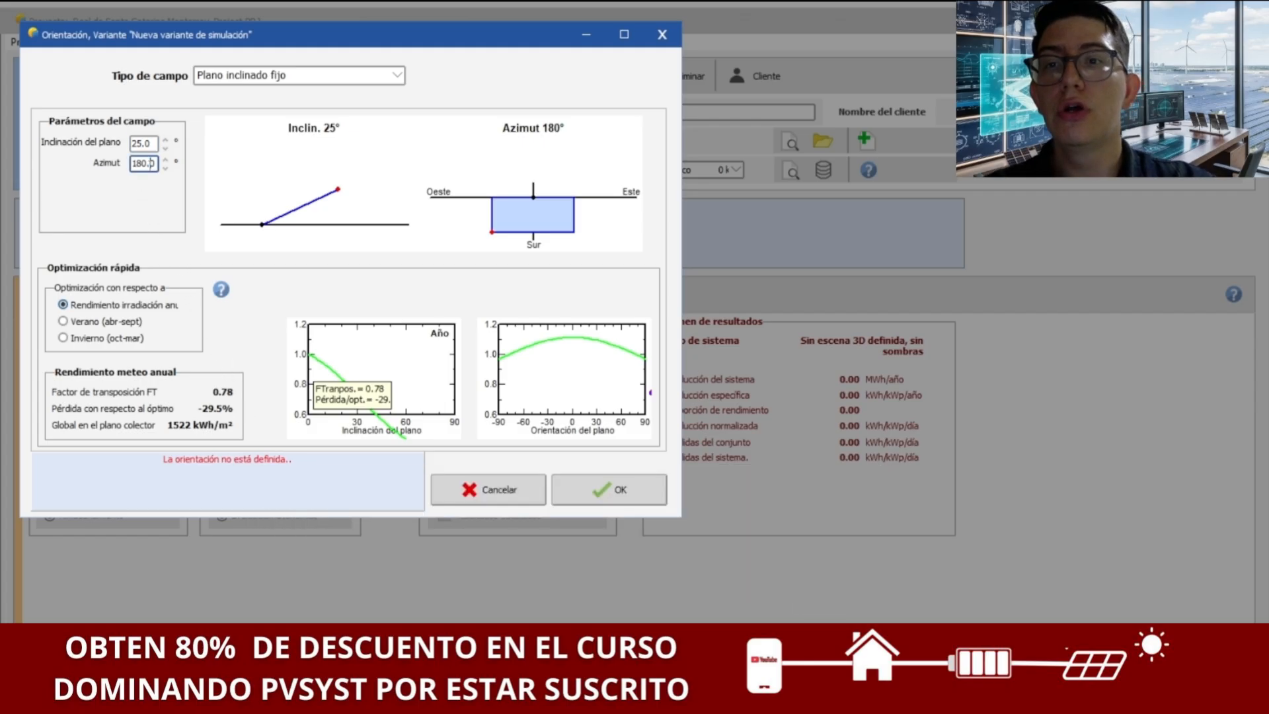
{"action": "left_click_drag", "start_coordinate": [151, 163], "coordinate": [129, 171]}
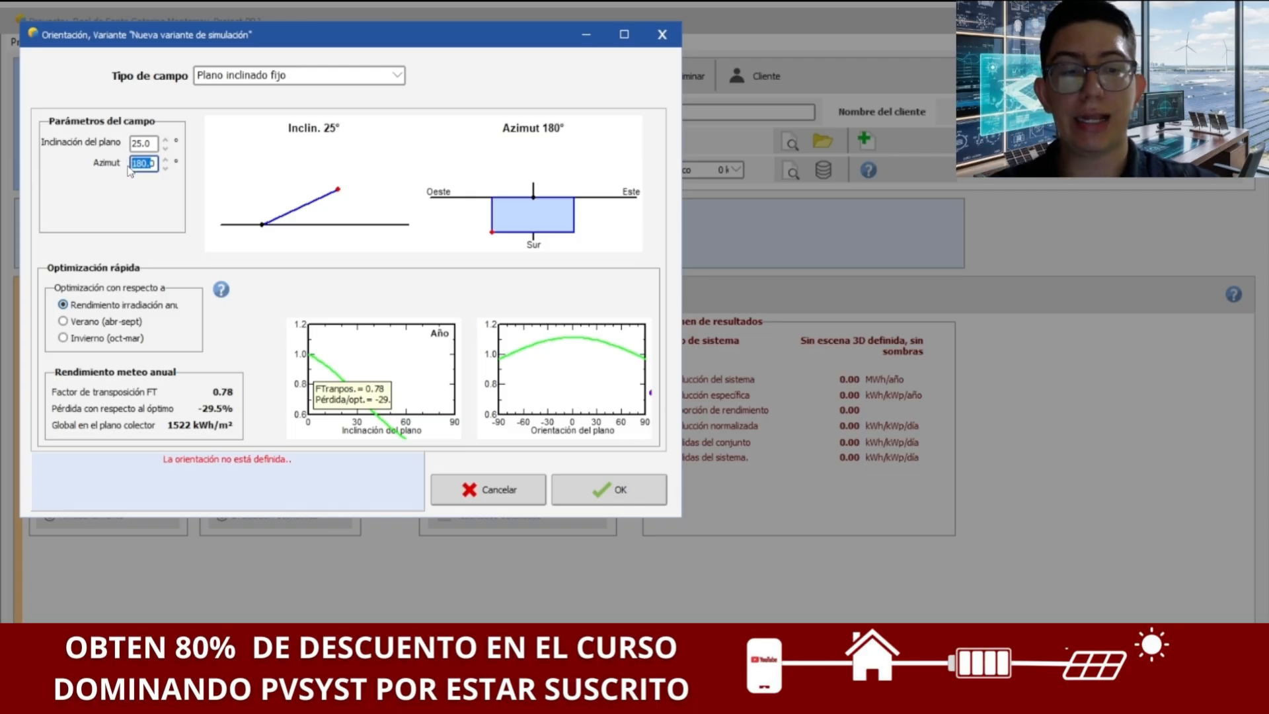
{"action": "type", "text": "90"}
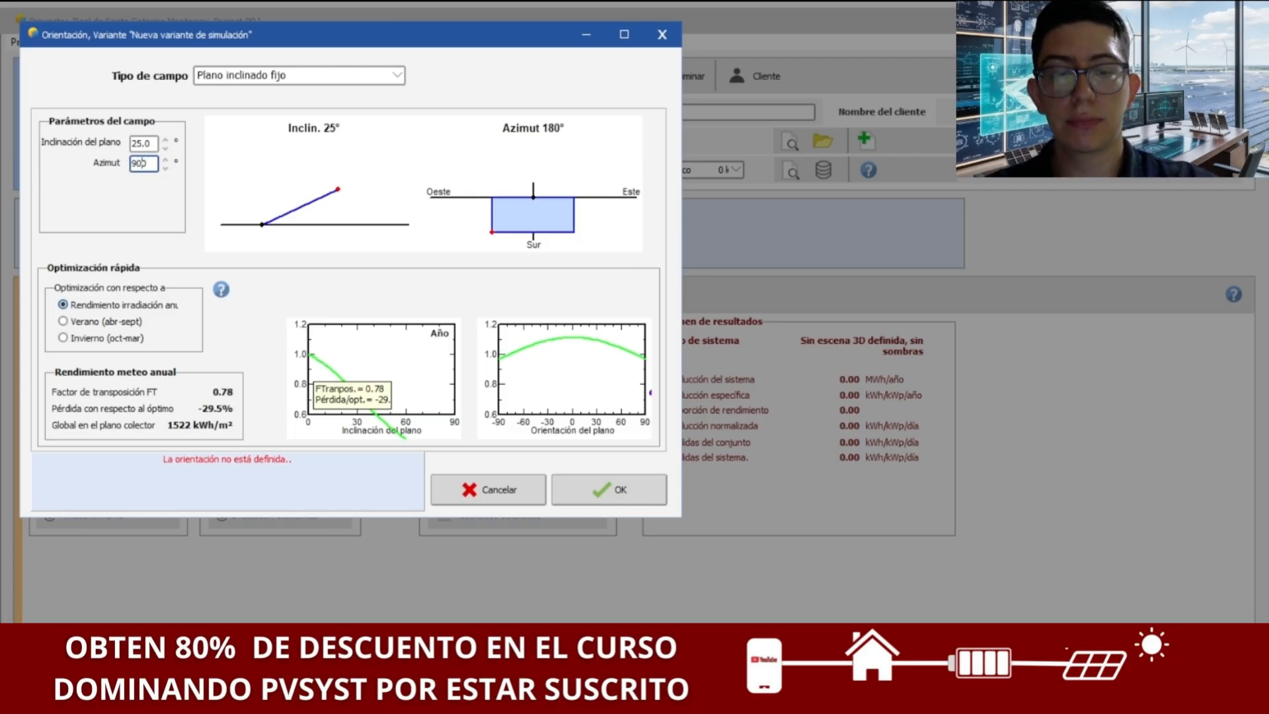
{"action": "type", "text": ".0"}
{"action": "key", "text": "Tab"}
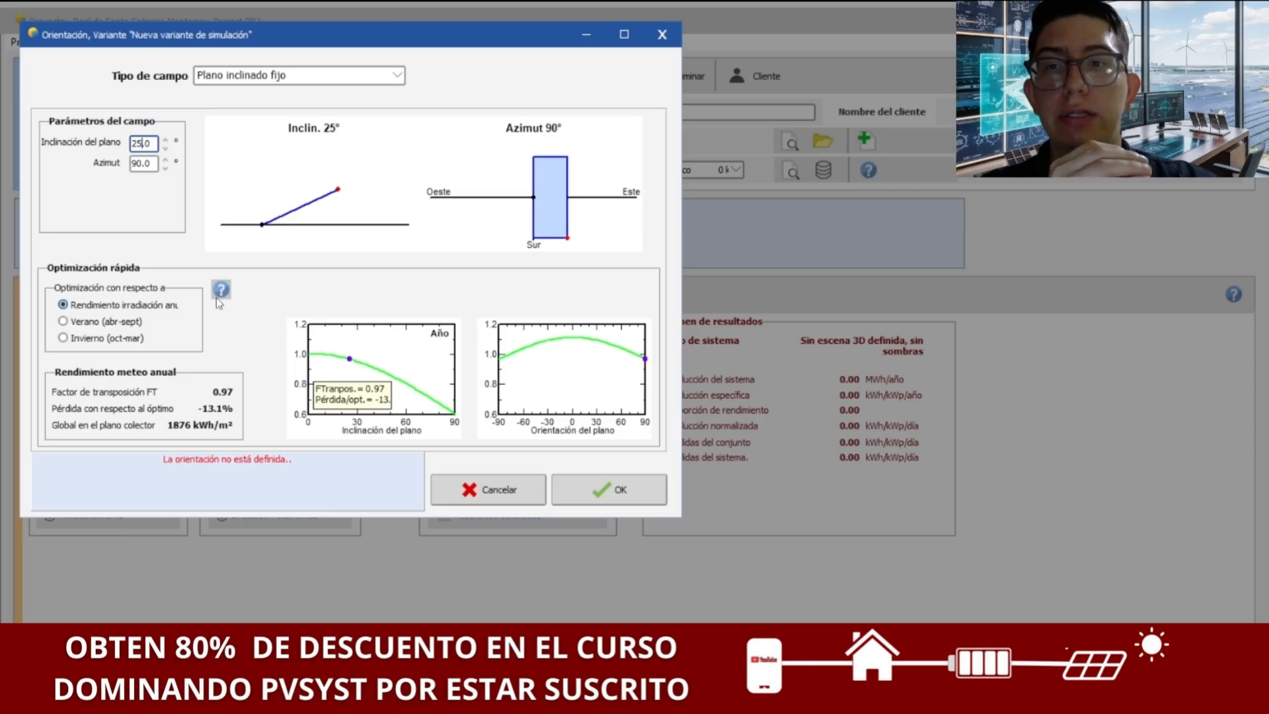
Set the fixed plane's azimuth to -90° and update the orientation preview.
{"action": "left_click", "coordinate": [140, 163]}
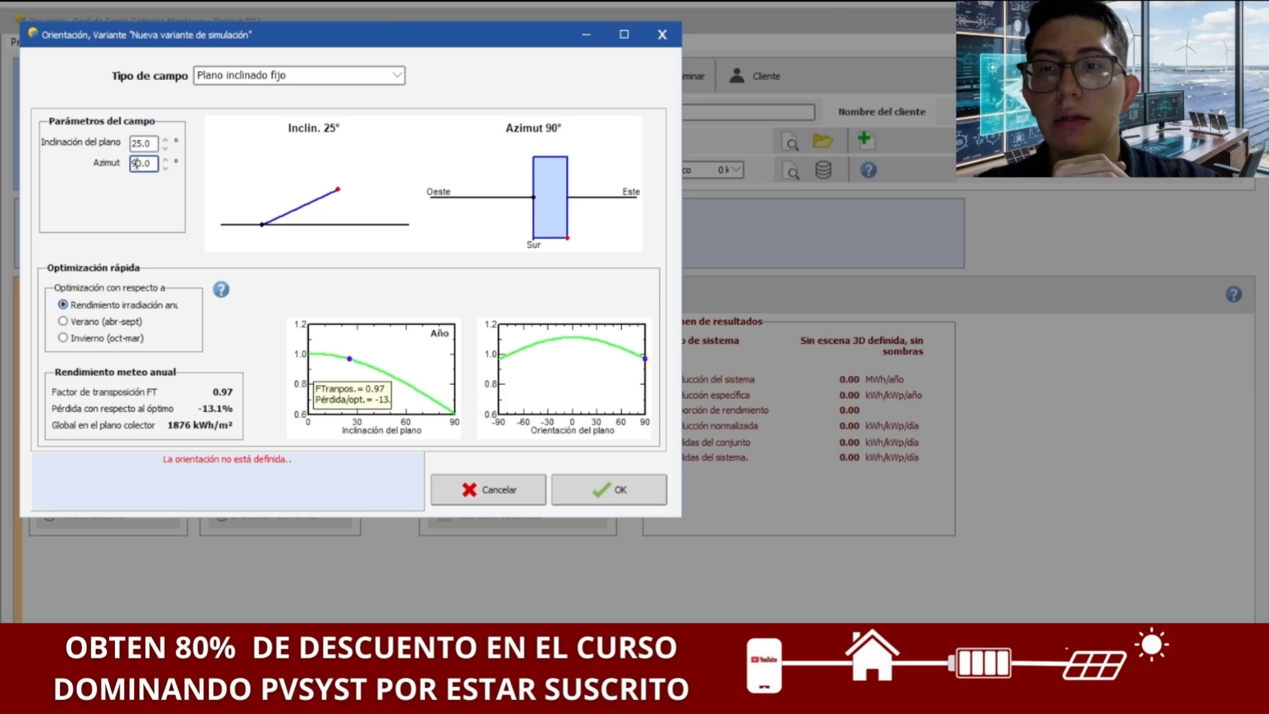
{"action": "left_click_drag", "start_coordinate": [155, 163], "coordinate": [131, 162]}
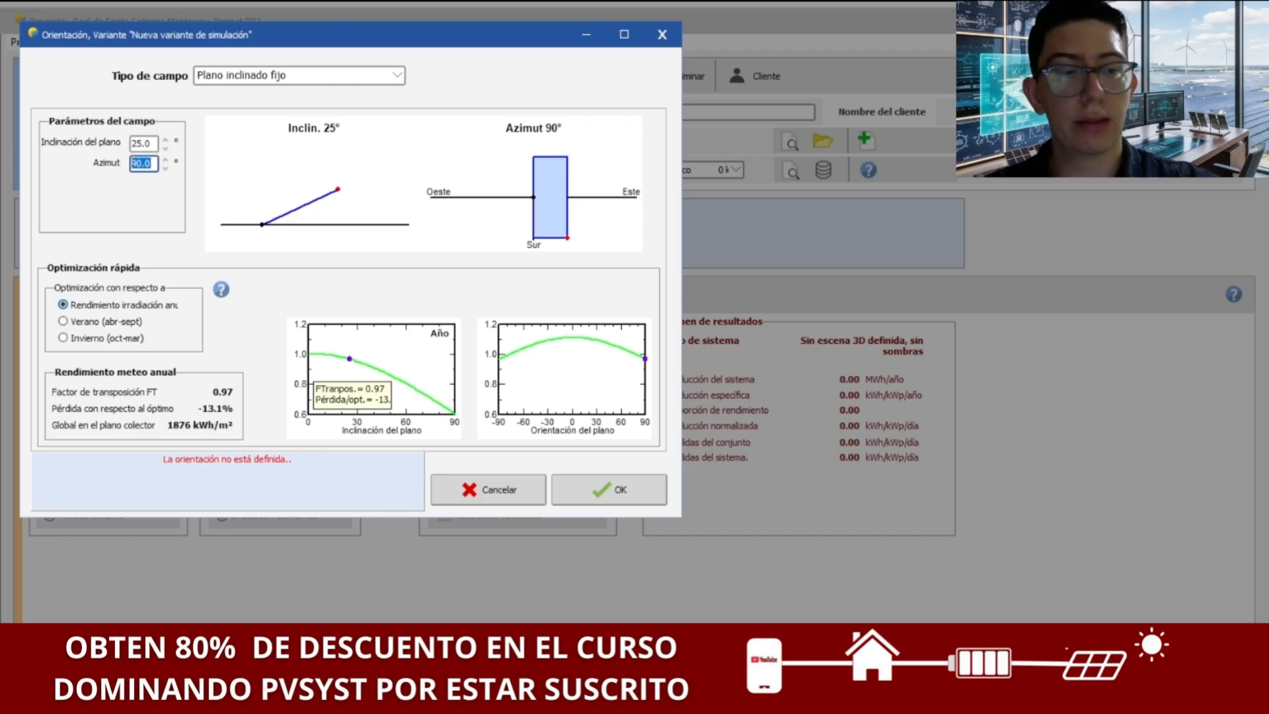
{"action": "type", "text": "-90"}
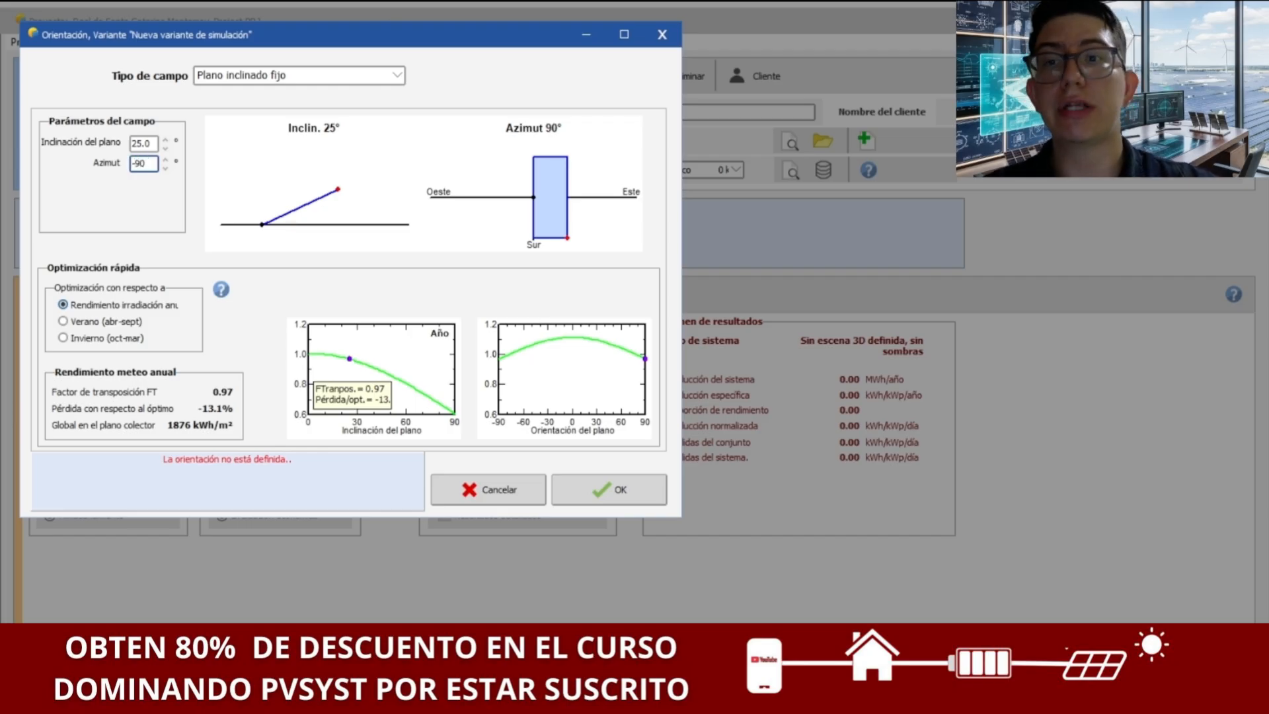
{"action": "left_click", "coordinate": [150, 143]}
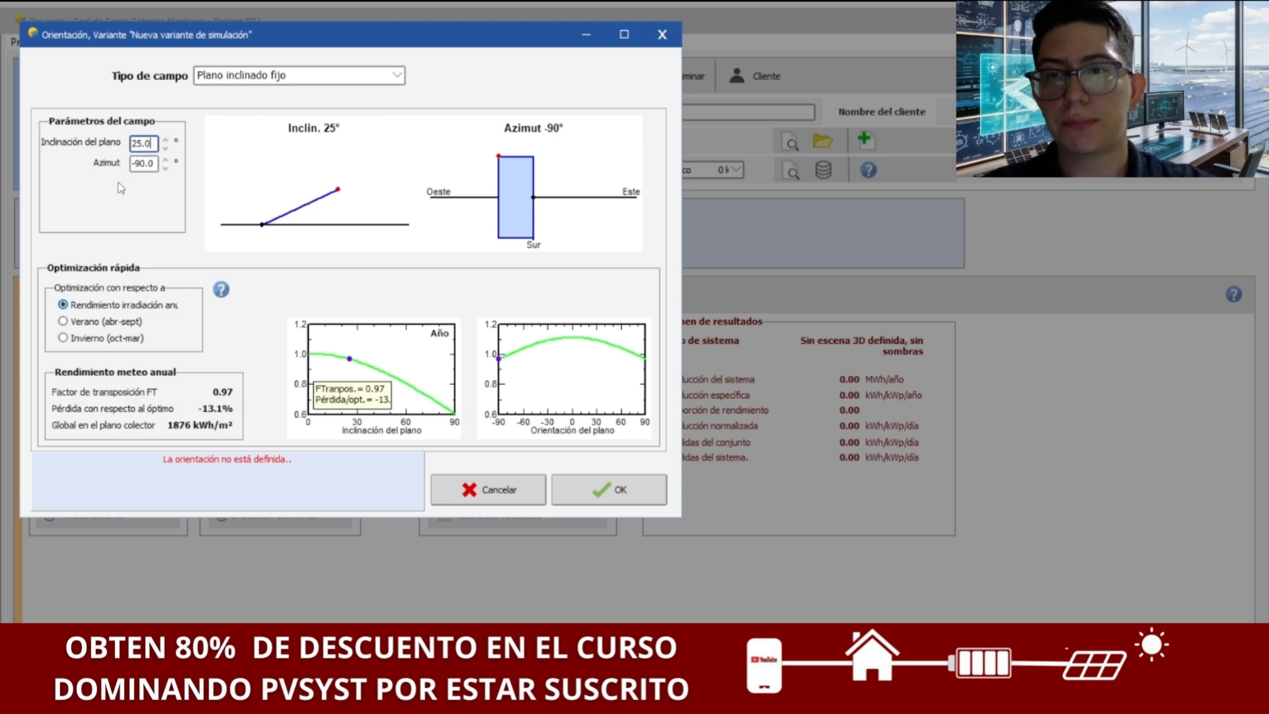
Set the fixed plane's azimuth to 0° and accept the orientation of the variant.
{"action": "left_click_drag", "start_coordinate": [133, 164], "coordinate": [174, 164]}
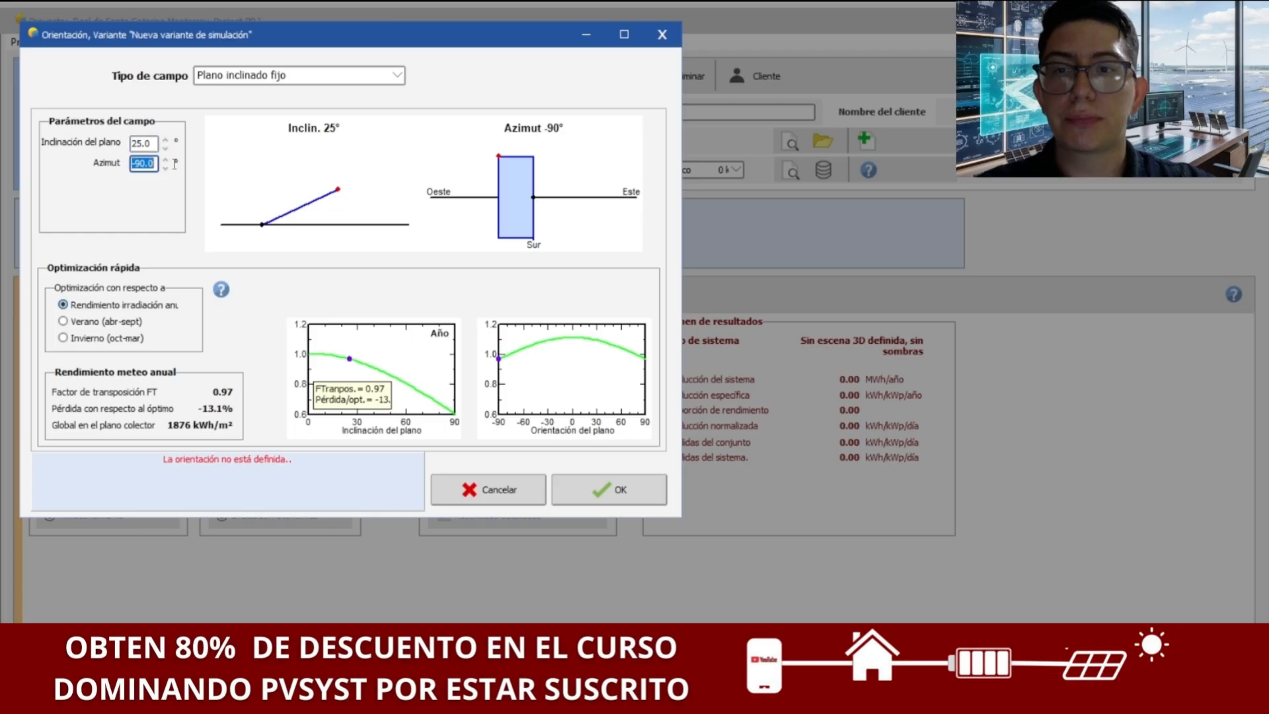
{"action": "type", "text": "0"}
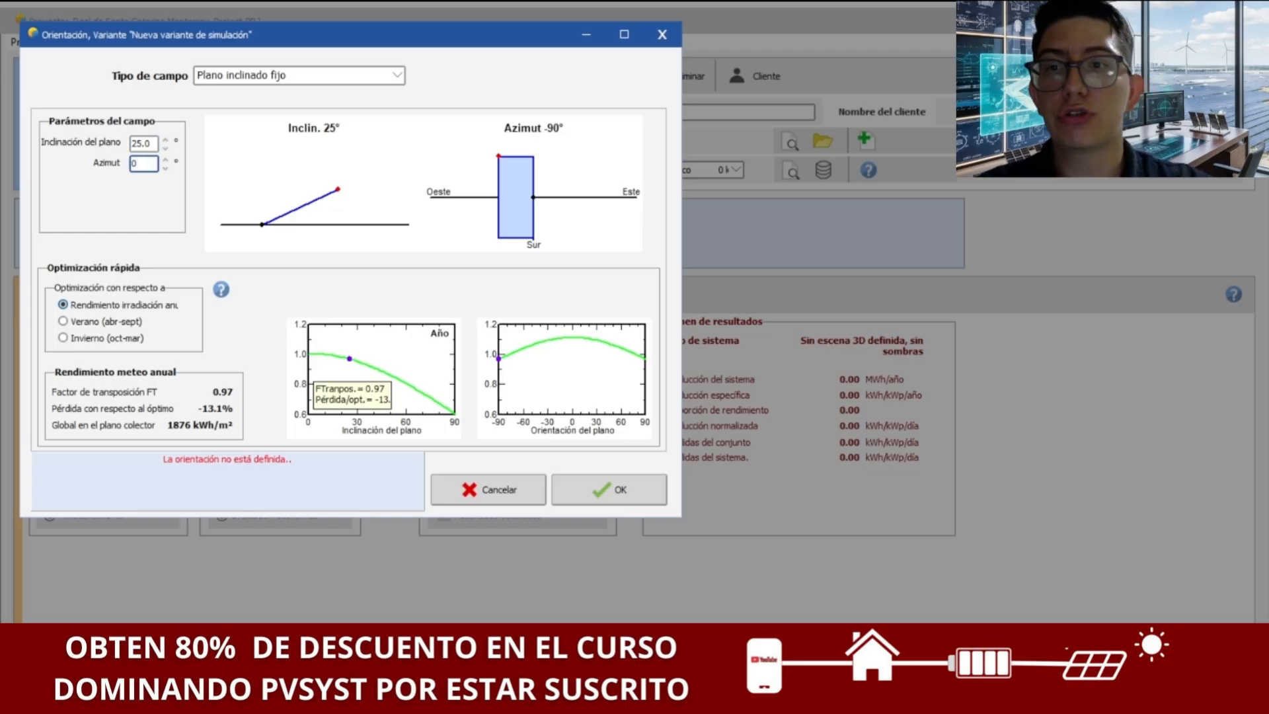
{"action": "key", "text": "Tab"}
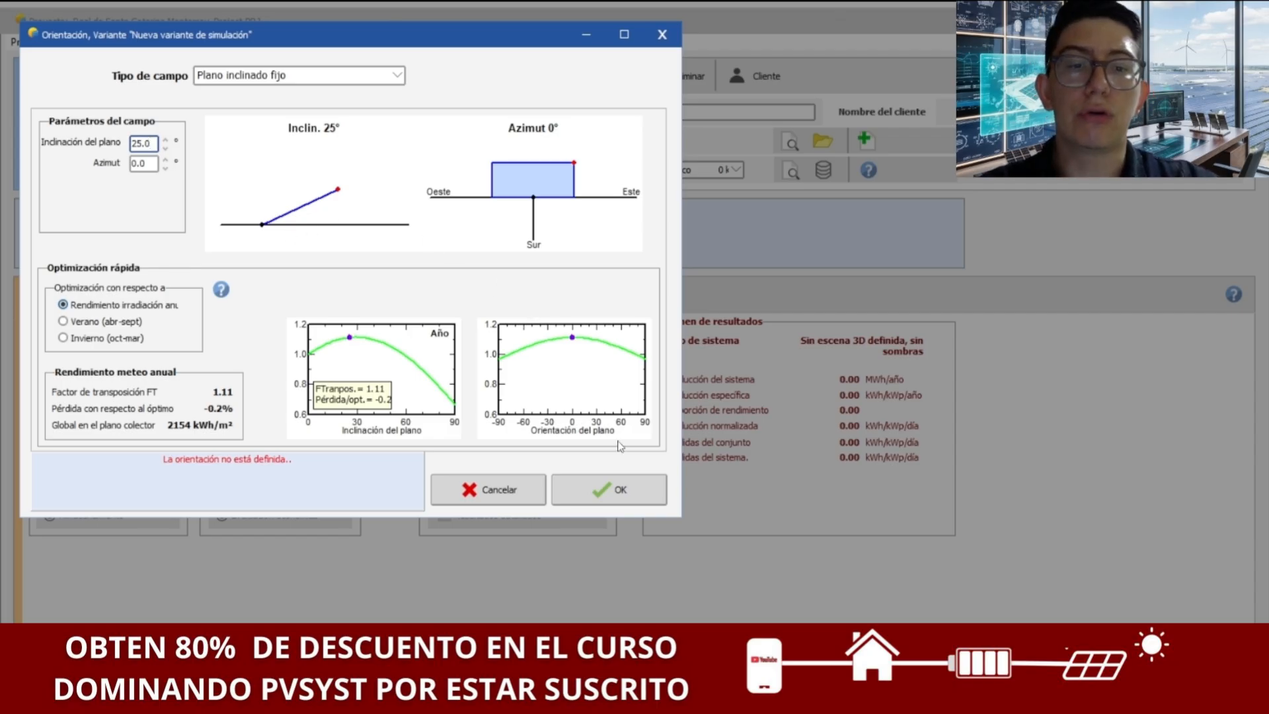
{"action": "left_click", "coordinate": [576, 699]}
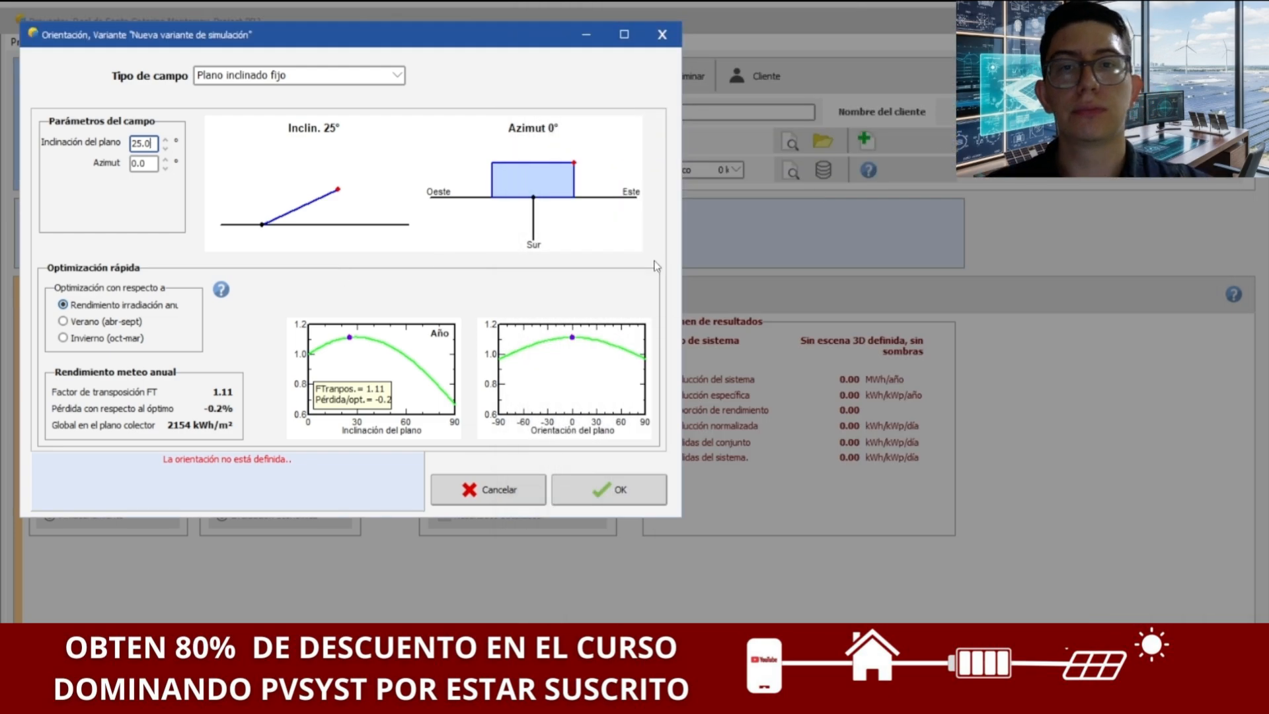
{"action": "left_click", "coordinate": [589, 493]}
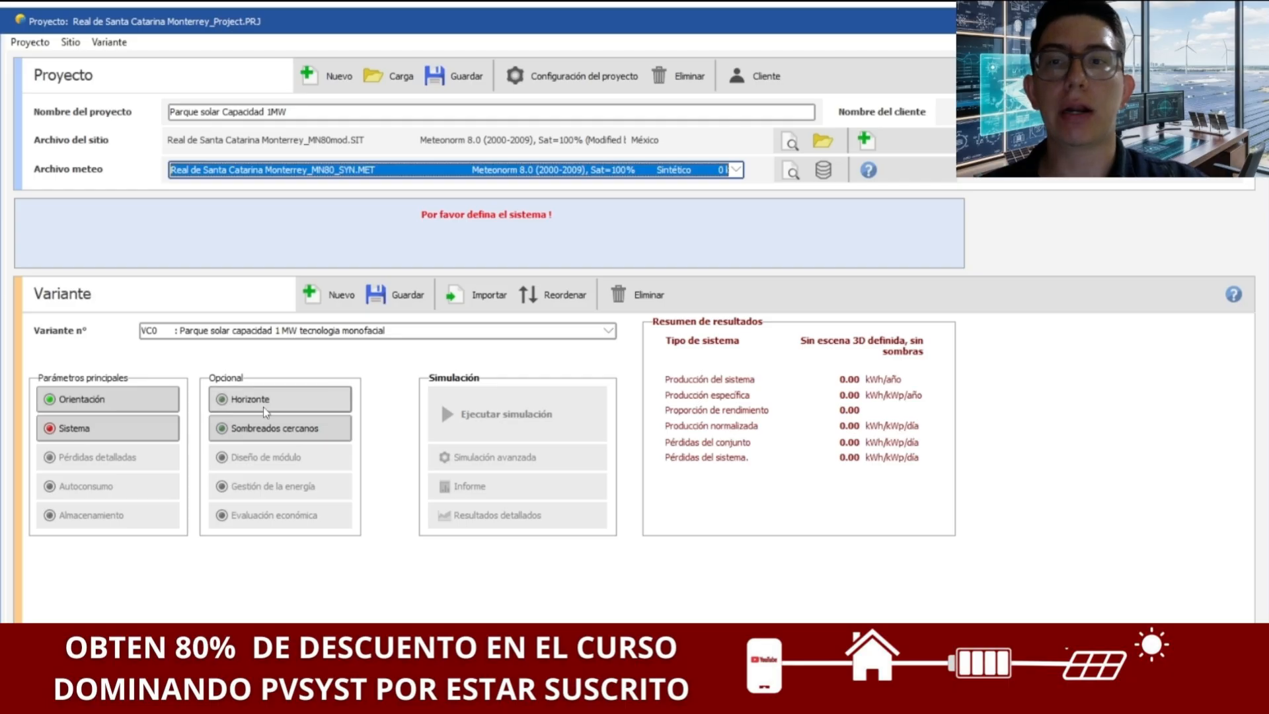
Open the system definition and explore the PV module availability years and manufacturers, trying the Módulos bifaciales filter.
{"action": "left_click", "coordinate": [134, 426]}
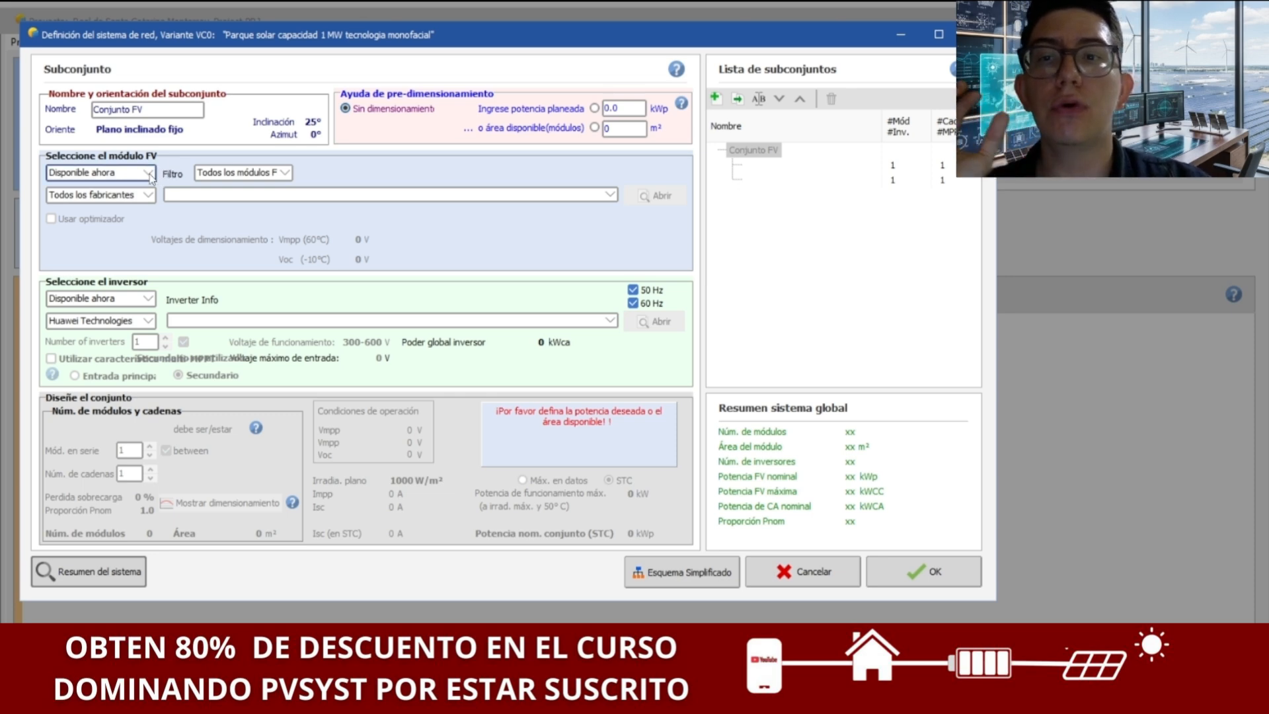
{"action": "left_click", "coordinate": [147, 172]}
{"action": "left_click_drag", "start_coordinate": [153, 200], "coordinate": [151, 292]}
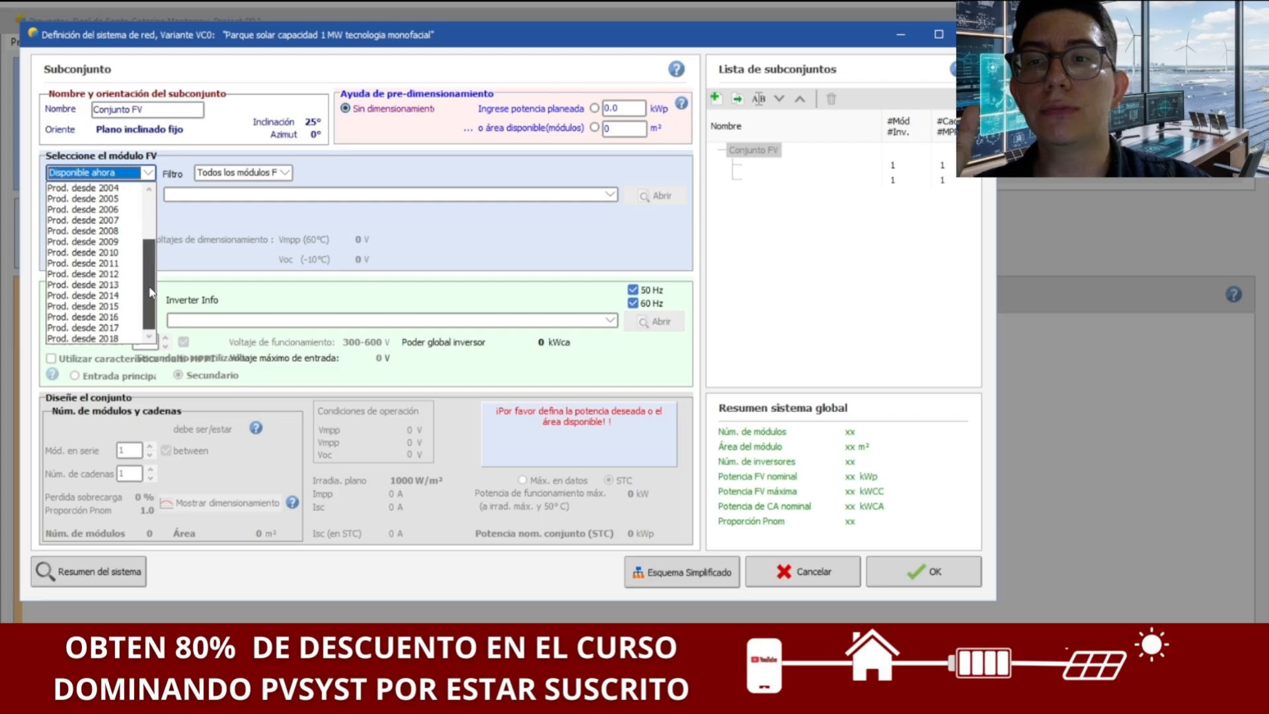
{"action": "left_click", "coordinate": [192, 235]}
{"action": "left_click", "coordinate": [146, 196]}
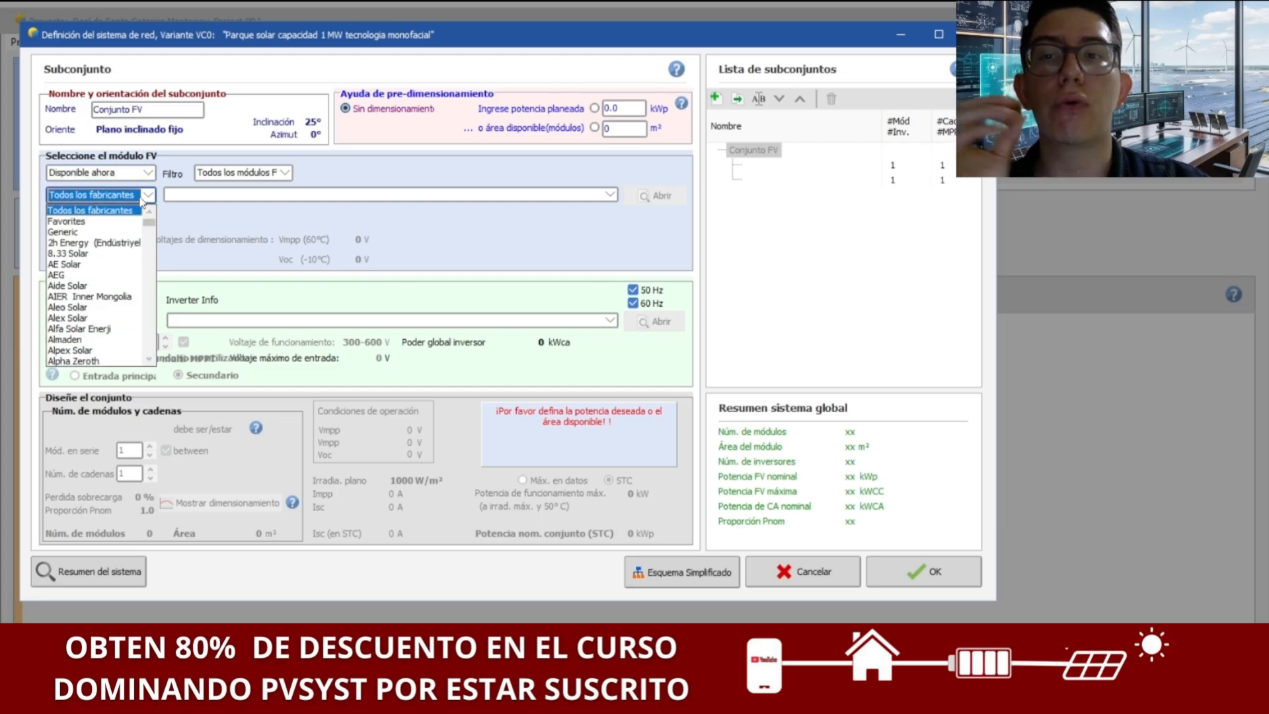
{"action": "left_click", "coordinate": [165, 232]}
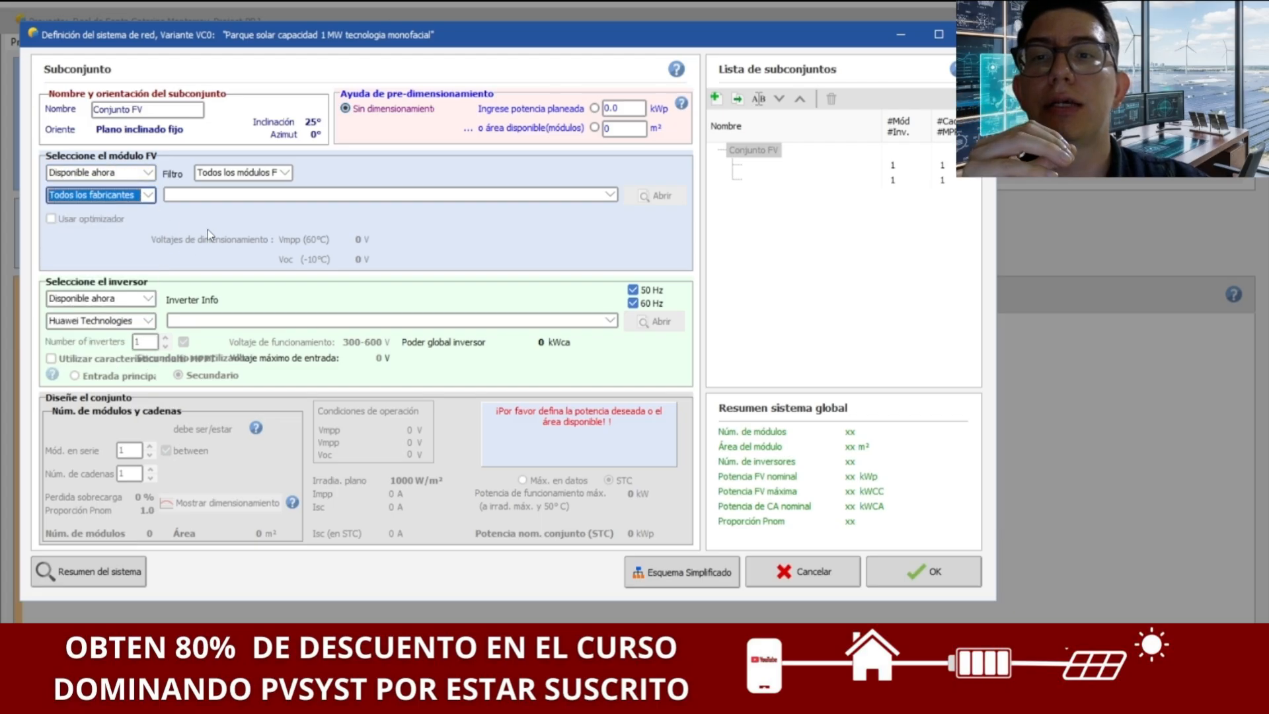
{"action": "left_click", "coordinate": [274, 173]}
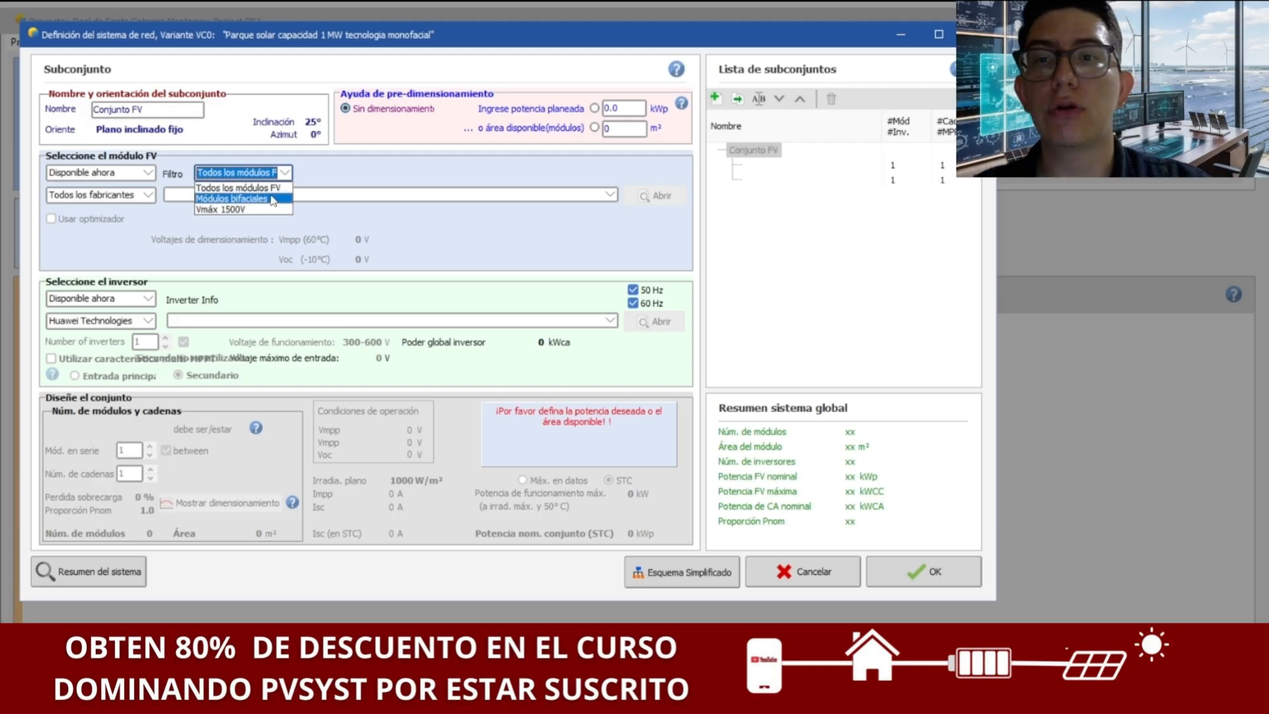
{"action": "left_click", "coordinate": [267, 198]}
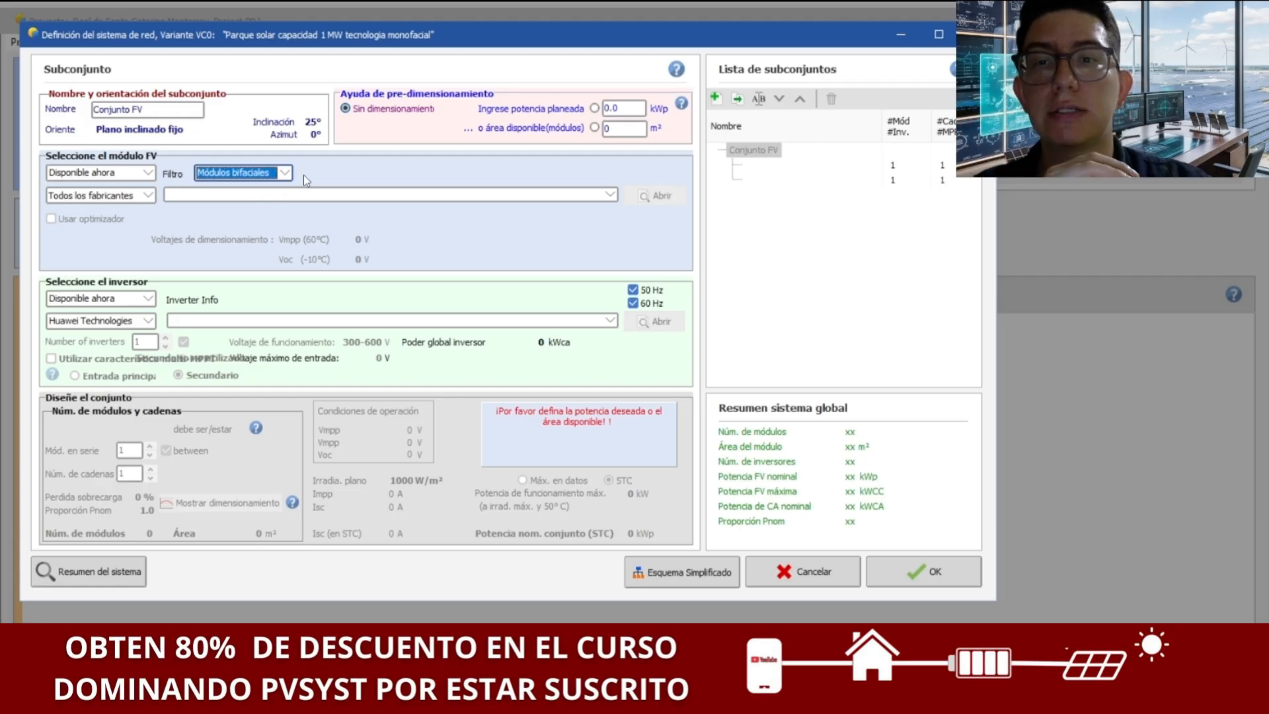
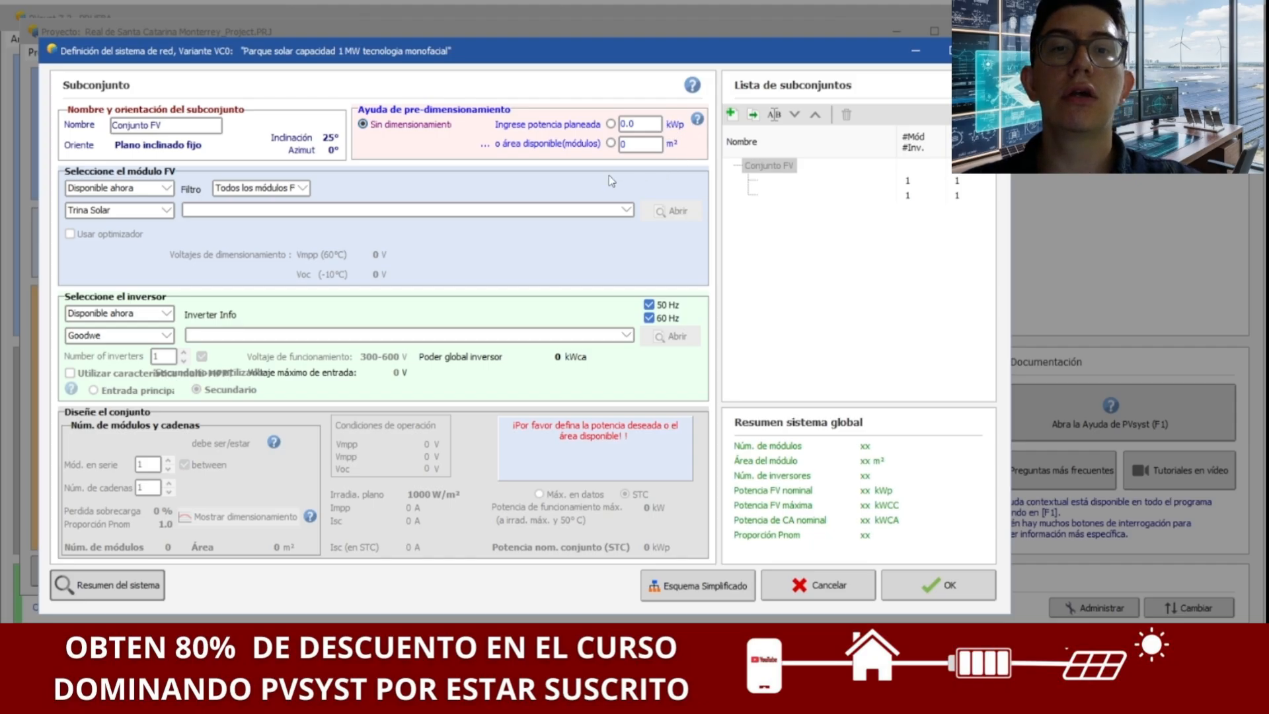
Choose the Trina Solar TSM-DE18M-(II)-495 monocrystalline 495 Wp module for the PV subarray.
{"action": "left_click", "coordinate": [629, 146]}
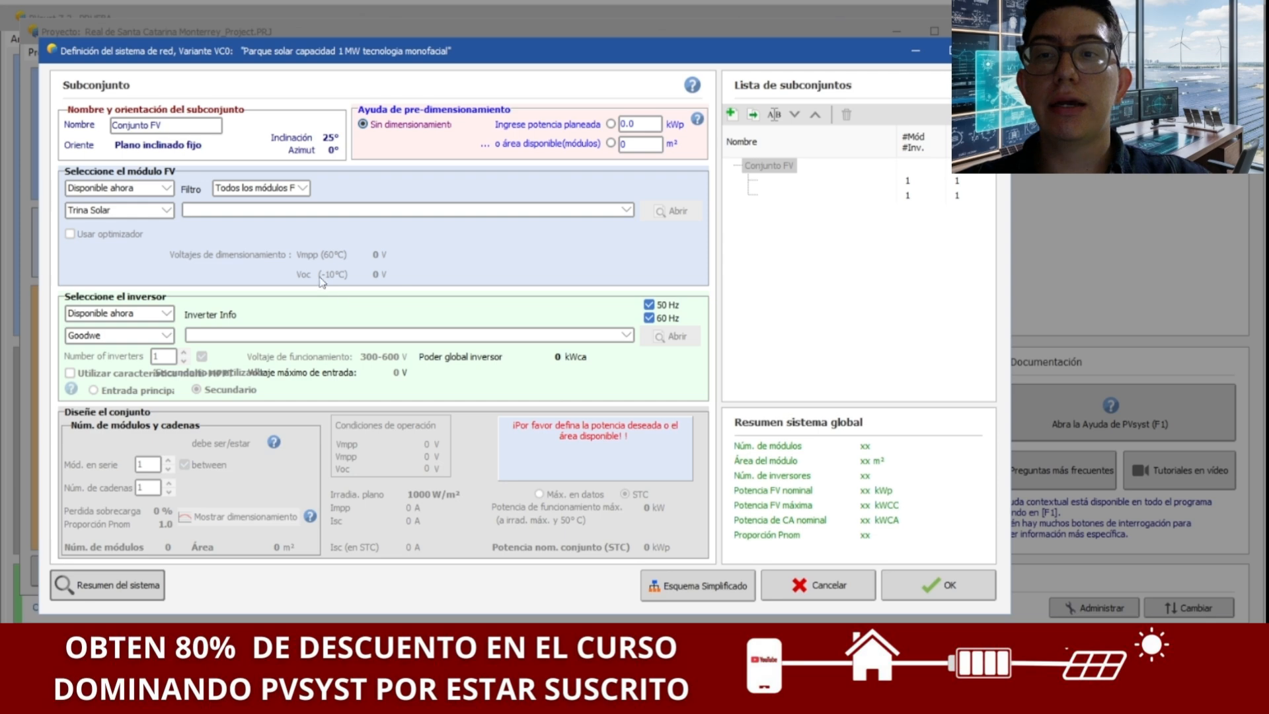
{"action": "left_click", "coordinate": [167, 211]}
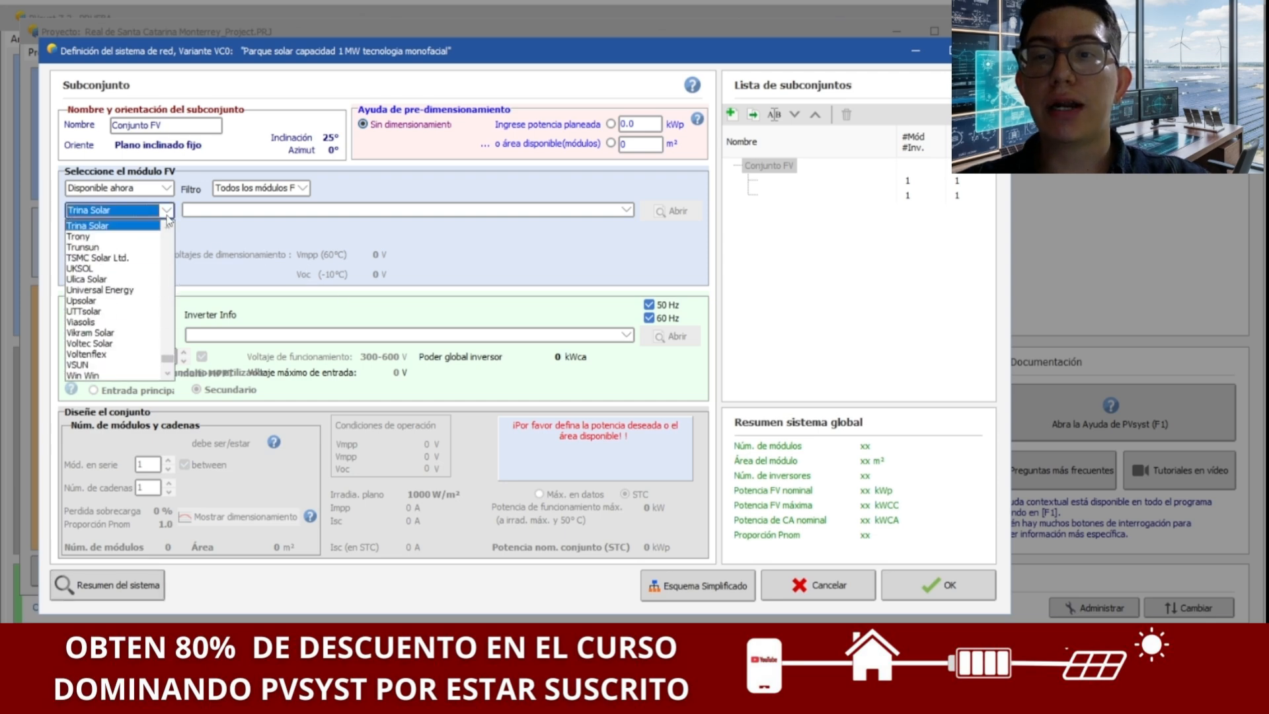
{"action": "left_click", "coordinate": [117, 228]}
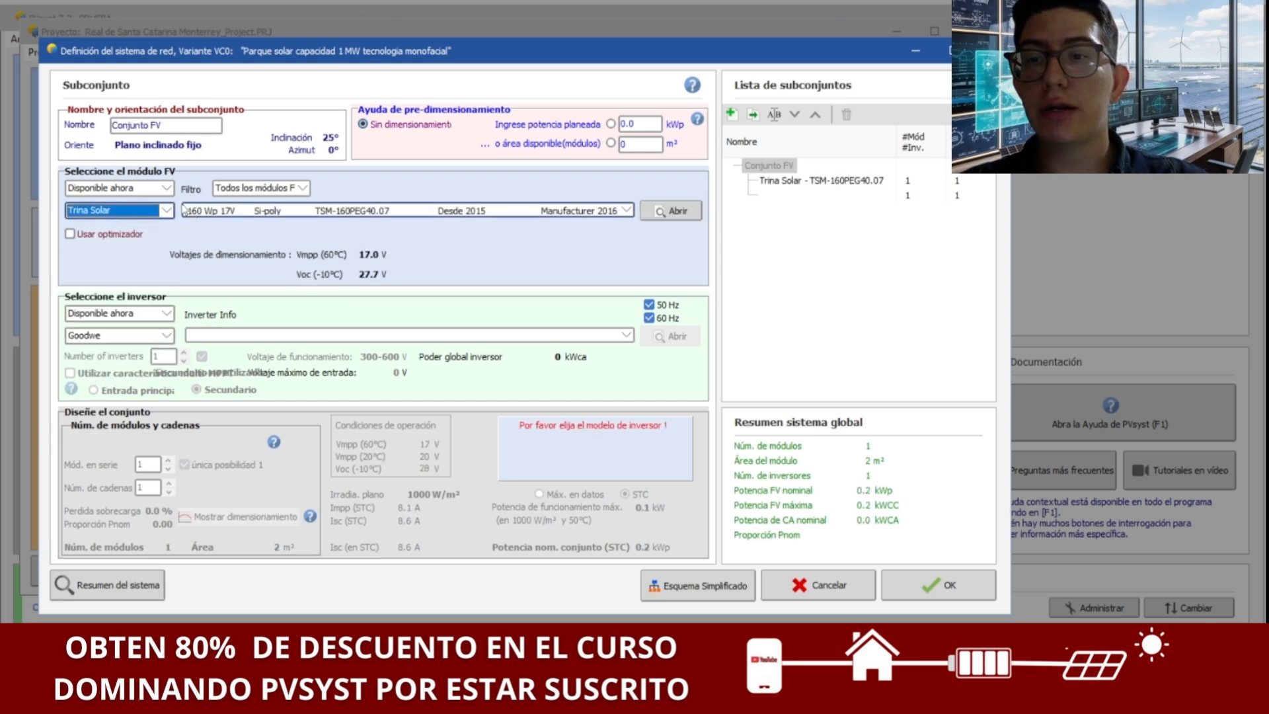
{"action": "left_click", "coordinate": [623, 209]}
{"action": "left_click_drag", "start_coordinate": [631, 239], "coordinate": [642, 383]}
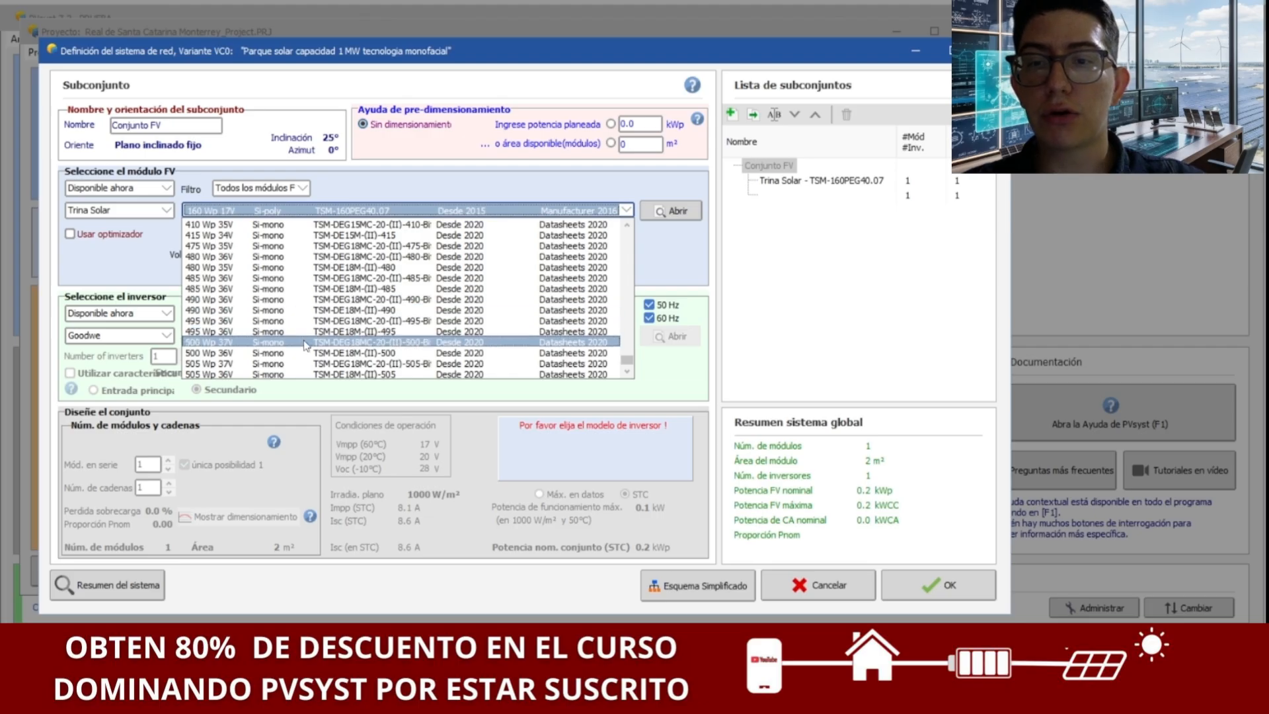
{"action": "left_click", "coordinate": [339, 332]}
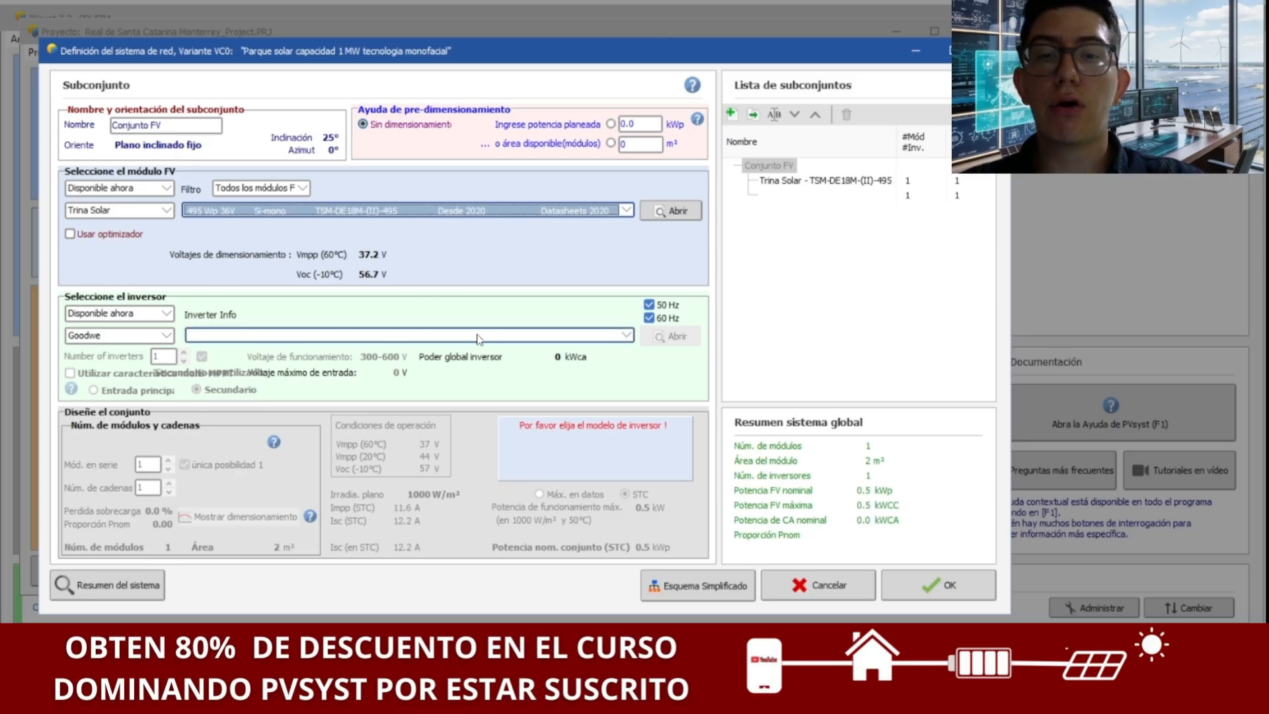
Choose the Goodwe GW250K-HT 250 kW inverter for the PV subarray.
{"action": "left_click", "coordinate": [168, 336]}
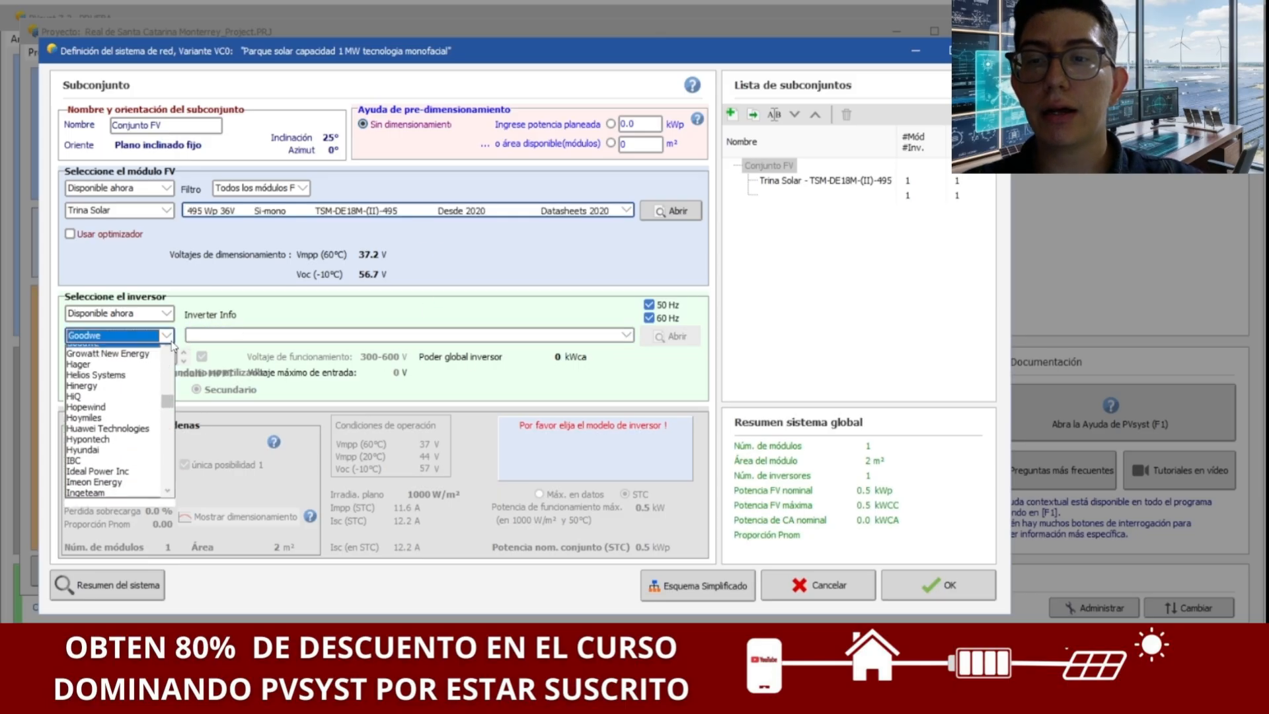
{"action": "left_click", "coordinate": [150, 347]}
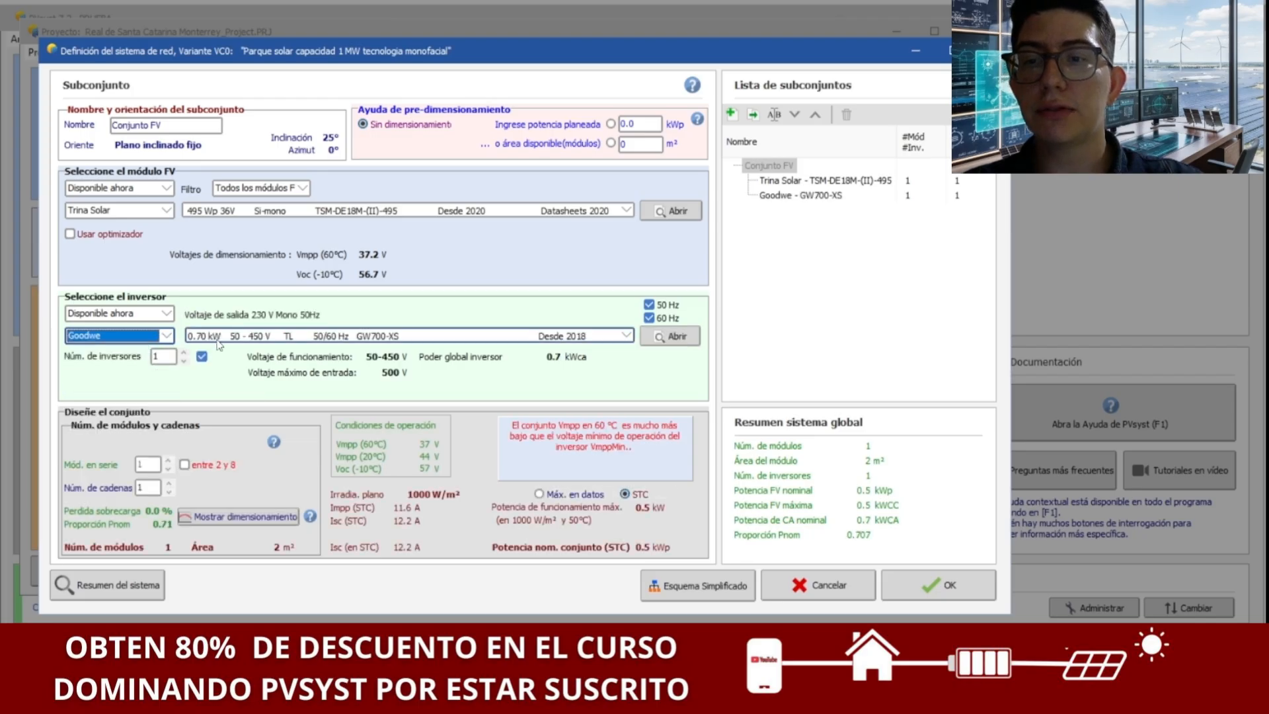
{"action": "left_click", "coordinate": [609, 340]}
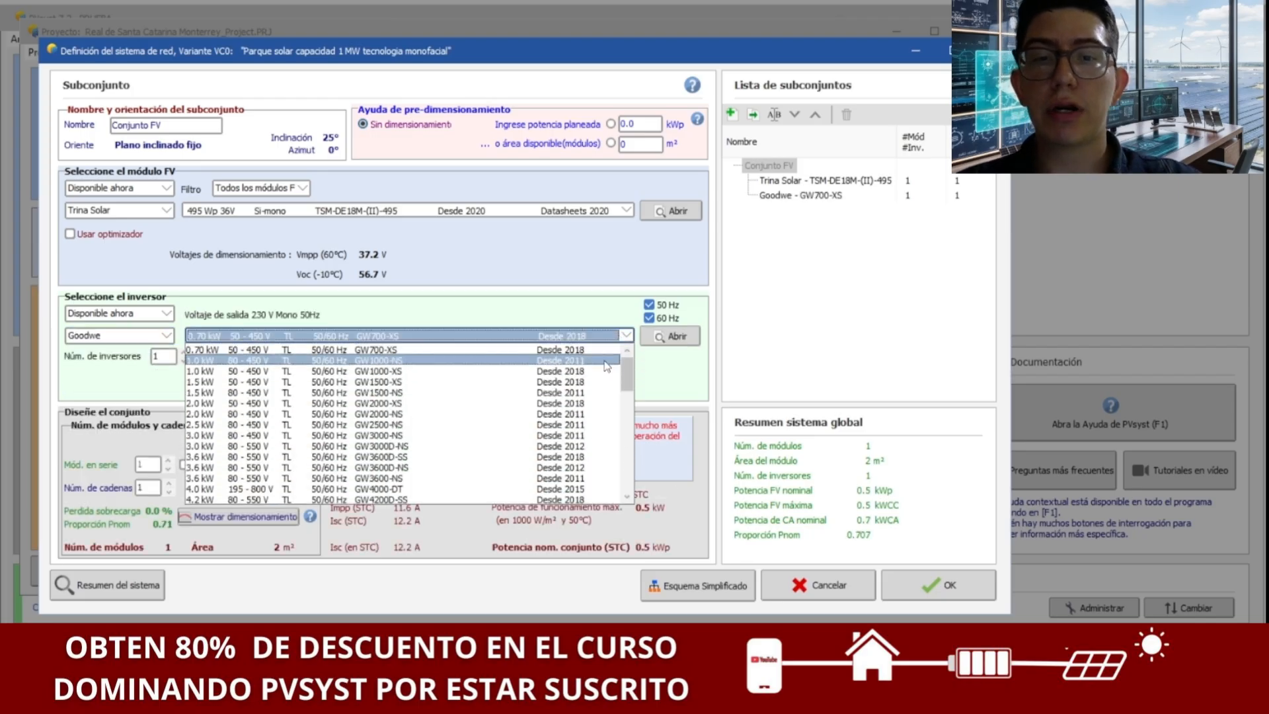
{"action": "left_click_drag", "start_coordinate": [624, 374], "coordinate": [625, 503]}
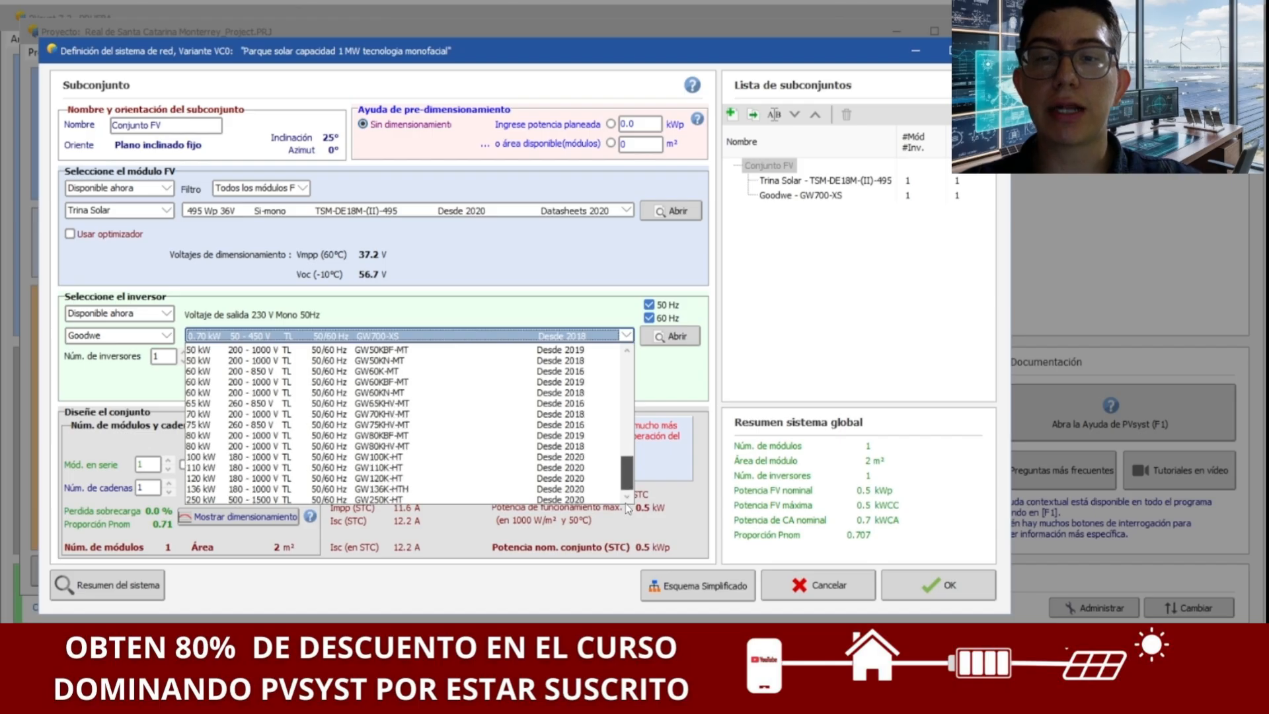
{"action": "left_click", "coordinate": [328, 499]}
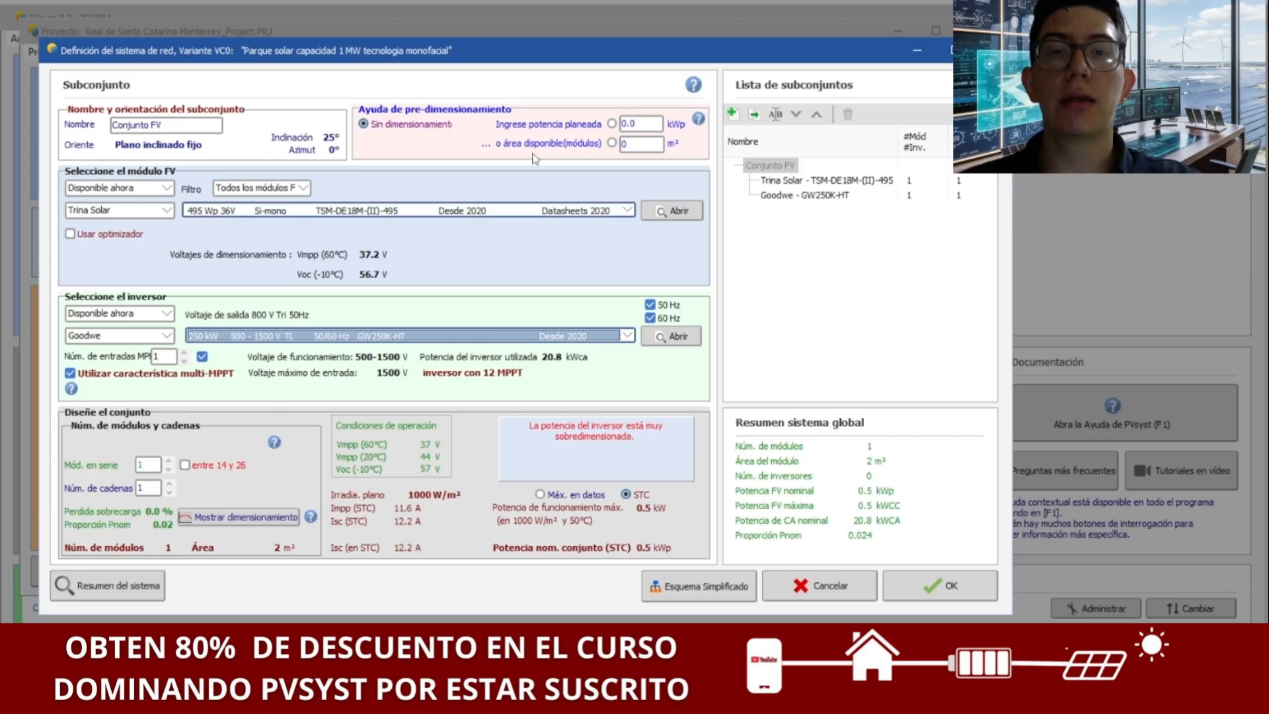
Set the planned power of the subarray's pre-sizing to 1150 kWp.
{"action": "left_click", "coordinate": [633, 123]}
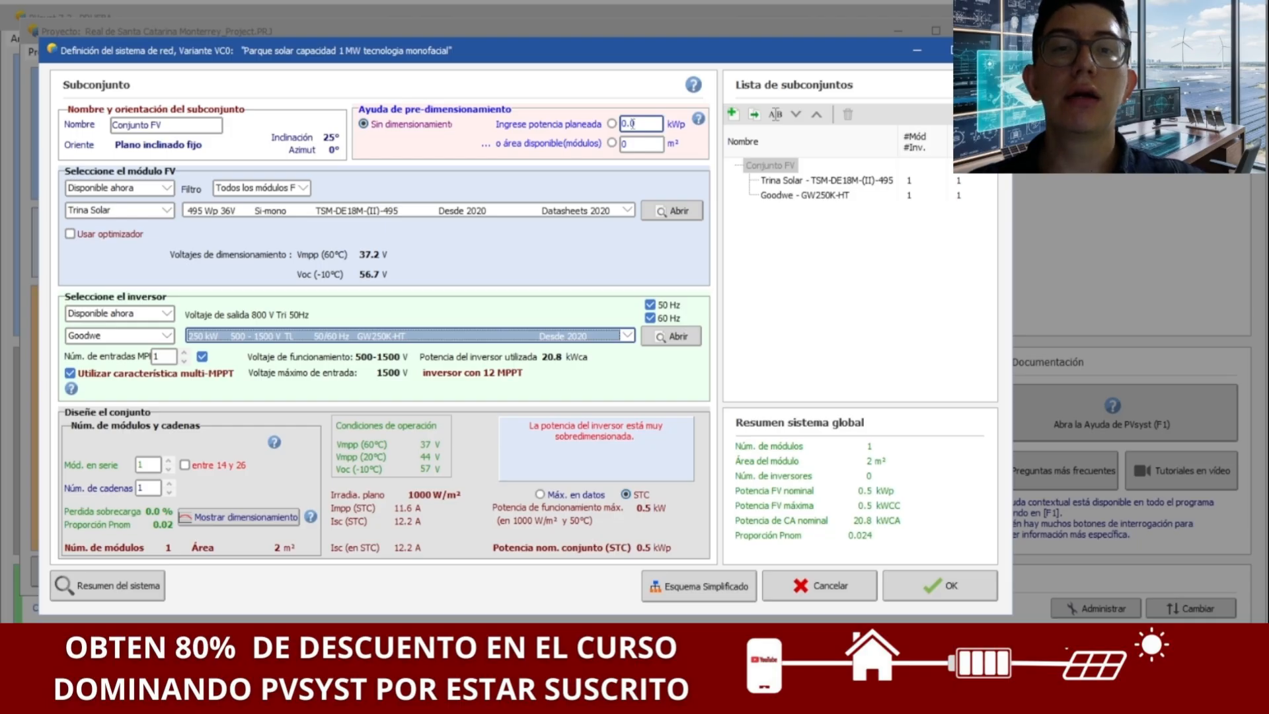
{"action": "left_click_drag", "start_coordinate": [651, 127], "coordinate": [620, 127]}
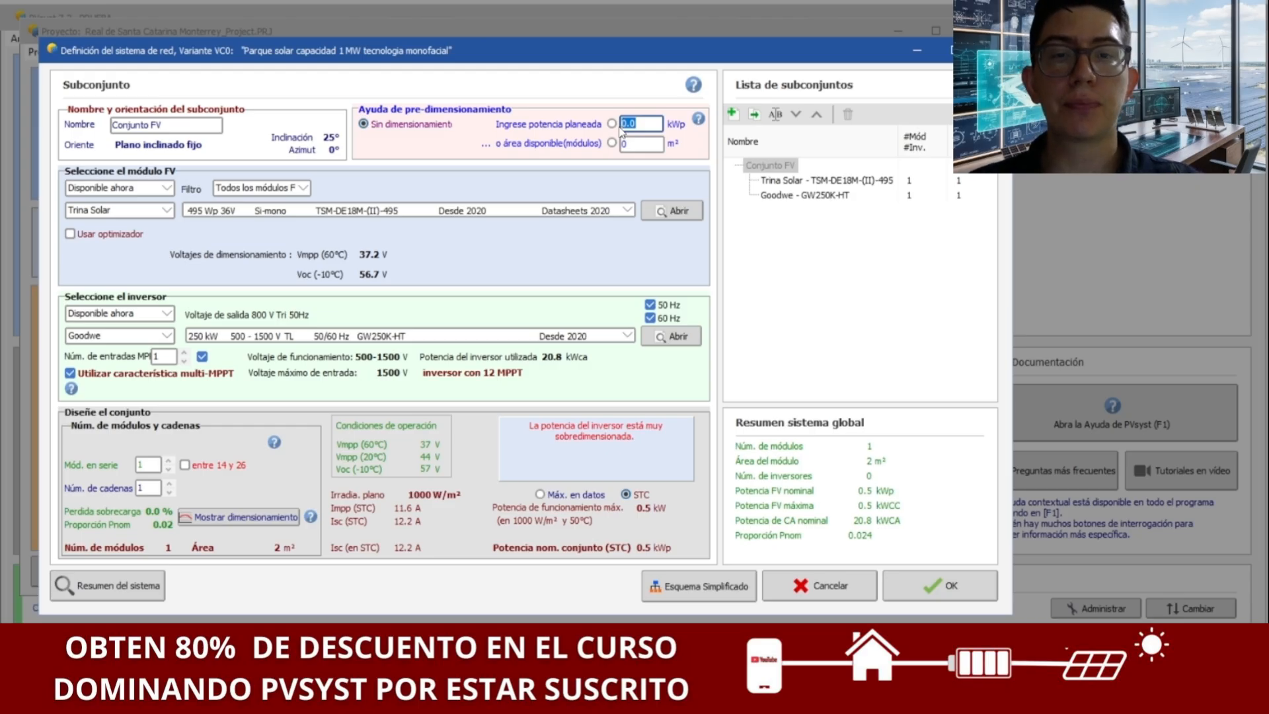
{"action": "type", "text": "1"}
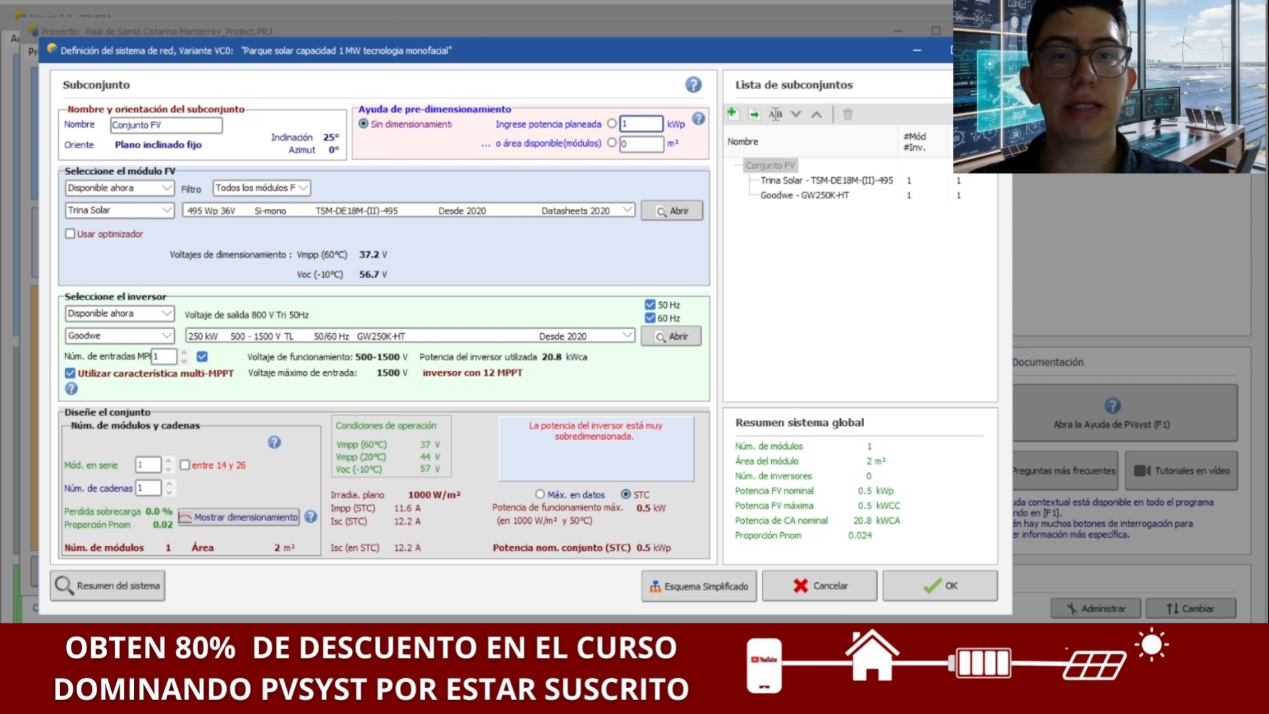
{"action": "type", "text": "150"}
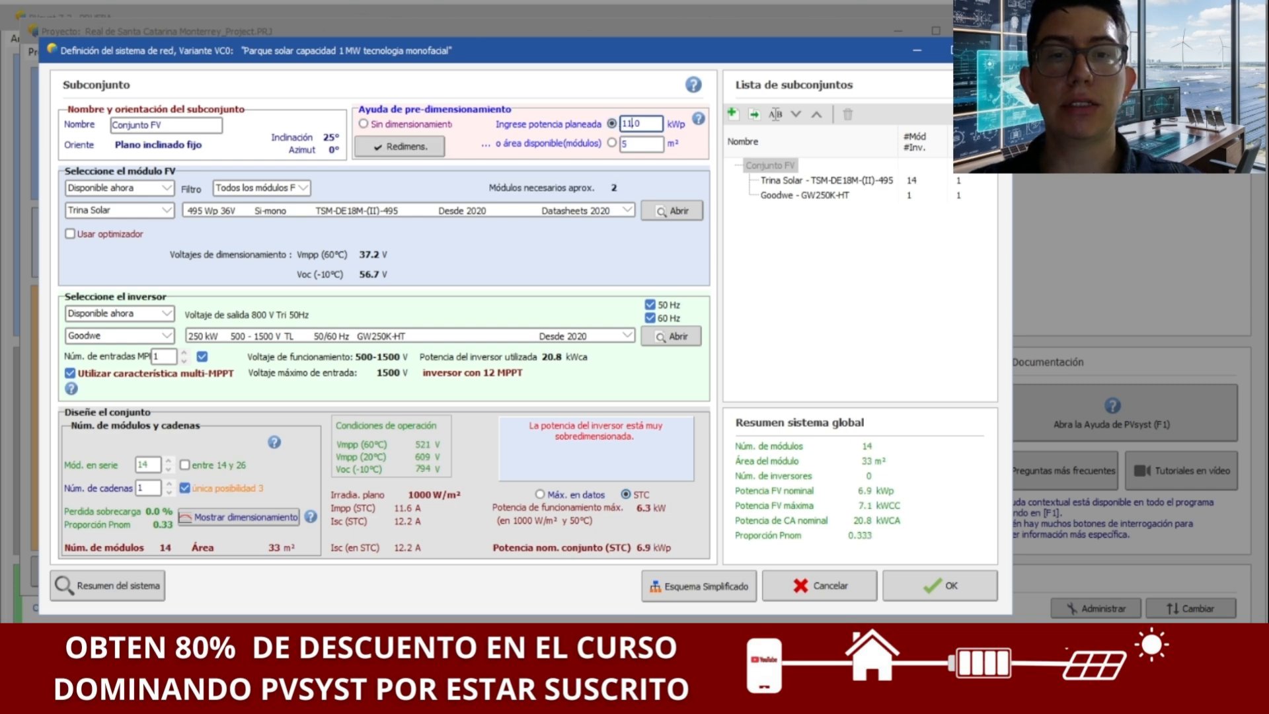
{"action": "left_click", "coordinate": [623, 143]}
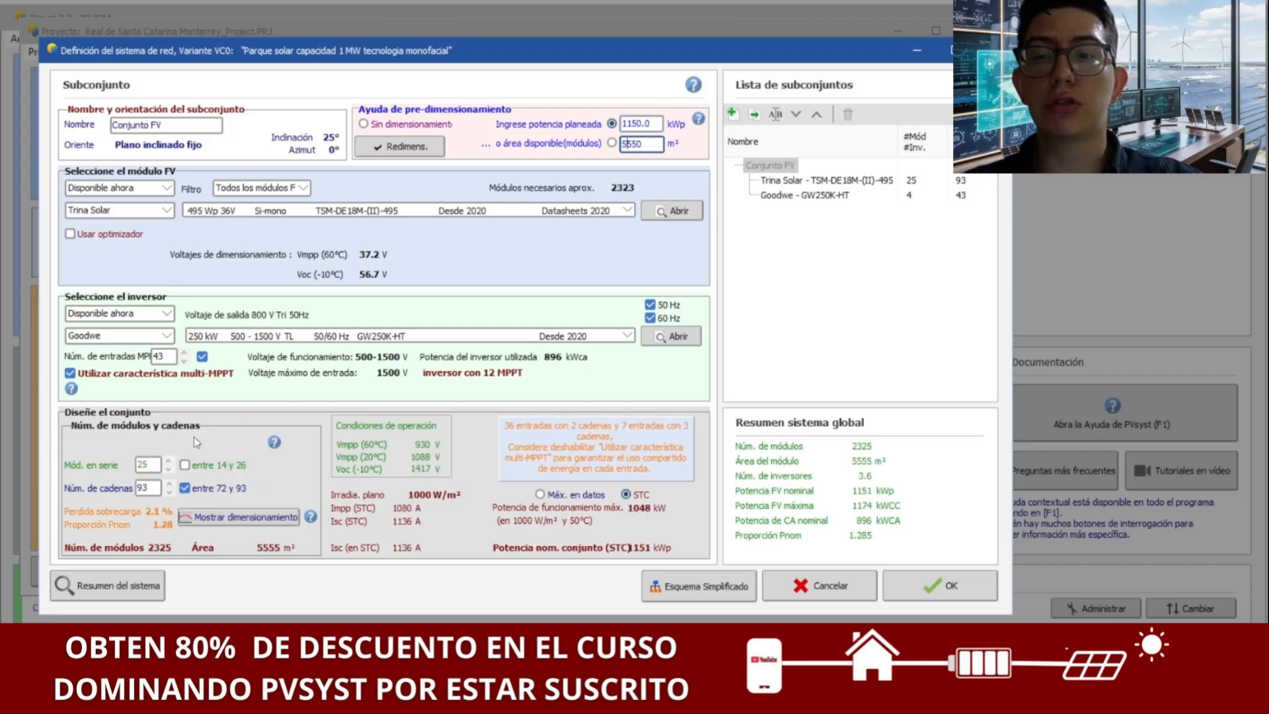
Increase the number of inverter MPPT inputs to 48 for the Goodwe GW250K-HT.
{"action": "left_click", "coordinate": [144, 466]}
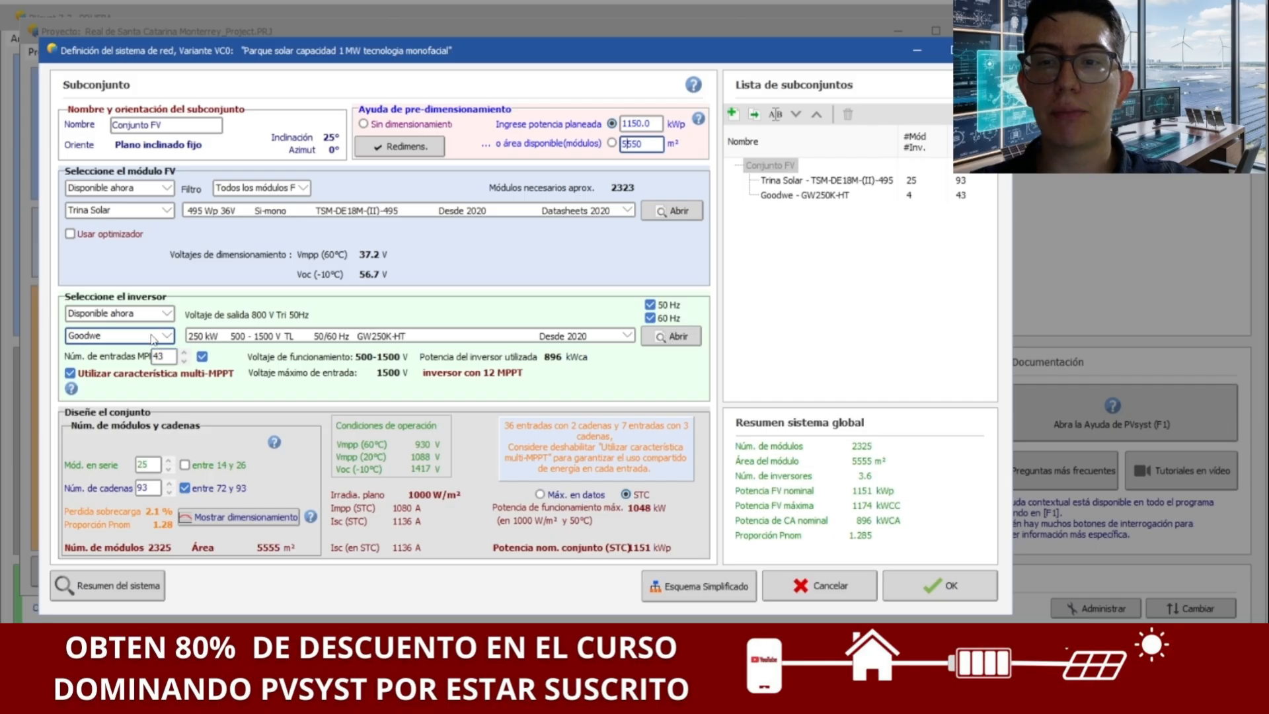
{"action": "mouse_move", "coordinate": [164, 357]}
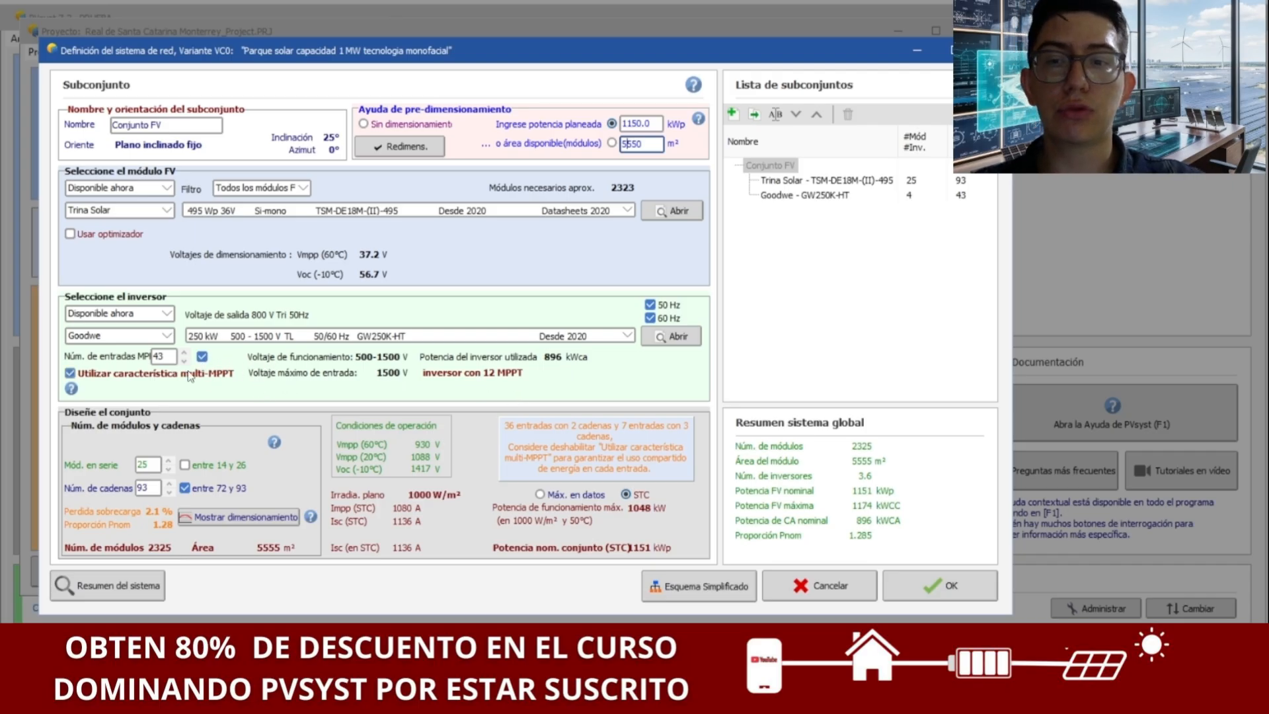
{"action": "mouse_move", "coordinate": [226, 377]}
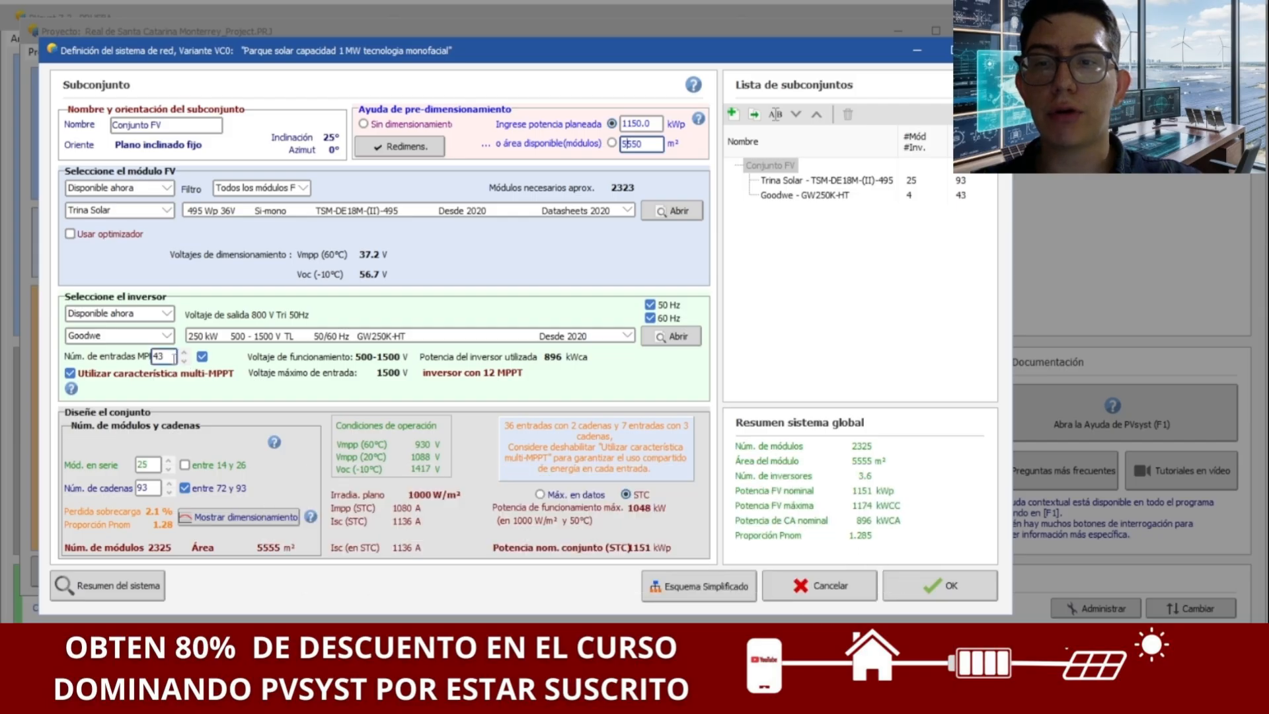
{"action": "left_click", "coordinate": [184, 353]}
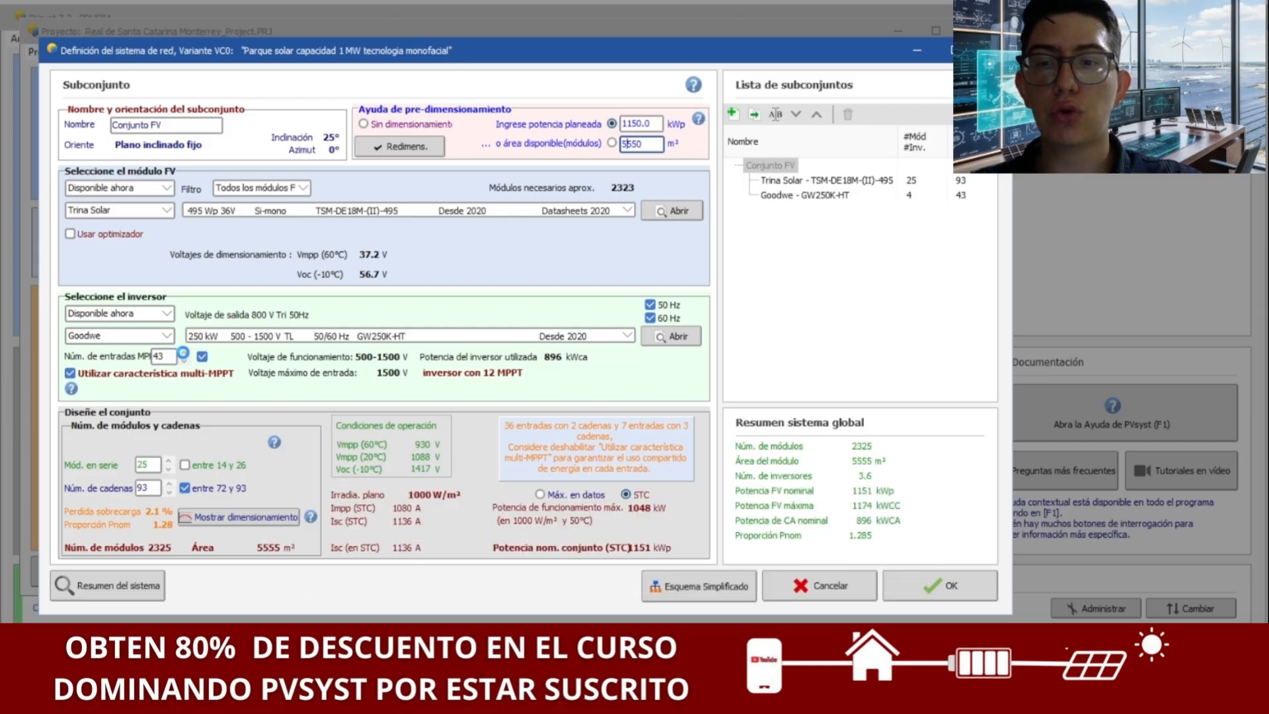
{"action": "left_click", "coordinate": [185, 353]}
{"action": "left_click", "coordinate": [183, 353]}
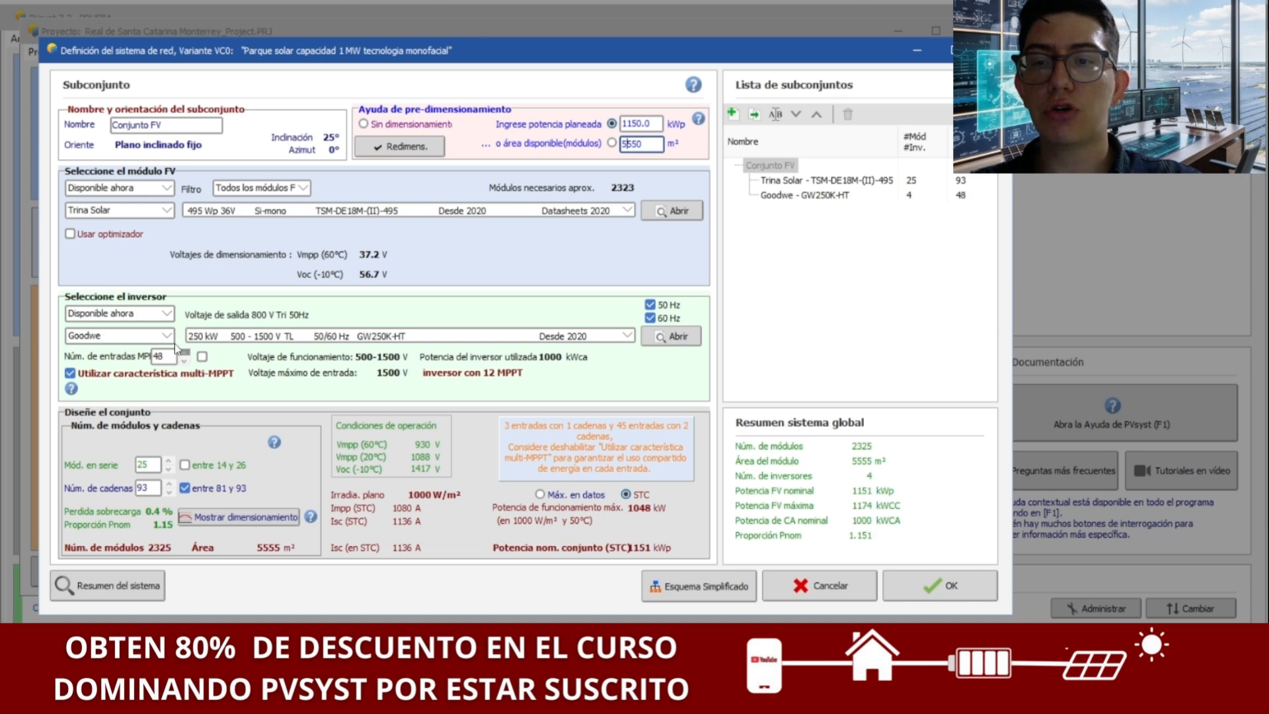
{"action": "left_click", "coordinate": [152, 358]}
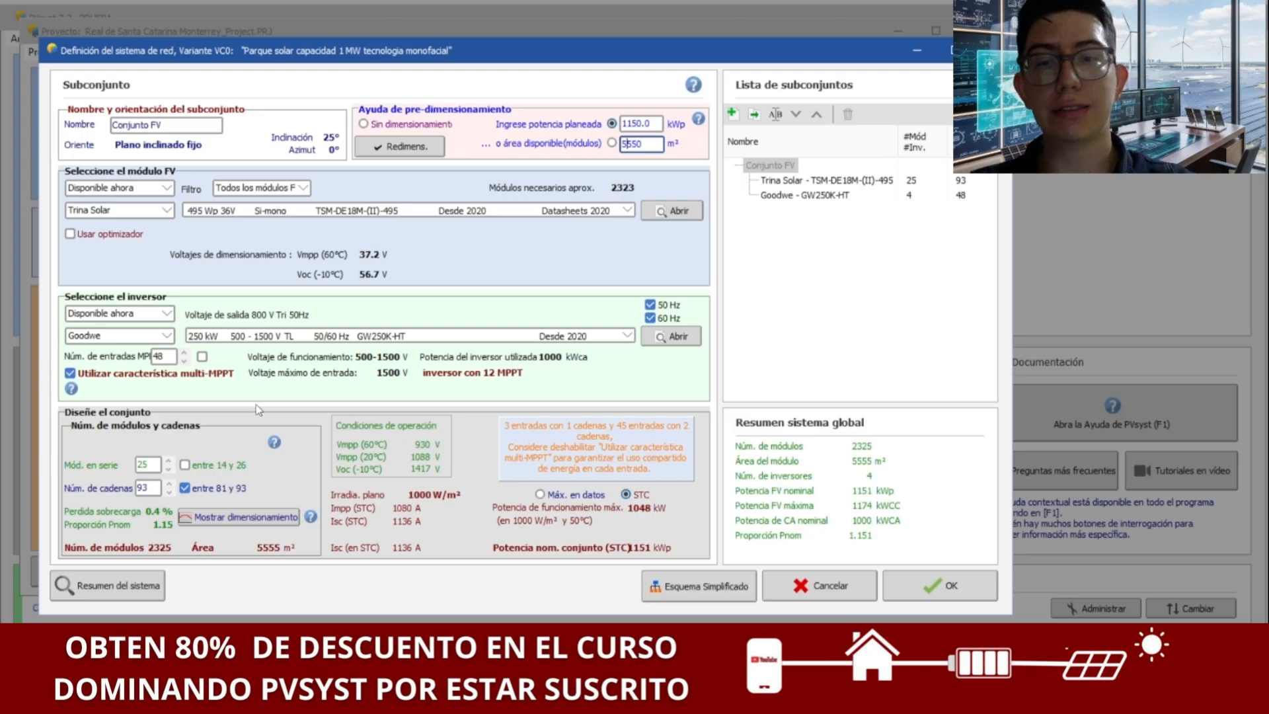
Set the array design to 96 strings with 24 modules in series and accept the system definition.
{"action": "left_click", "coordinate": [168, 485]}
{"action": "left_click", "coordinate": [169, 486]}
{"action": "left_click", "coordinate": [168, 486]}
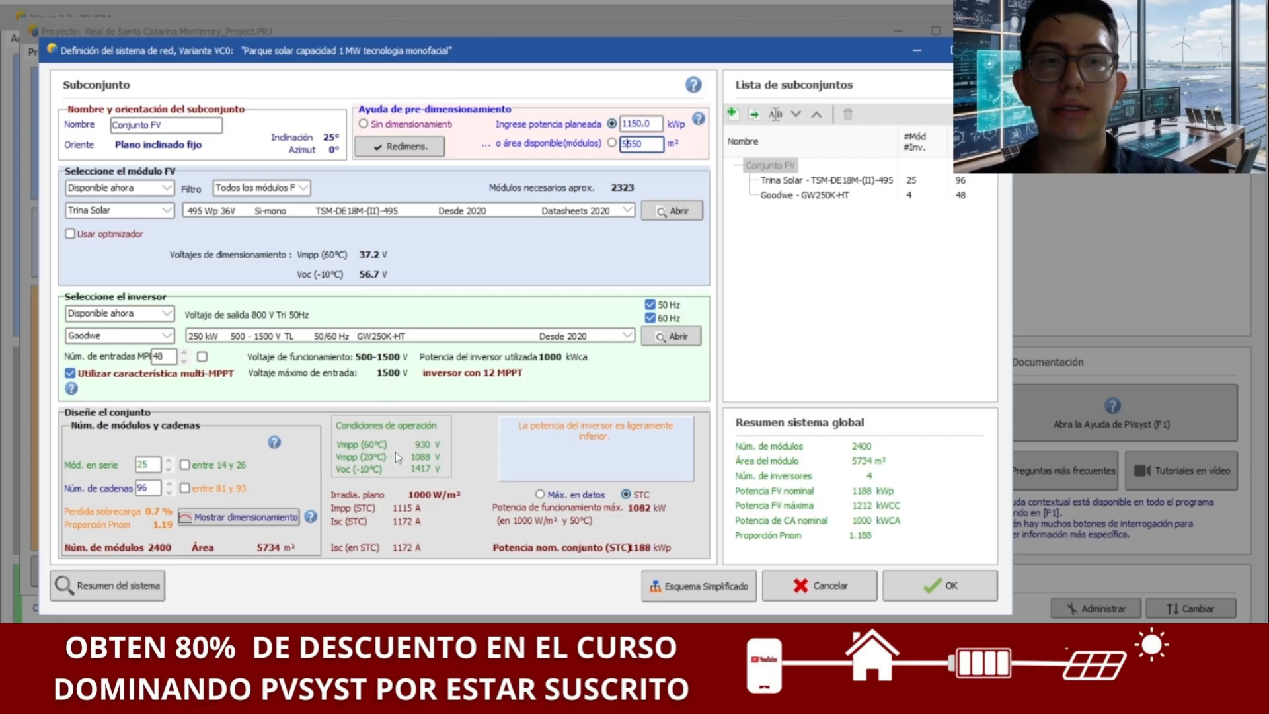
{"action": "left_click", "coordinate": [168, 470]}
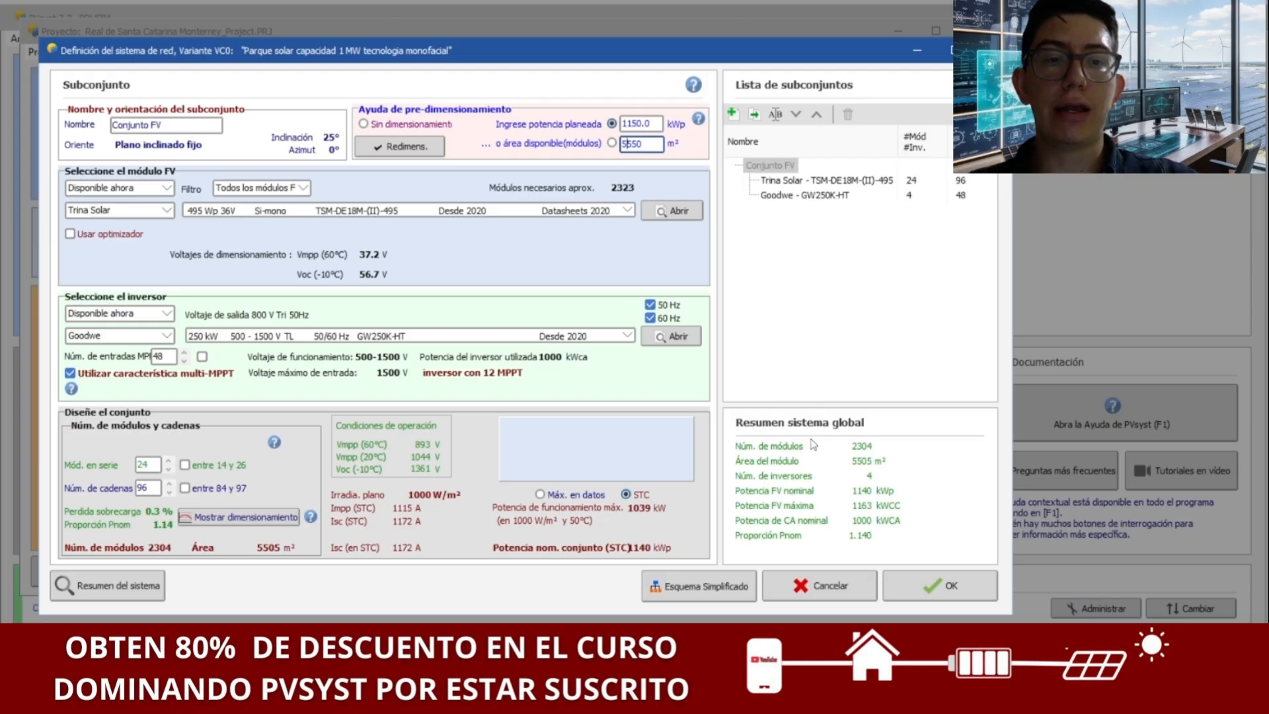
{"action": "left_click", "coordinate": [914, 580]}
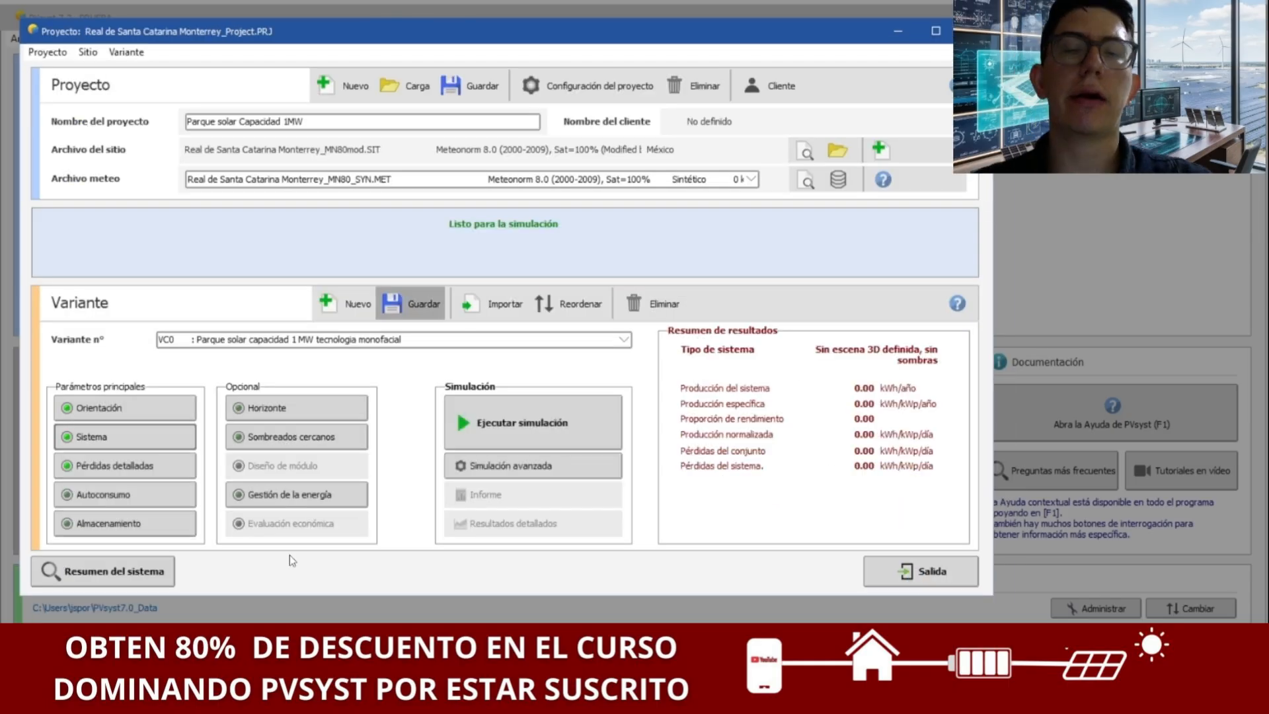
Set the annual soiling loss factor to 3% in the detailed losses and accept them.
{"action": "left_click", "coordinate": [152, 471]}
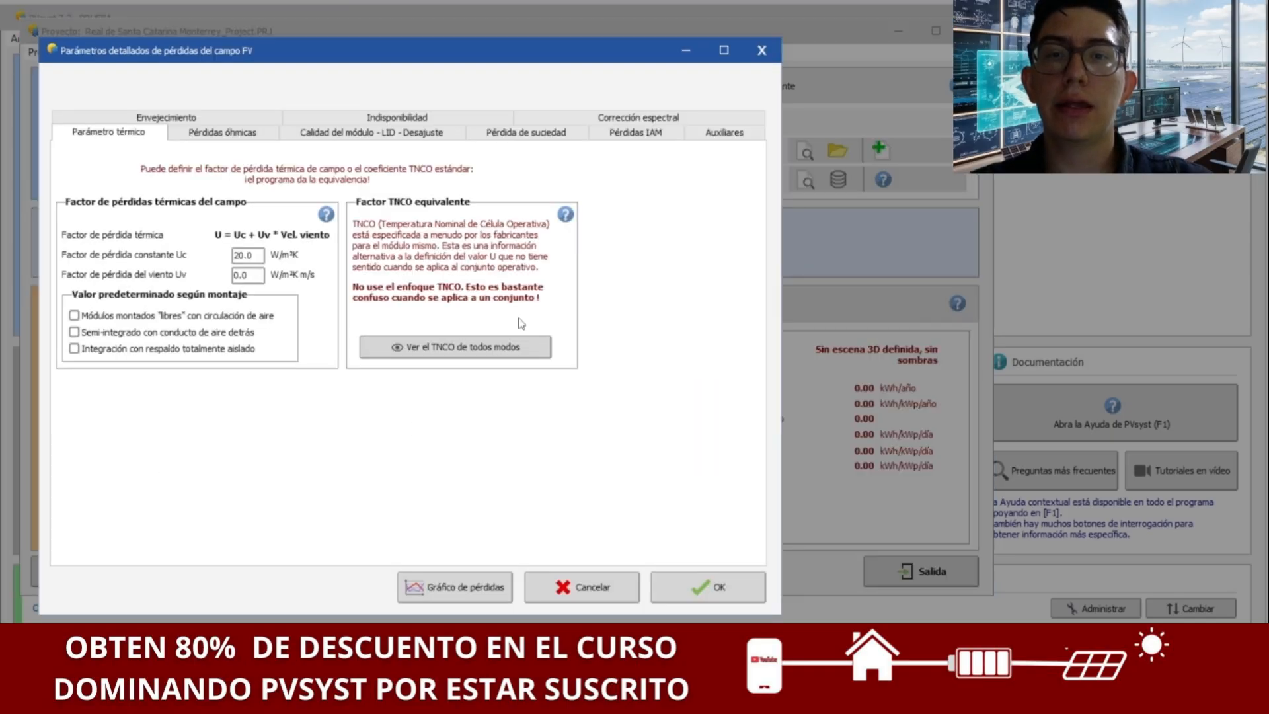
{"action": "left_click", "coordinate": [534, 135]}
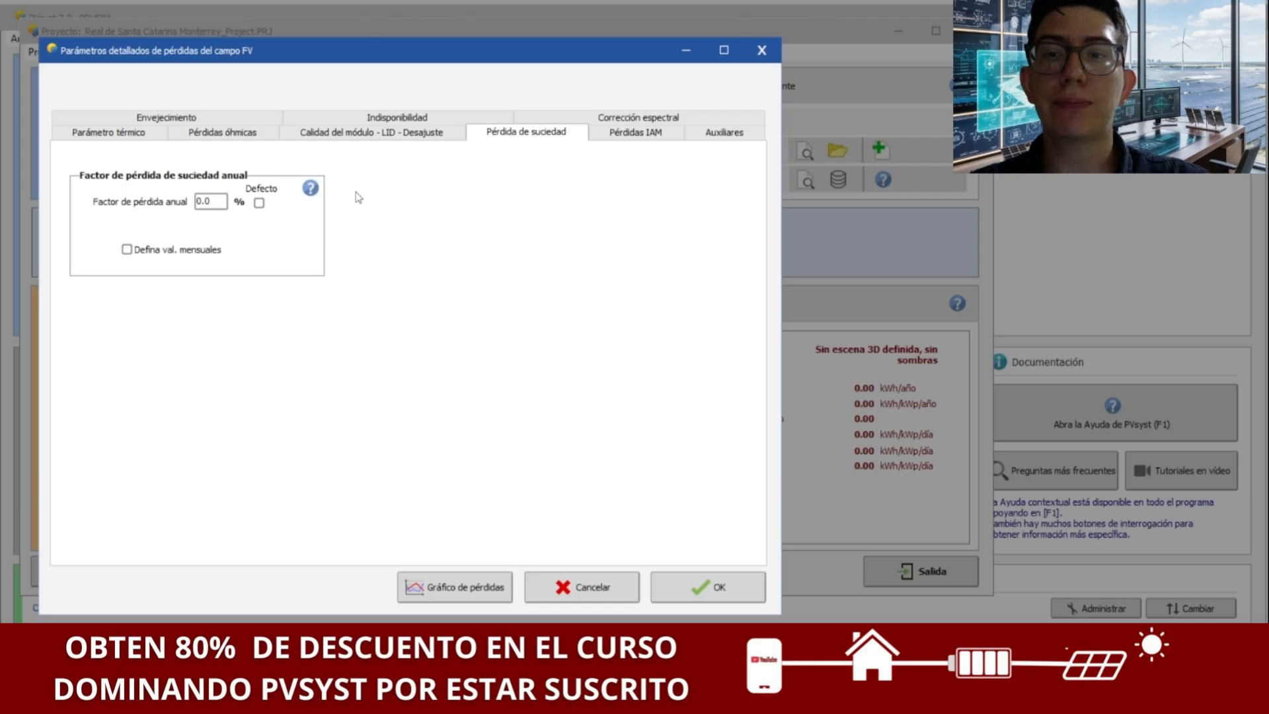
{"action": "double_click", "coordinate": [205, 201]}
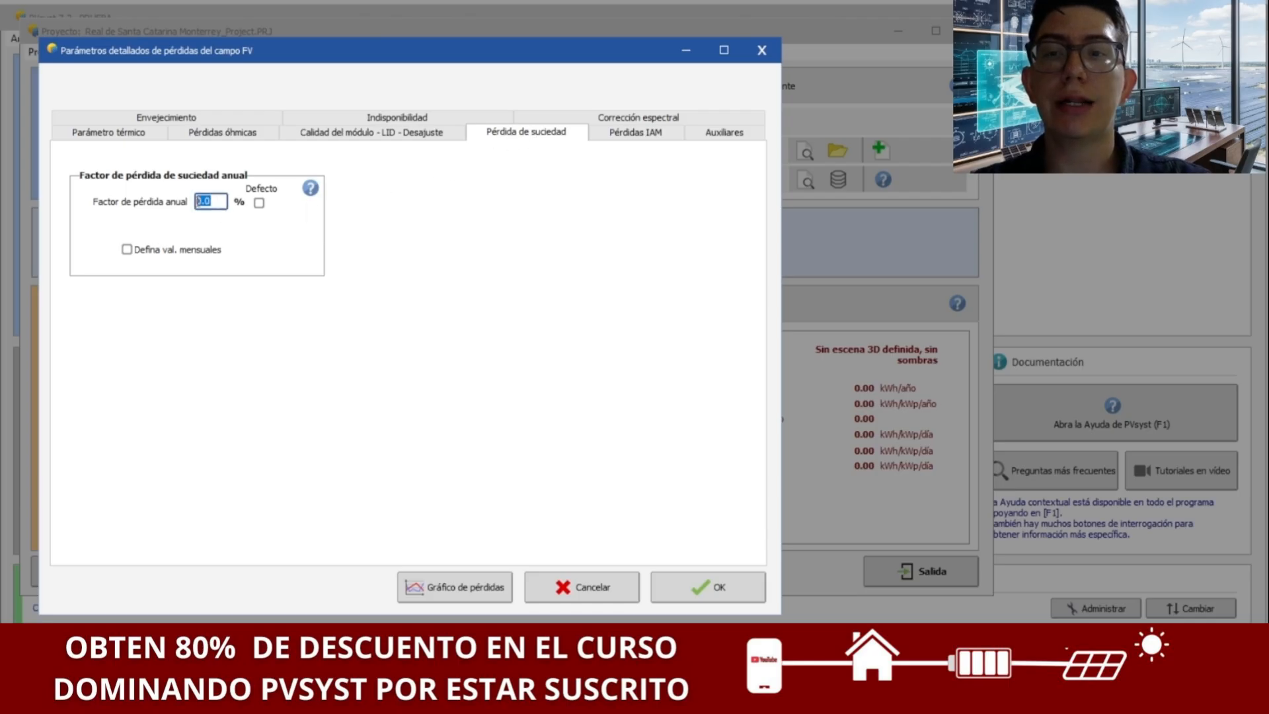
{"action": "type", "text": "3"}
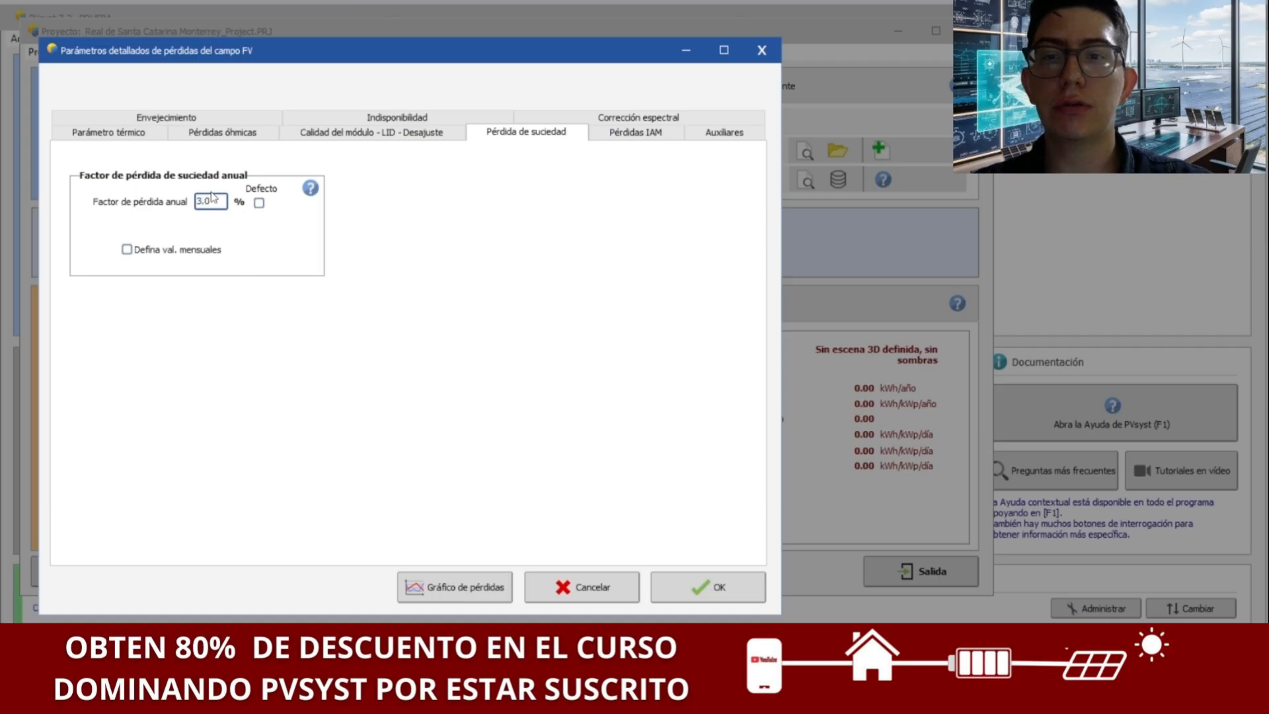
{"action": "left_click", "coordinate": [672, 584]}
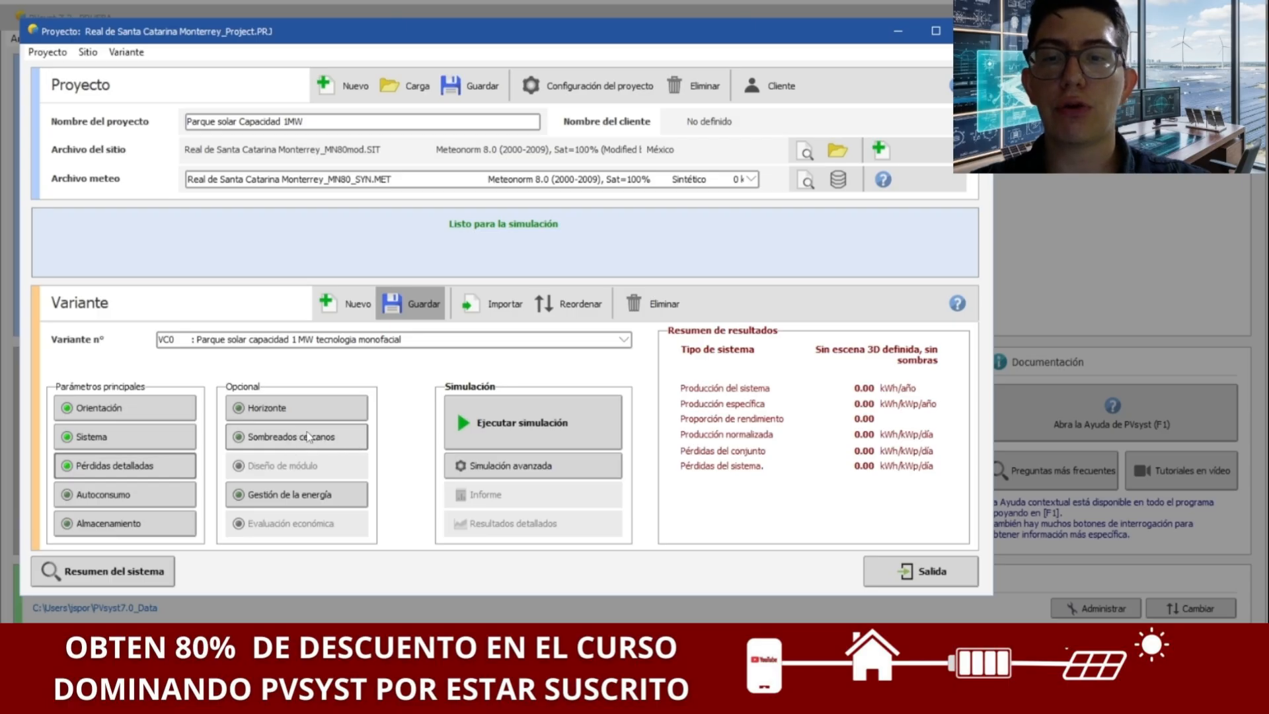
Open the 3D construction scene of the near shadings and create an array of tables (Conjunto de tablas).
{"action": "left_click", "coordinate": [307, 436]}
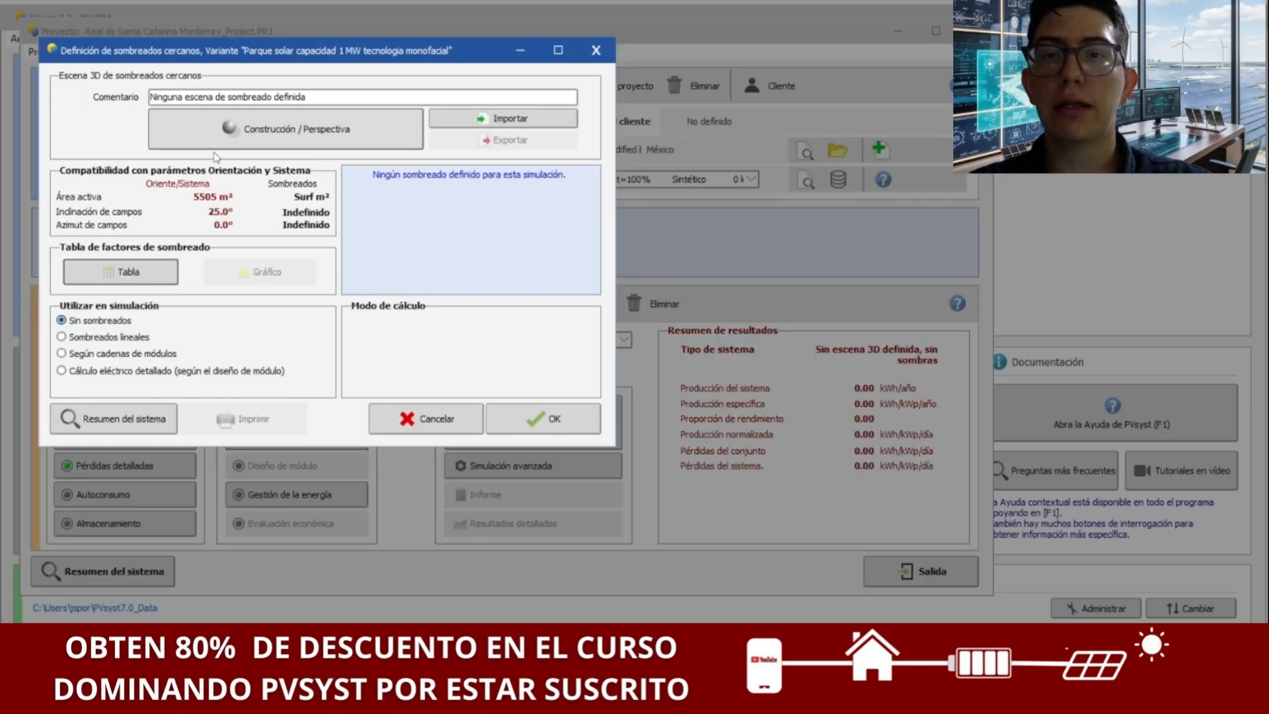
{"action": "left_click", "coordinate": [335, 131]}
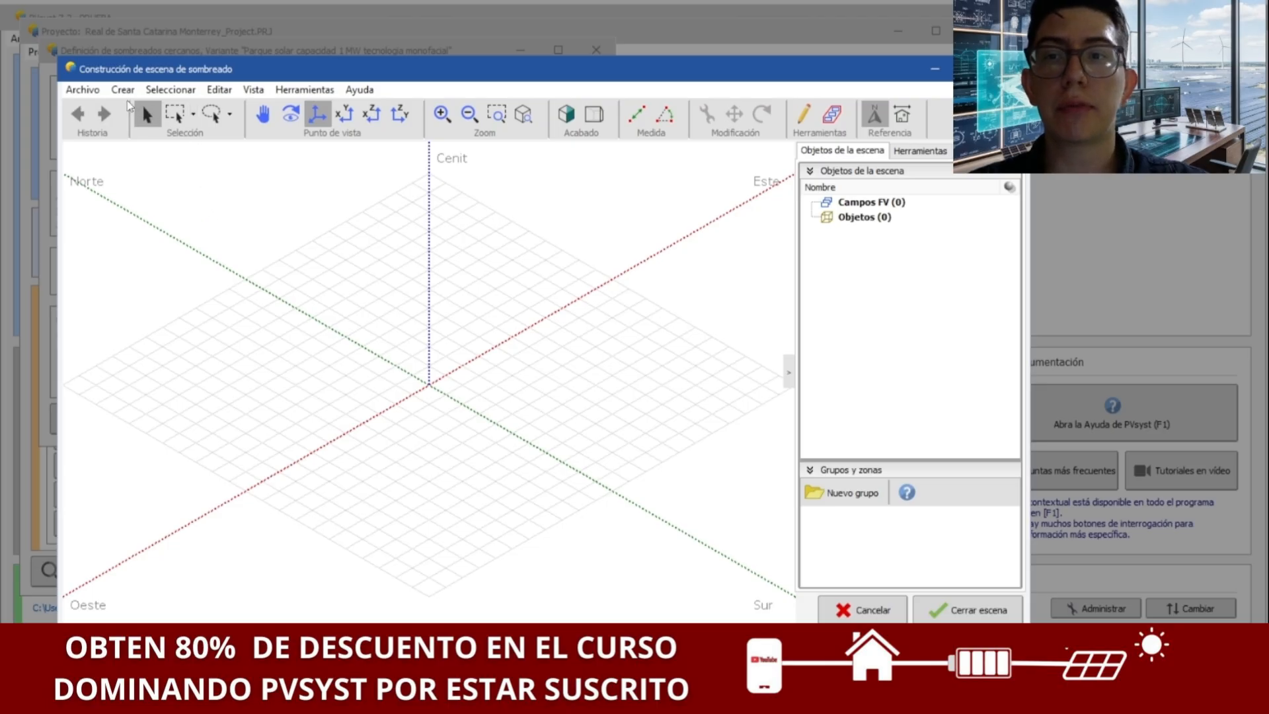
{"action": "left_click", "coordinate": [123, 90]}
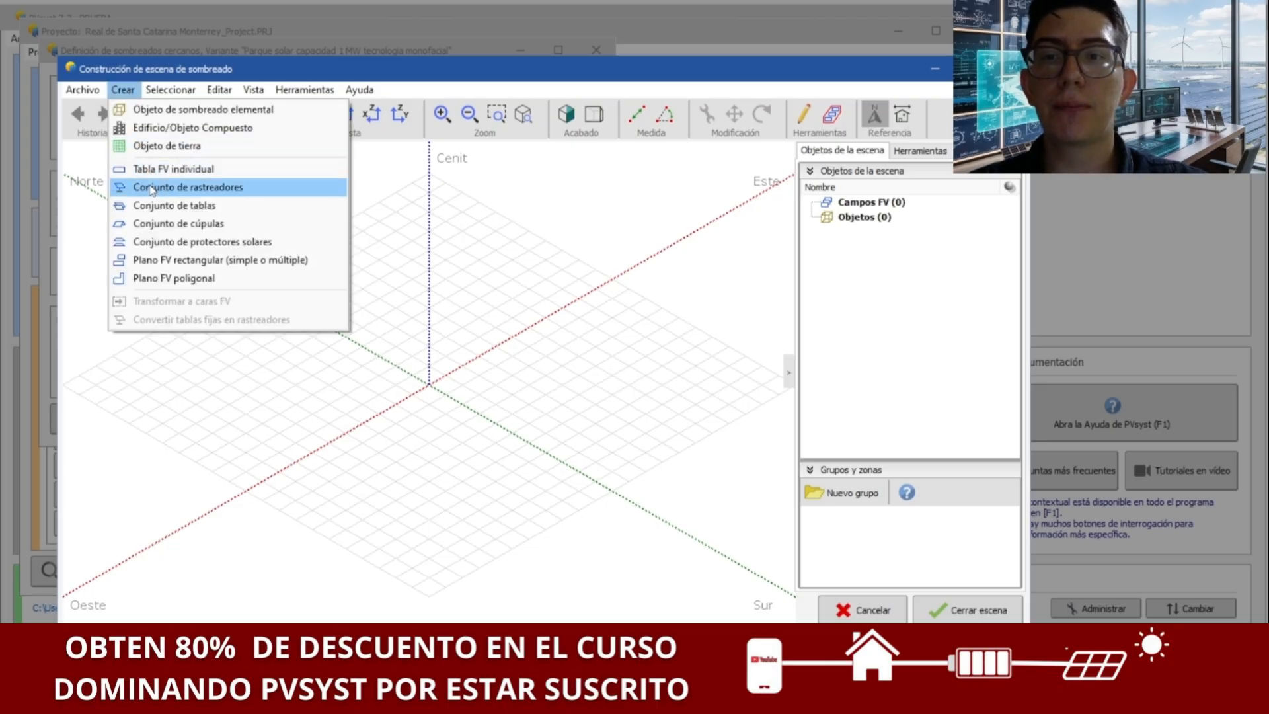
{"action": "left_click", "coordinate": [194, 210]}
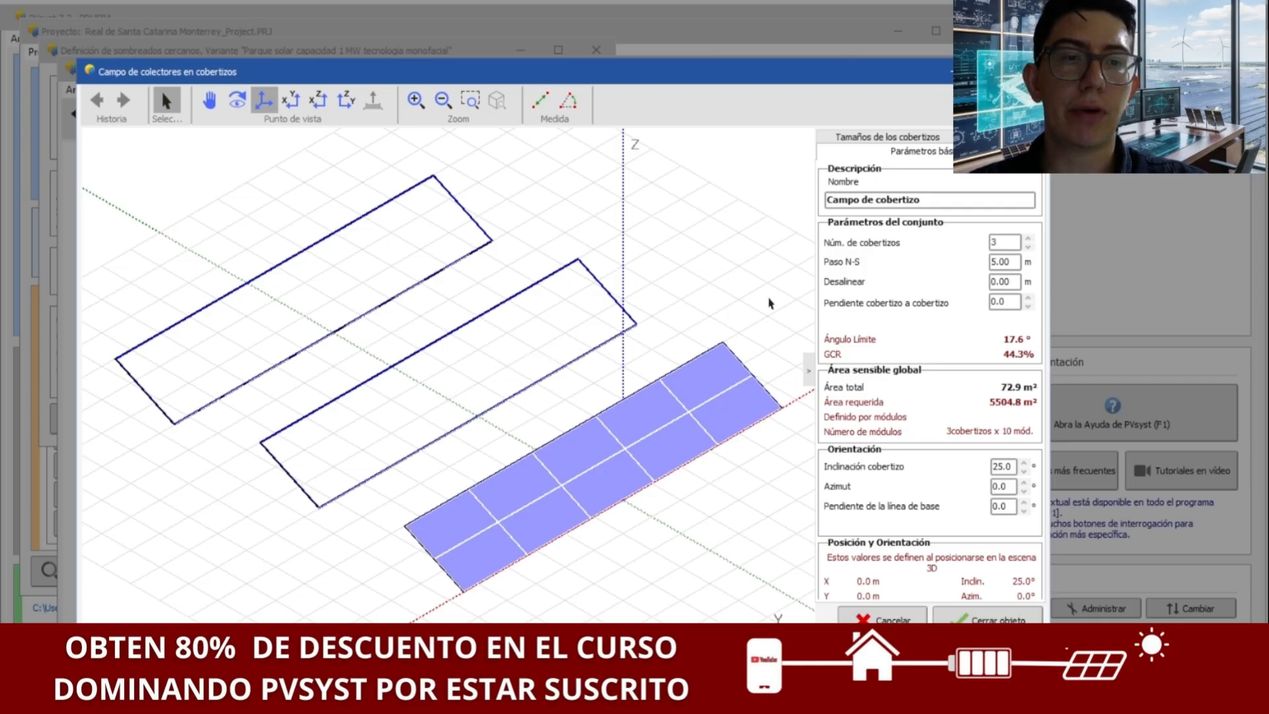
Set the number of sheds in the table array to 4.
{"action": "left_click", "coordinate": [1003, 241]}
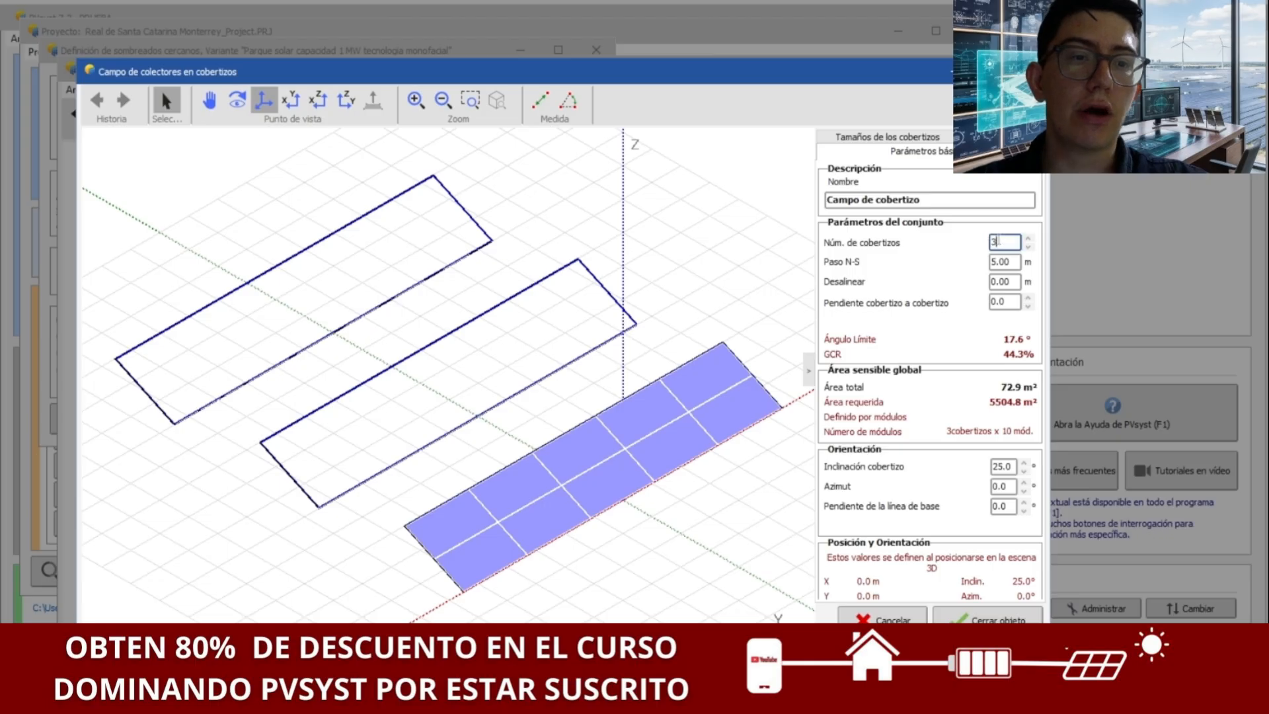
{"action": "left_click_drag", "start_coordinate": [999, 242], "coordinate": [982, 244]}
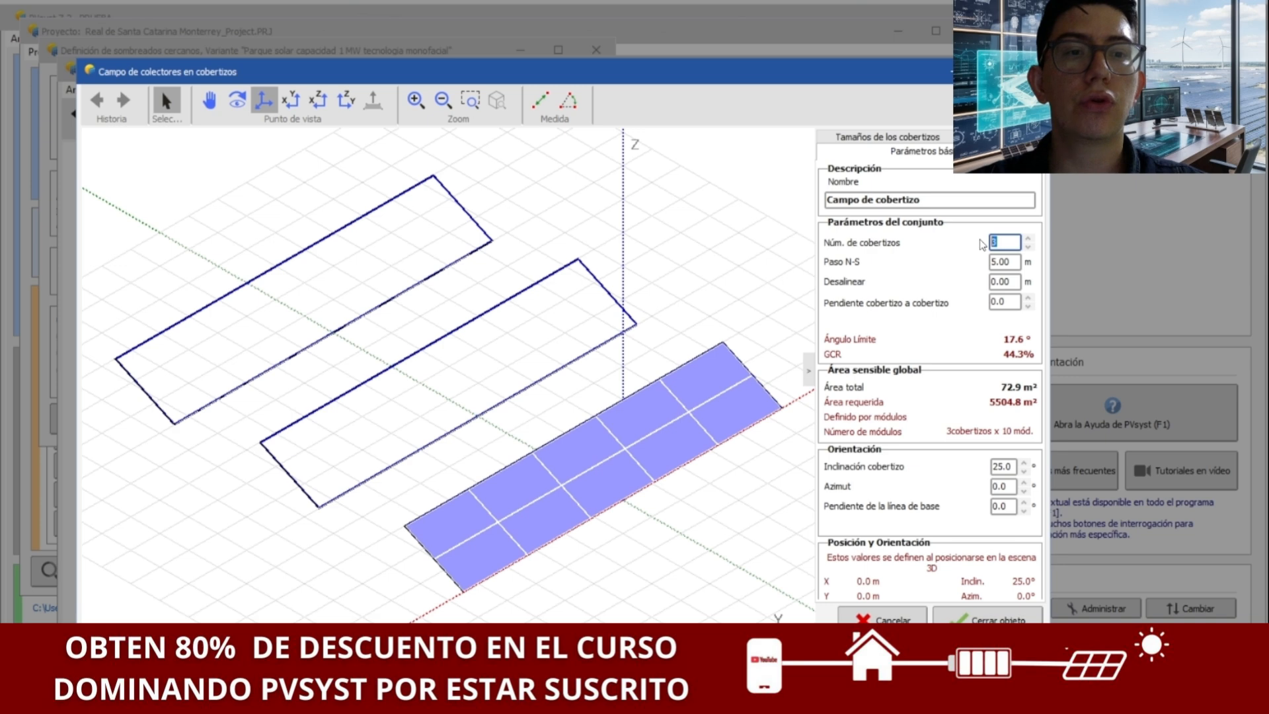
{"action": "type", "text": "4"}
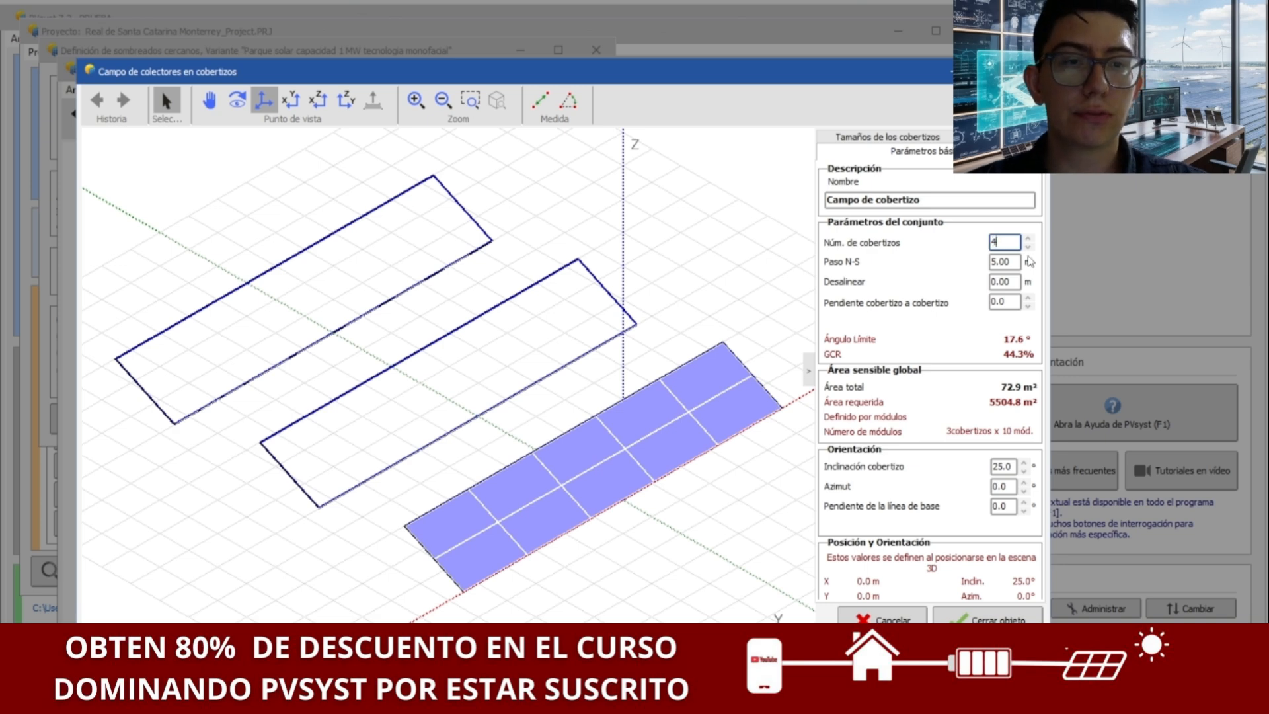
{"action": "left_click", "coordinate": [1000, 262]}
{"action": "left_click", "coordinate": [1001, 281]}
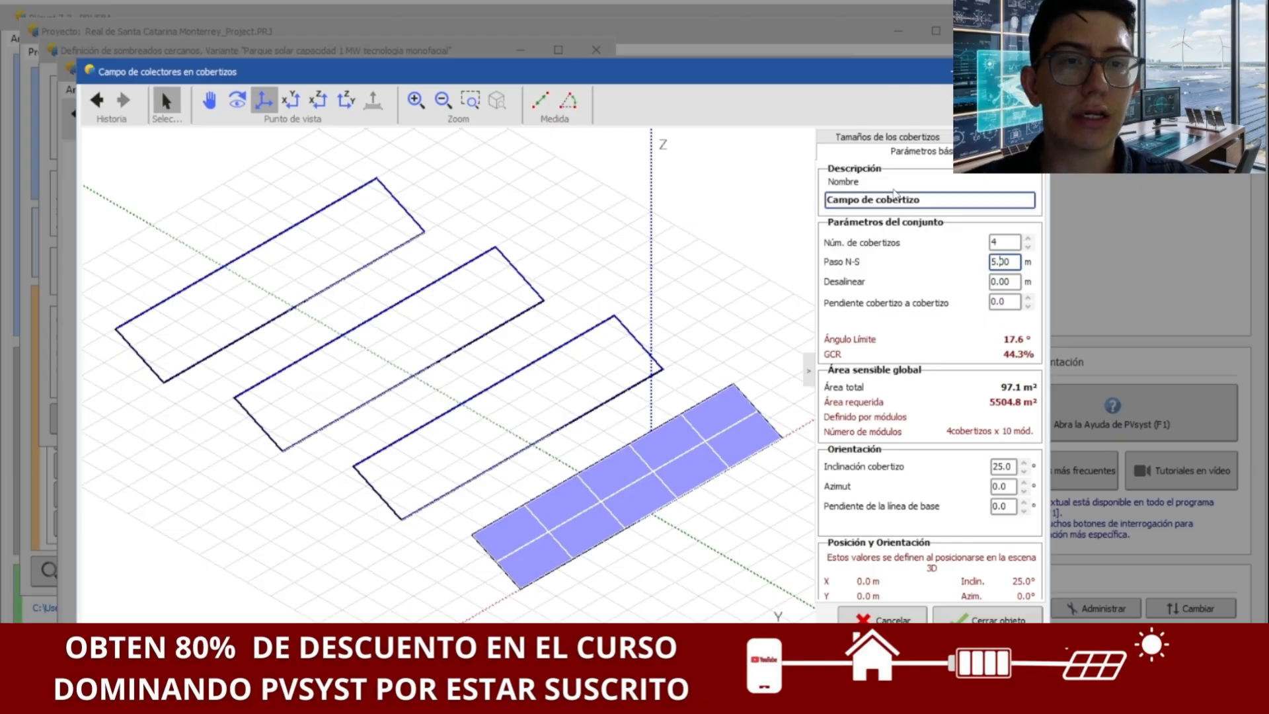
Size each shed by modules, with 2 modules in height and 288 in length.
{"action": "left_click", "coordinate": [898, 141]}
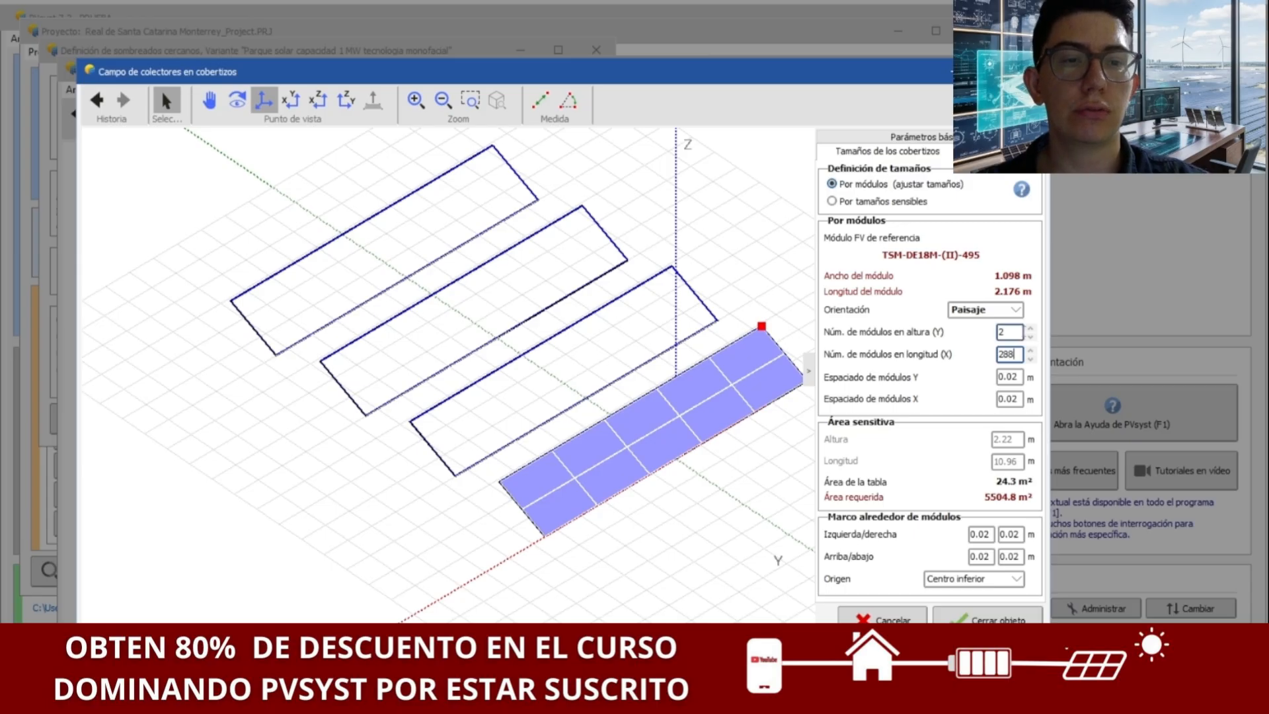
{"action": "left_click", "coordinate": [1010, 332]}
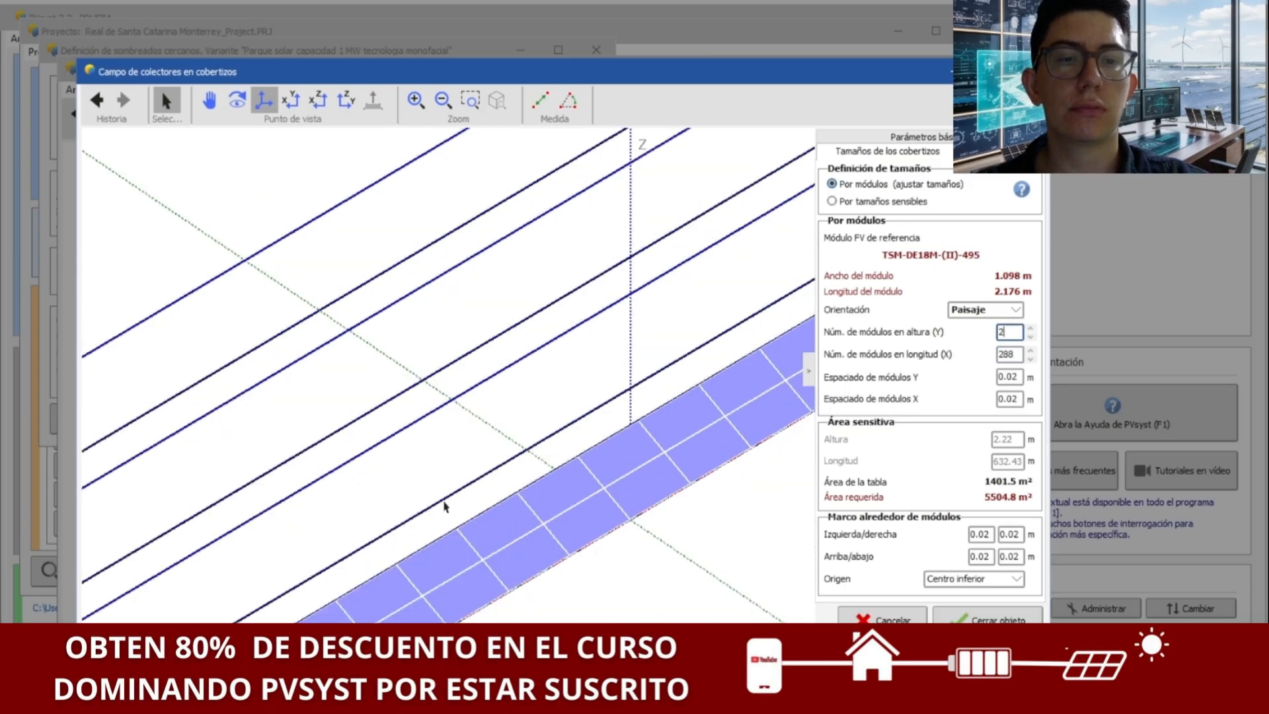
{"action": "scroll", "coordinate": [444, 509], "scroll_direction": "down", "scroll_amount": 5}
{"action": "scroll", "coordinate": [445, 508], "scroll_direction": "down", "scroll_amount": 1}
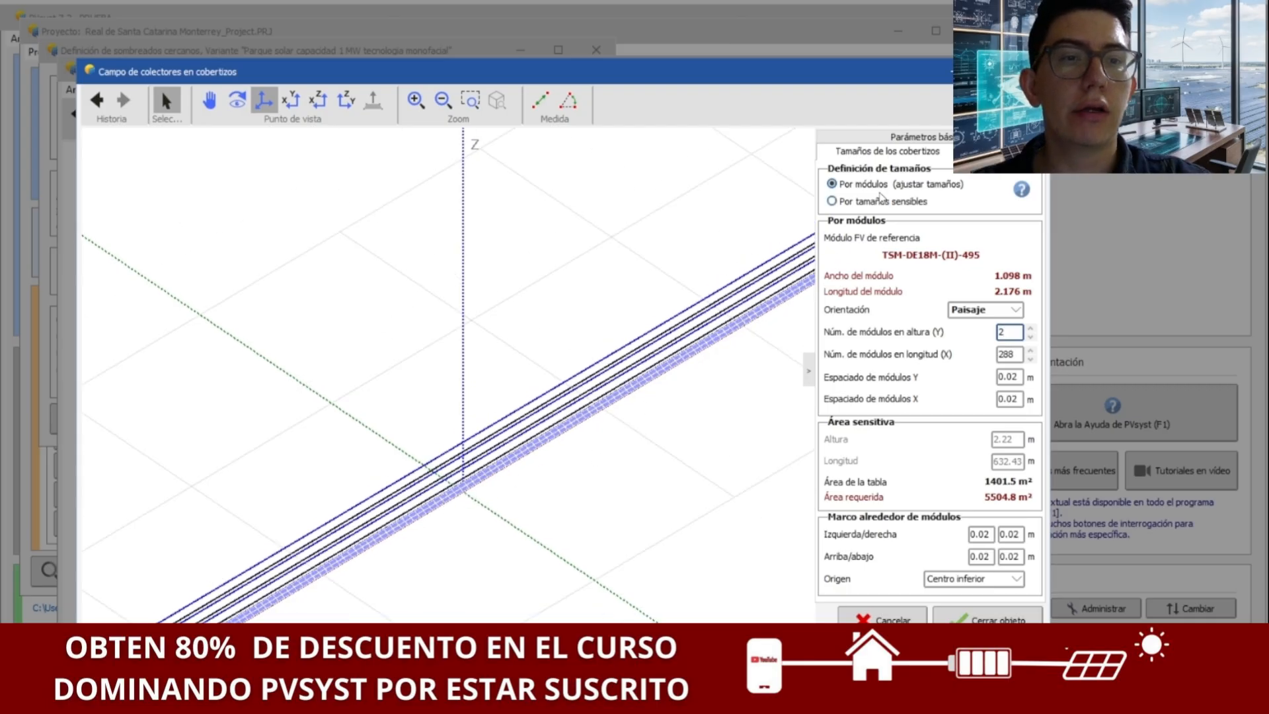
Set the N-S pitch between the sheds to 6 m and close the object to place it in the scene.
{"action": "left_click", "coordinate": [922, 137]}
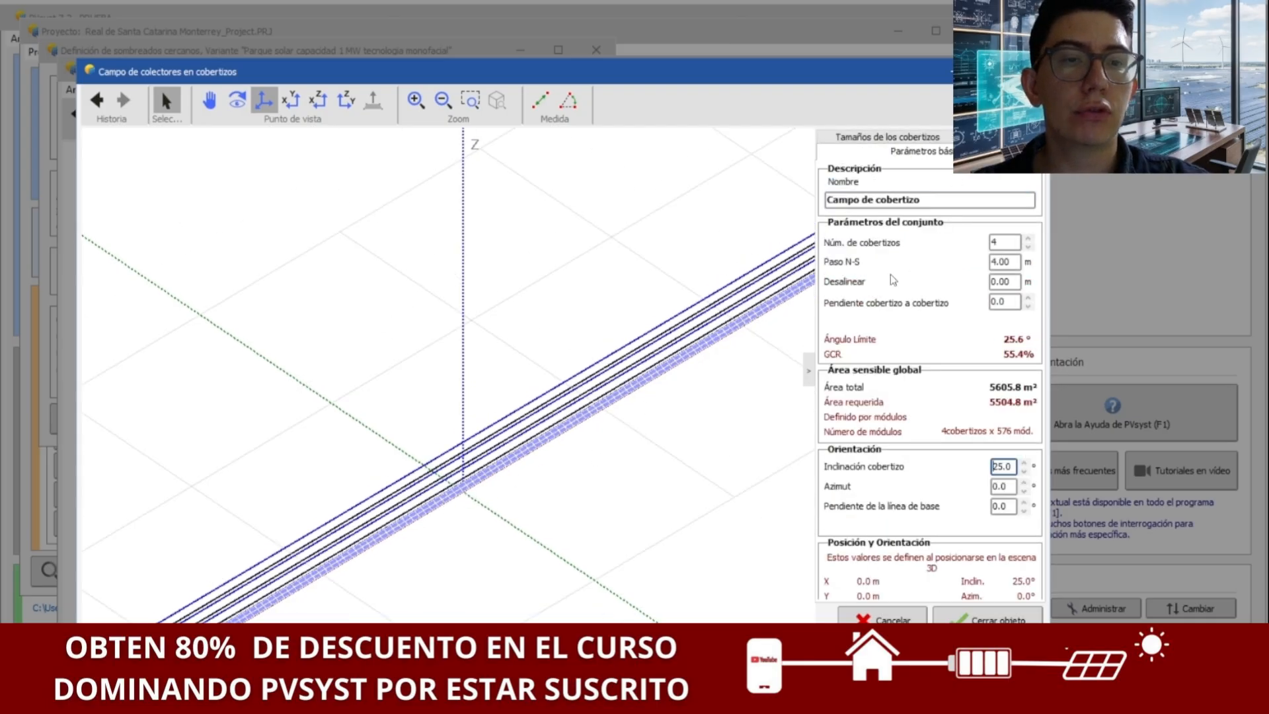
{"action": "left_click_drag", "start_coordinate": [1012, 261], "coordinate": [991, 267]}
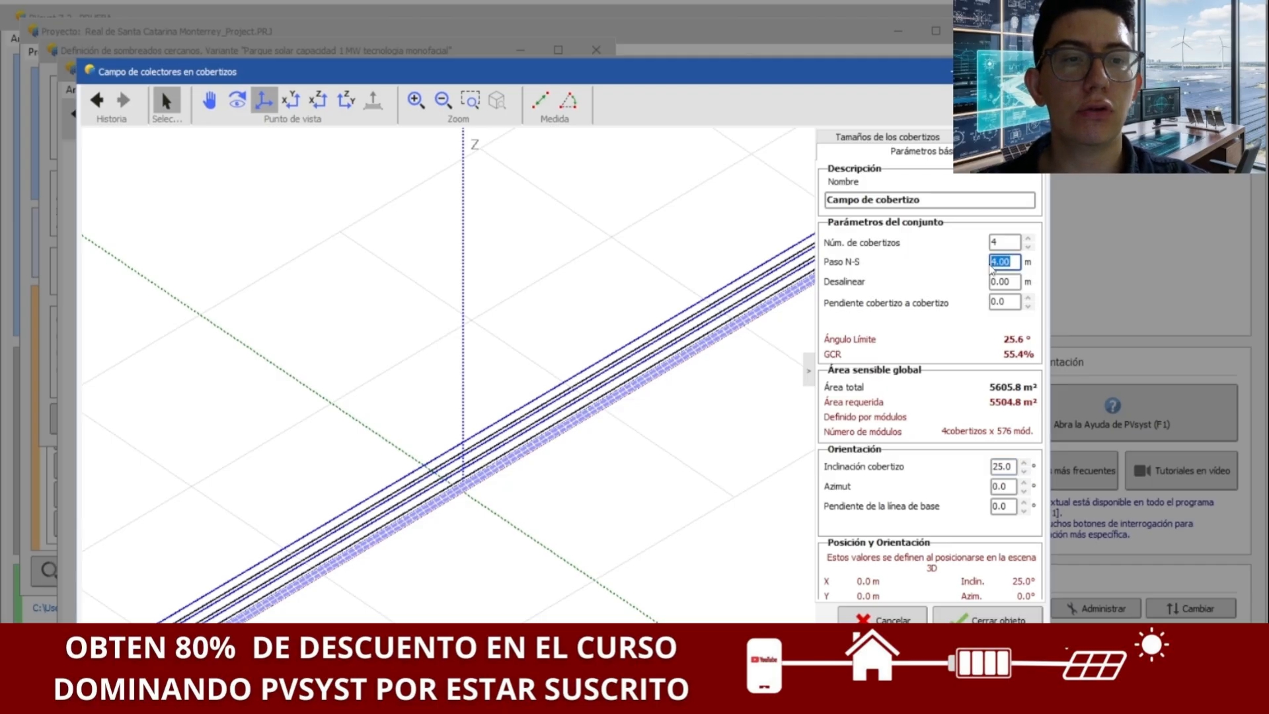
{"action": "type", "text": "6"}
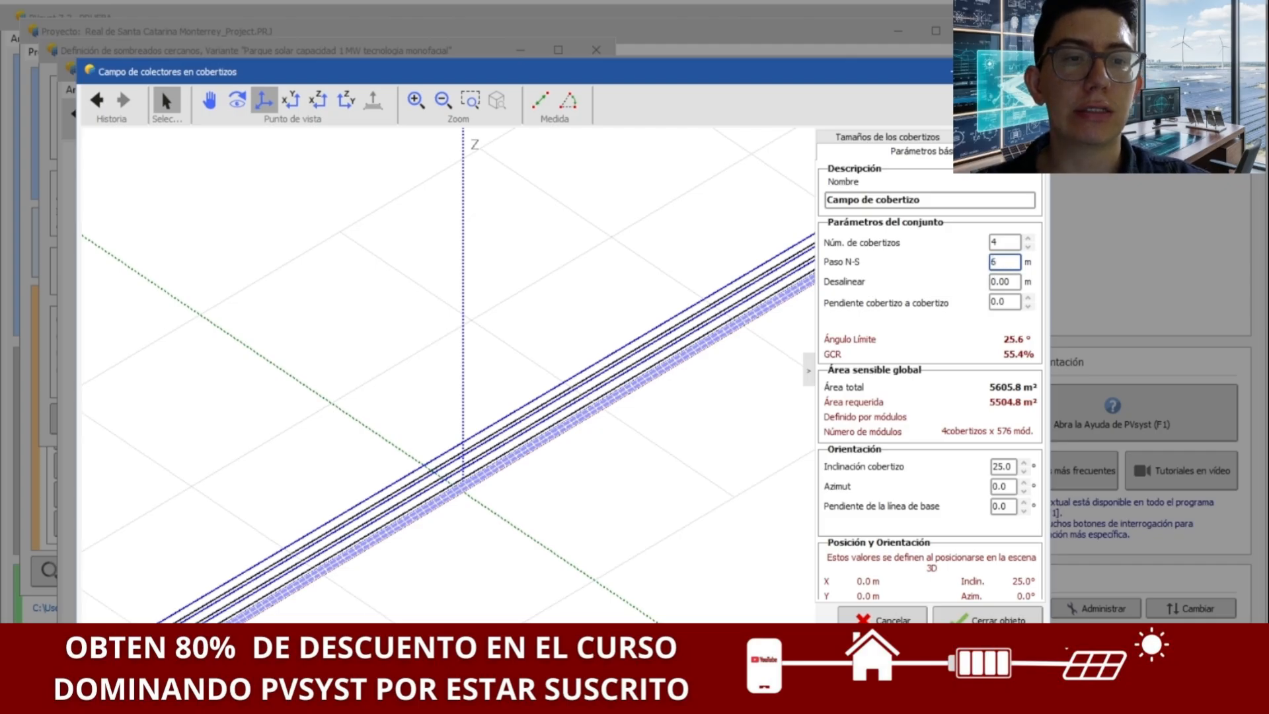
{"action": "left_click", "coordinate": [1003, 282]}
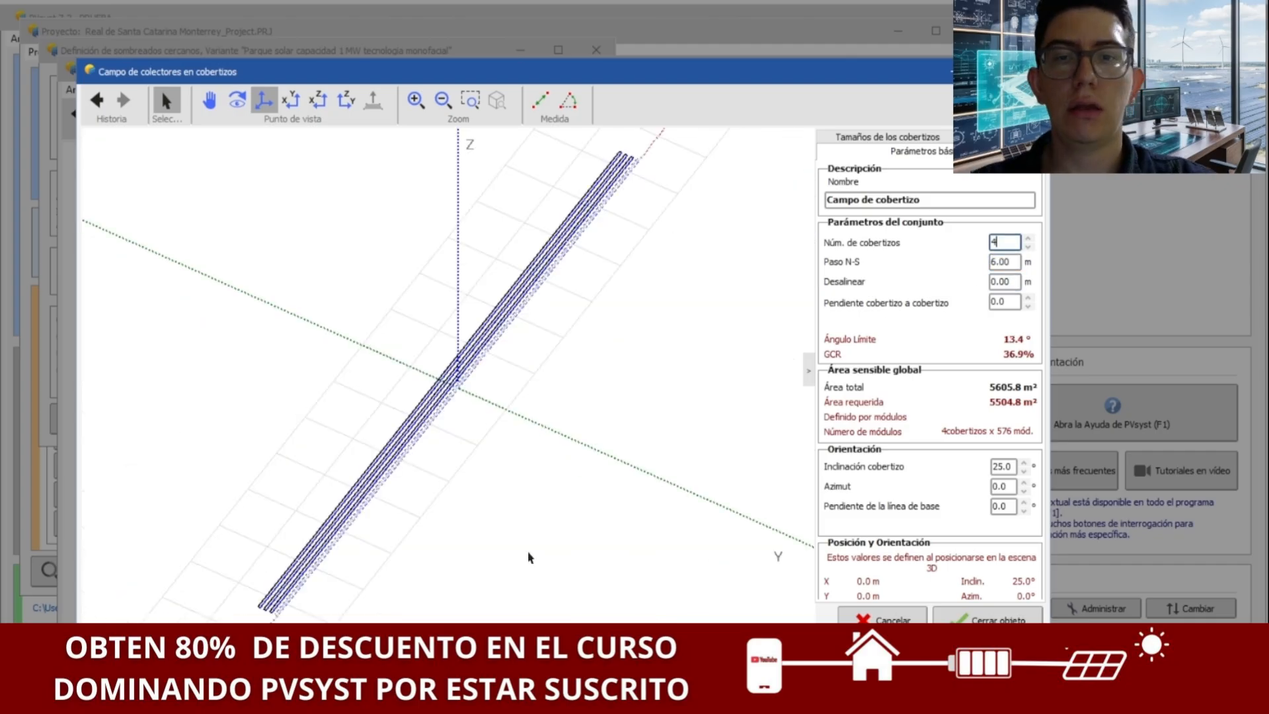
{"action": "left_click", "coordinate": [985, 615]}
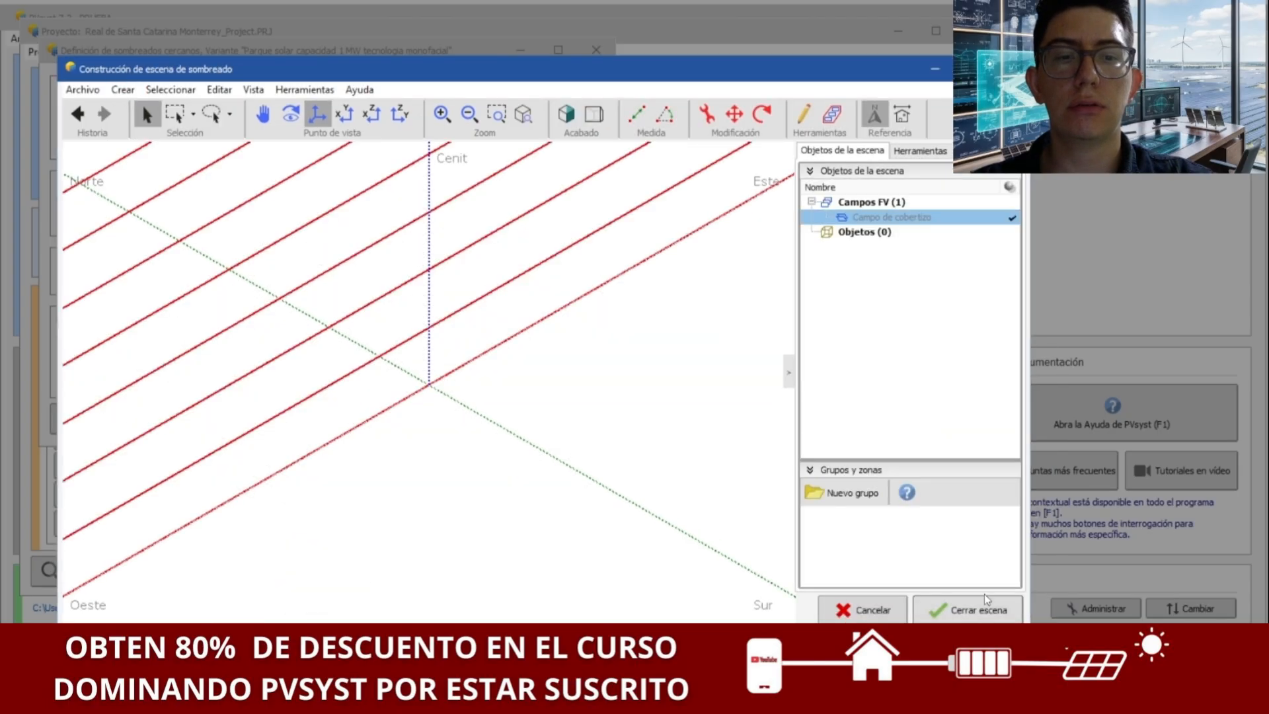
Close the shading scene, calculate the linear shading factor table and accept the near shadings definition.
{"action": "left_click", "coordinate": [971, 616]}
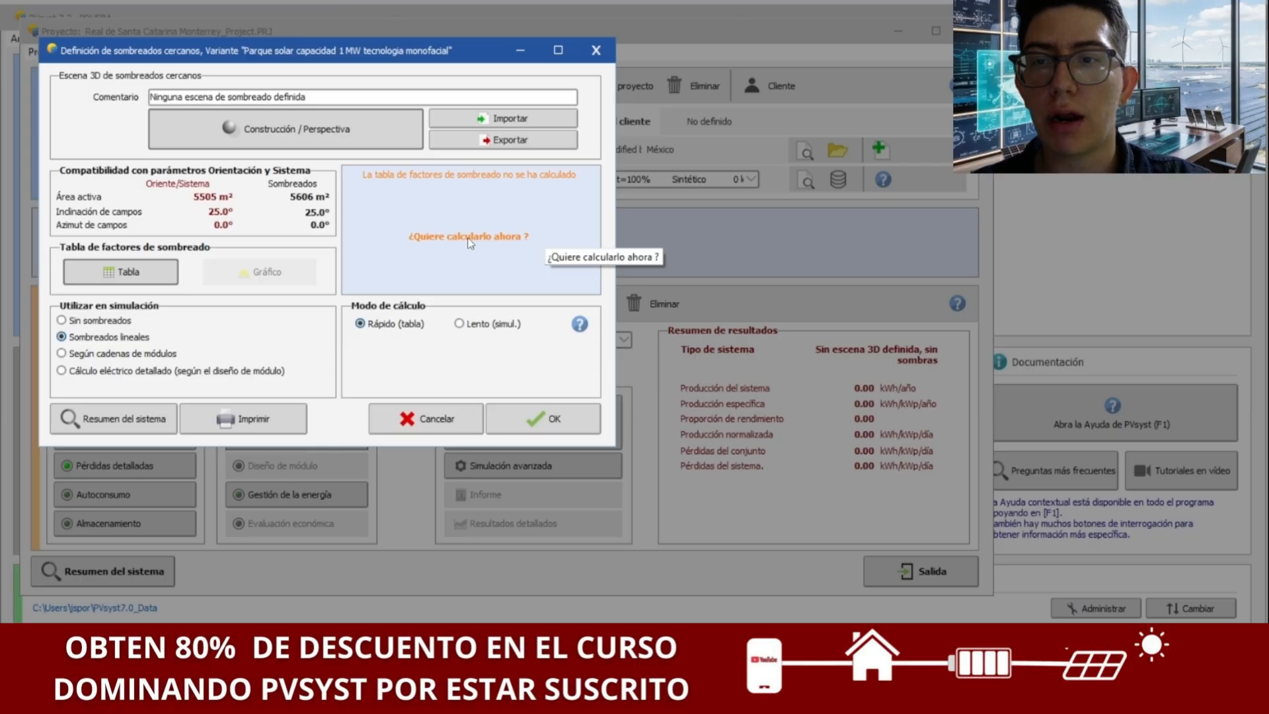
{"action": "left_click", "coordinate": [161, 278]}
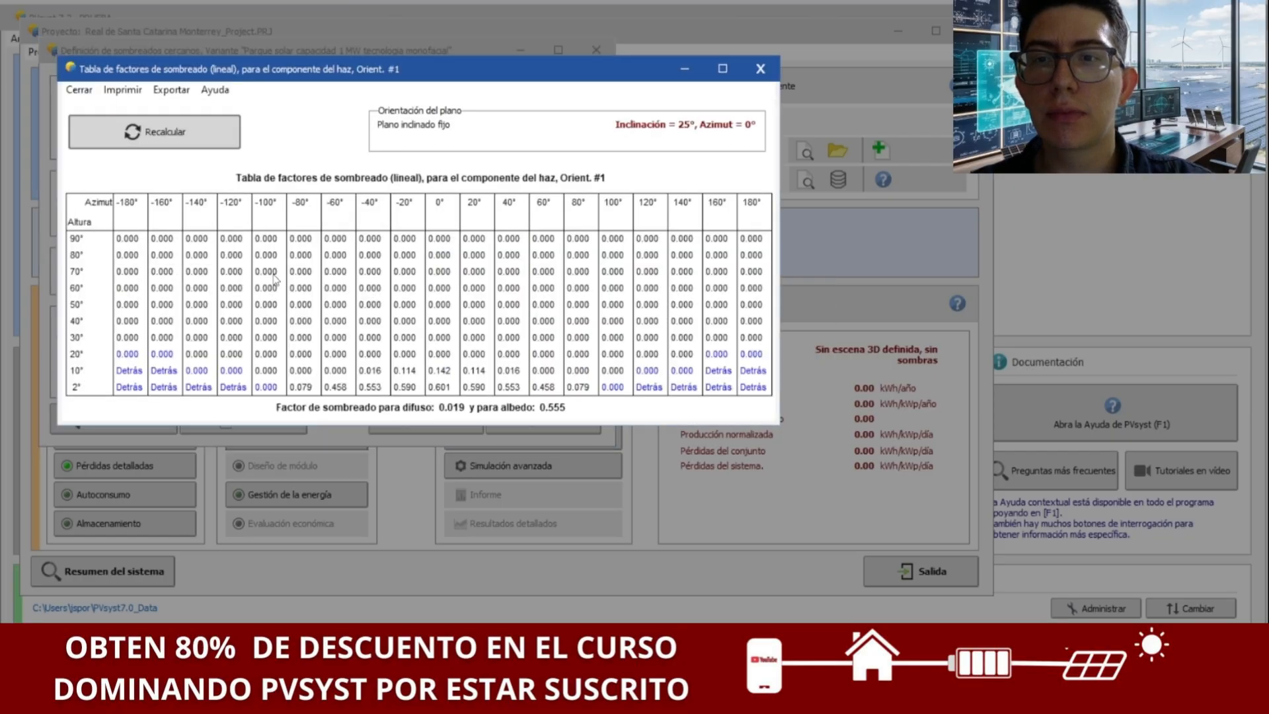
{"action": "left_click", "coordinate": [177, 141]}
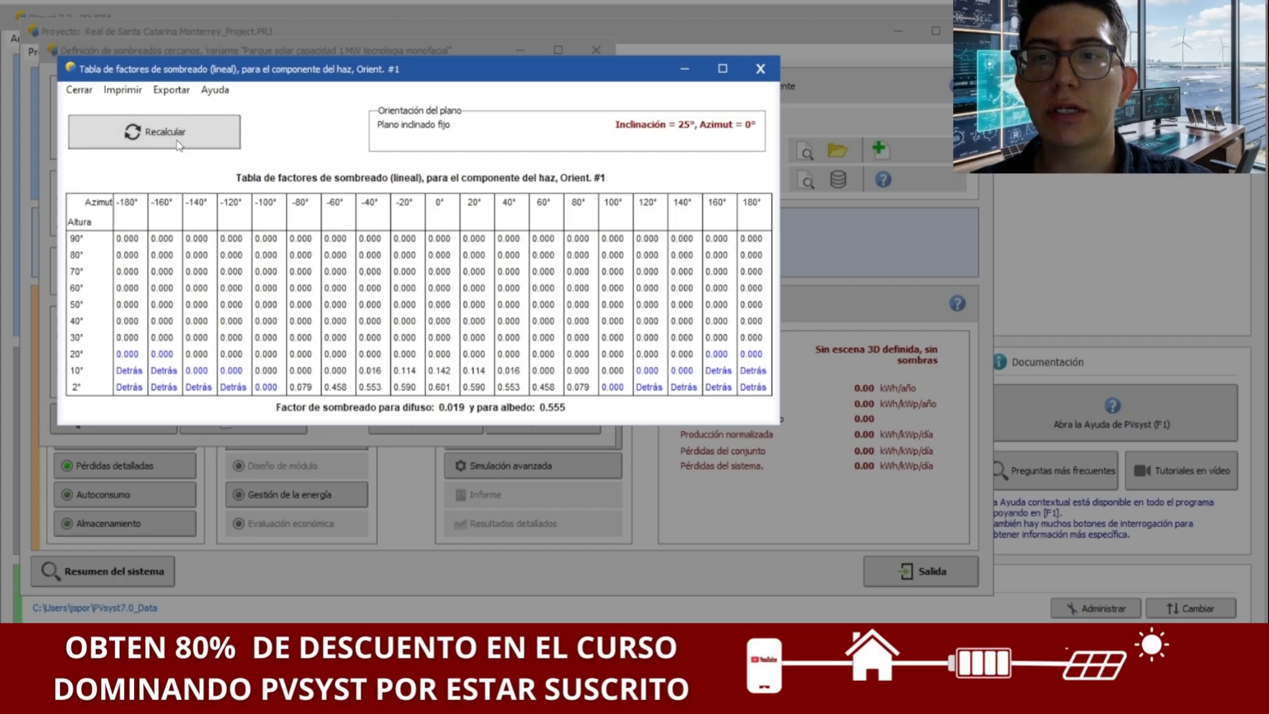
{"action": "left_click", "coordinate": [762, 68]}
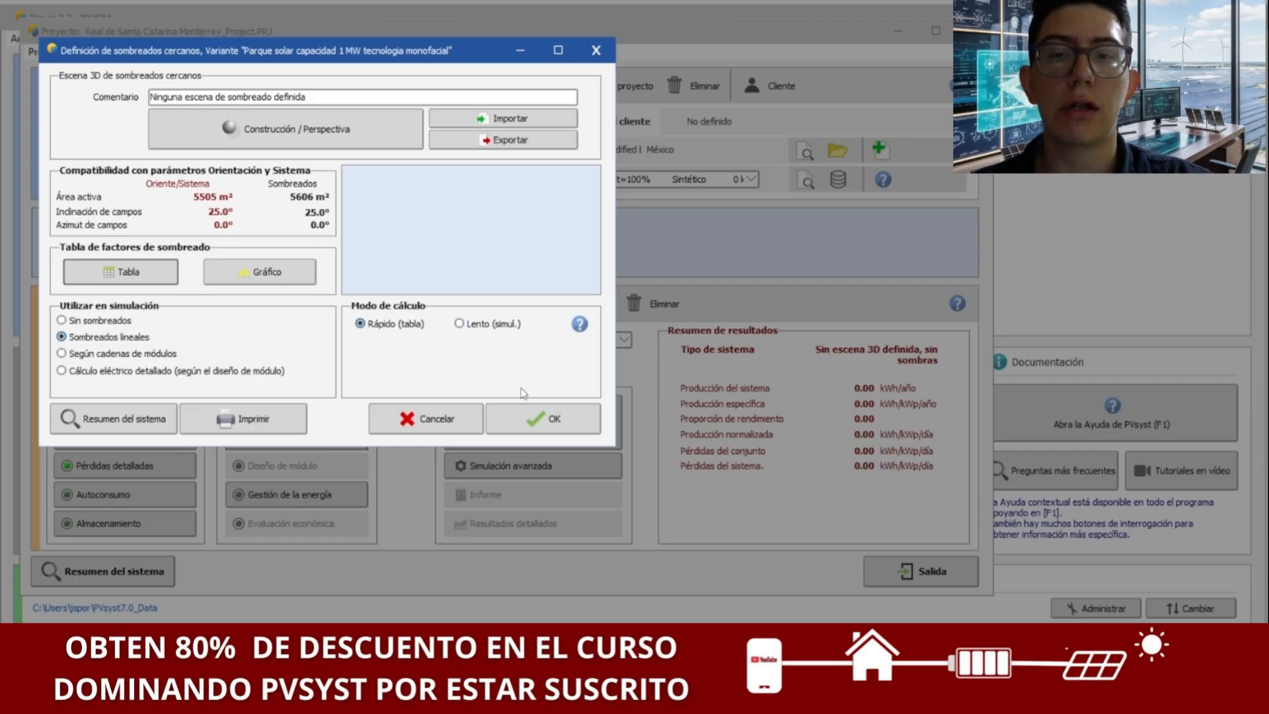
{"action": "left_click", "coordinate": [536, 424]}
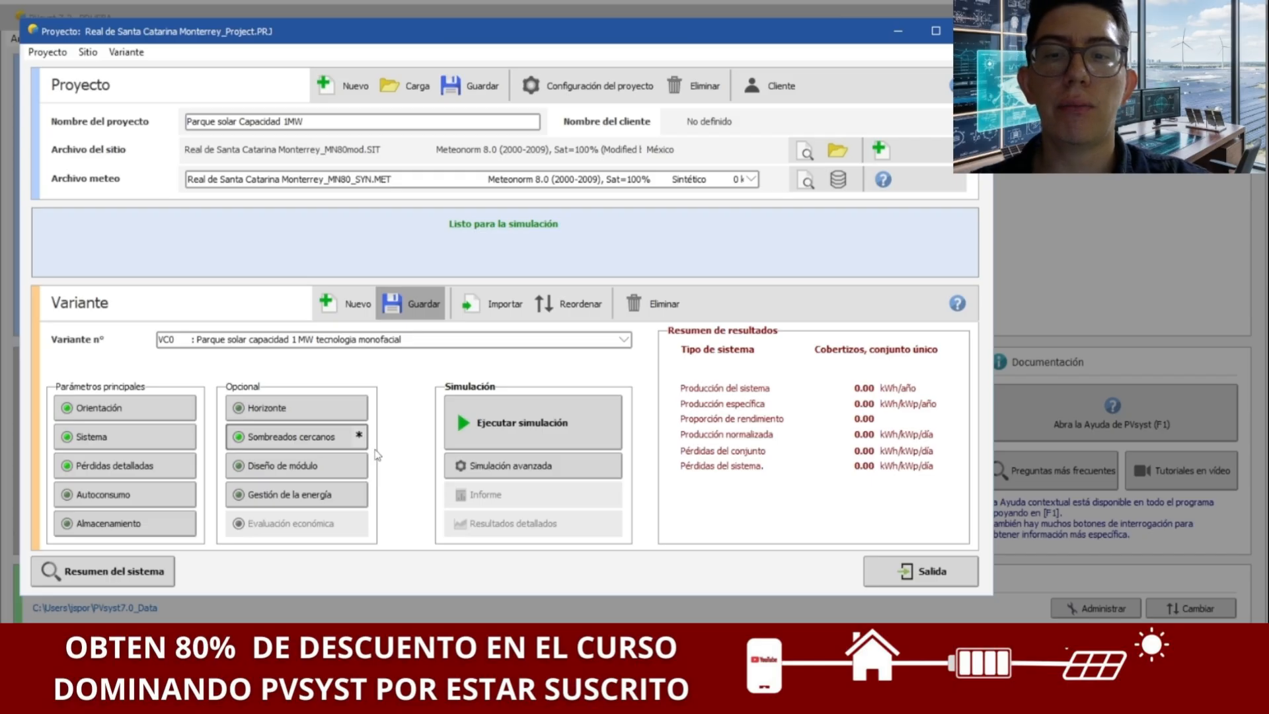
Run the simulation of the monofacial variant, close its results and save the variant.
{"action": "left_click", "coordinate": [505, 425]}
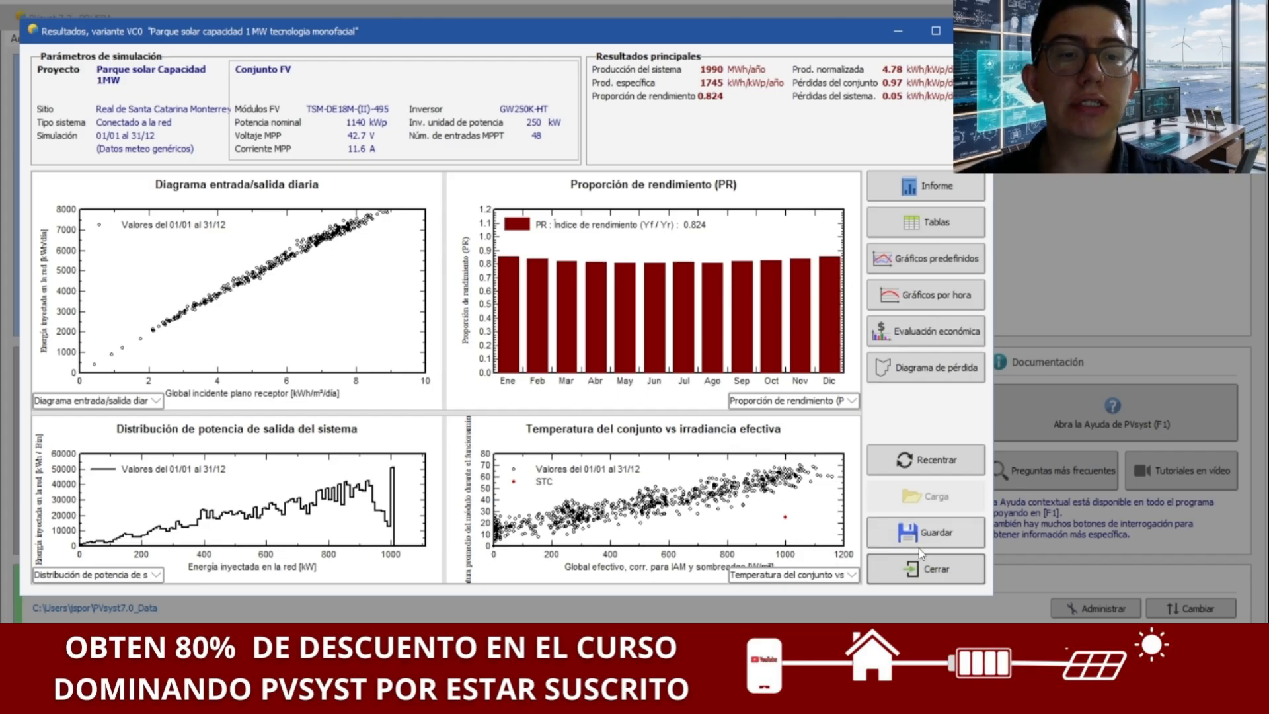
{"action": "left_click", "coordinate": [919, 571]}
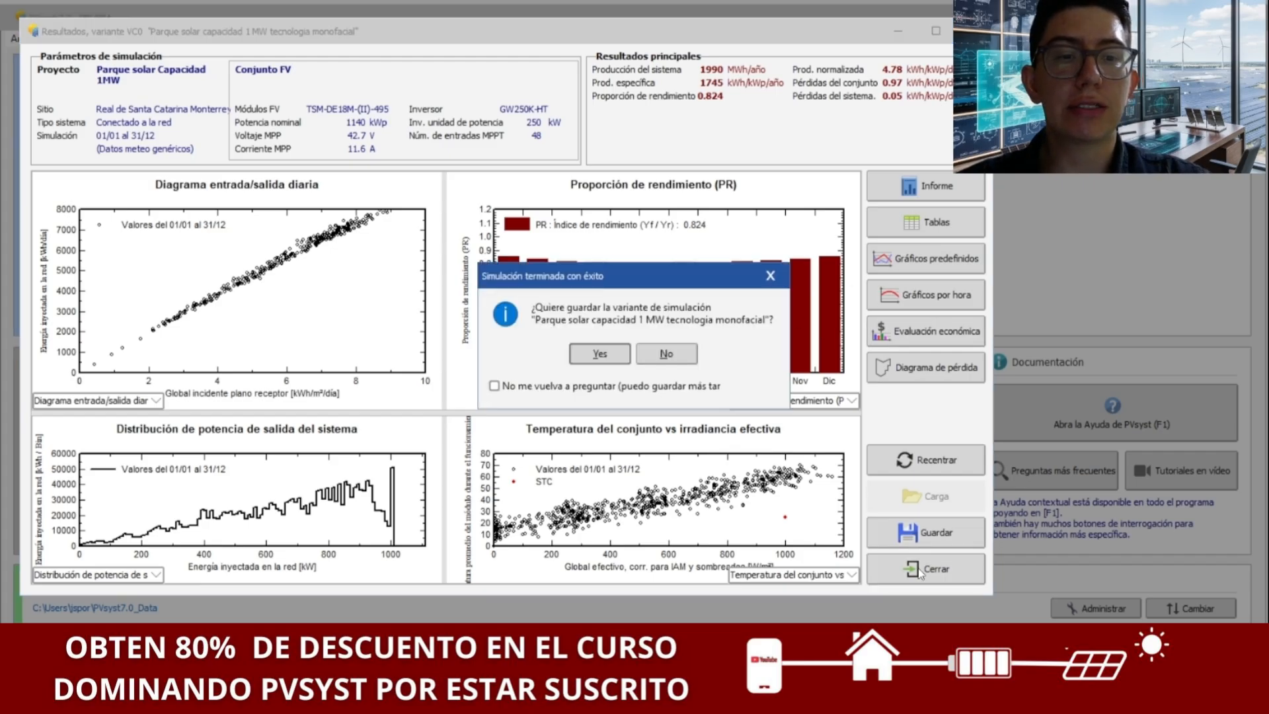
{"action": "left_click", "coordinate": [599, 353]}
{"action": "left_click", "coordinate": [514, 421]}
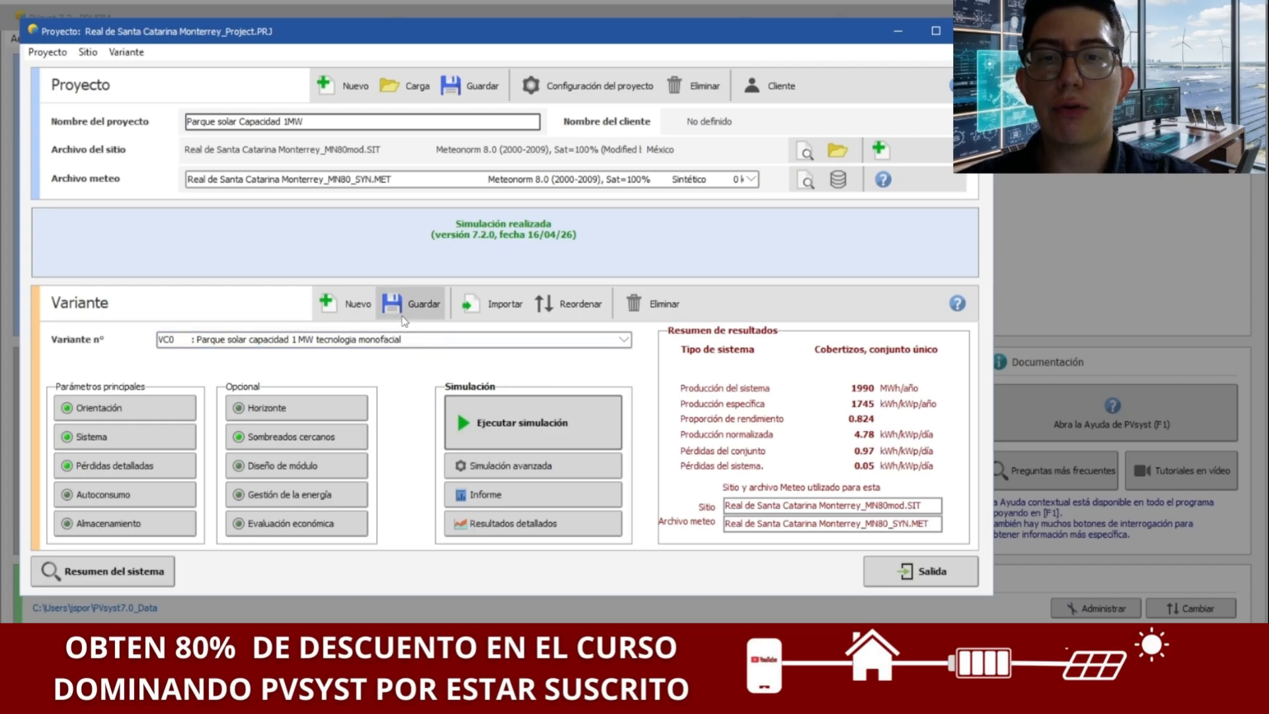
{"action": "left_click", "coordinate": [405, 316]}
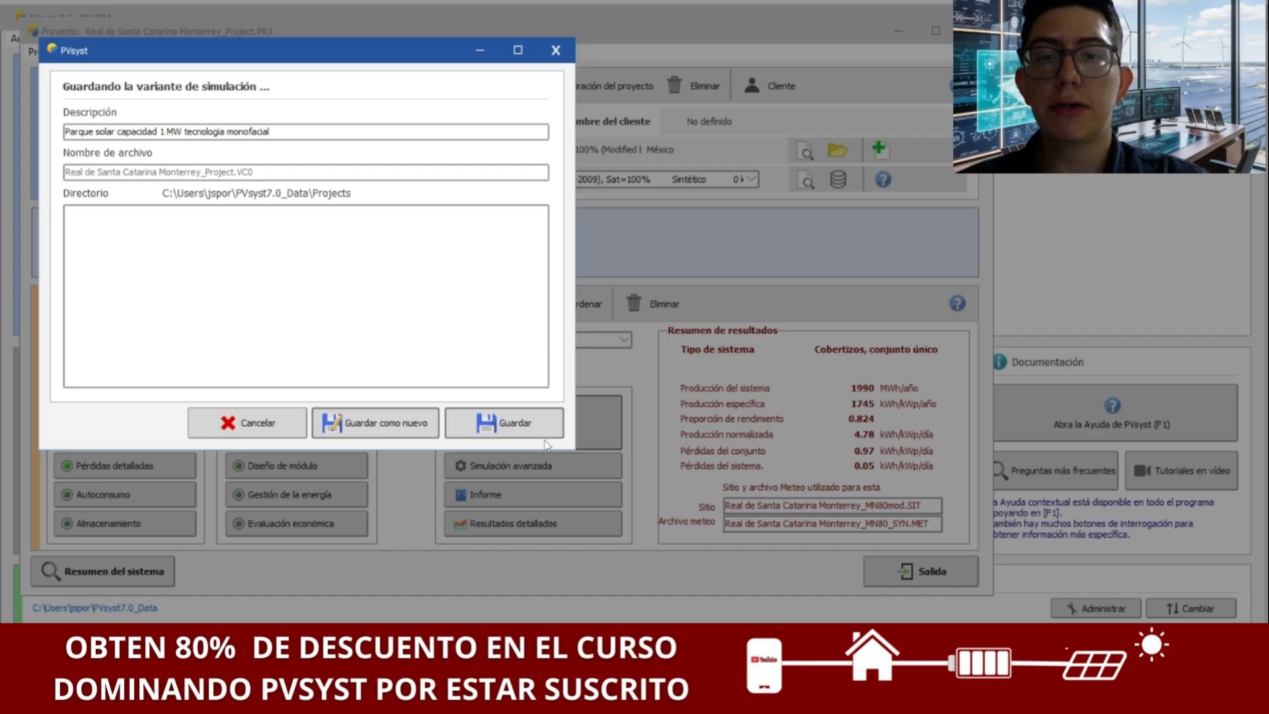
{"action": "left_click", "coordinate": [518, 423]}
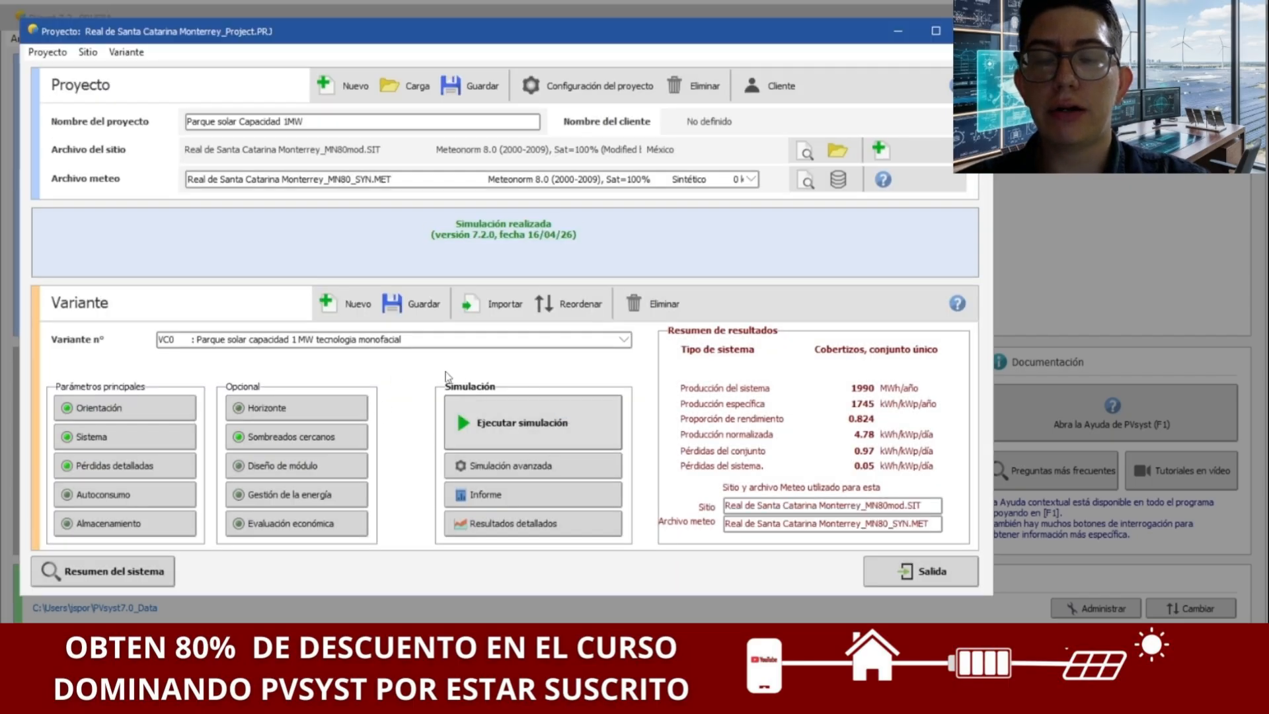
Create a new simulation variant and select VC1 in the variant list.
{"action": "left_click", "coordinate": [346, 310]}
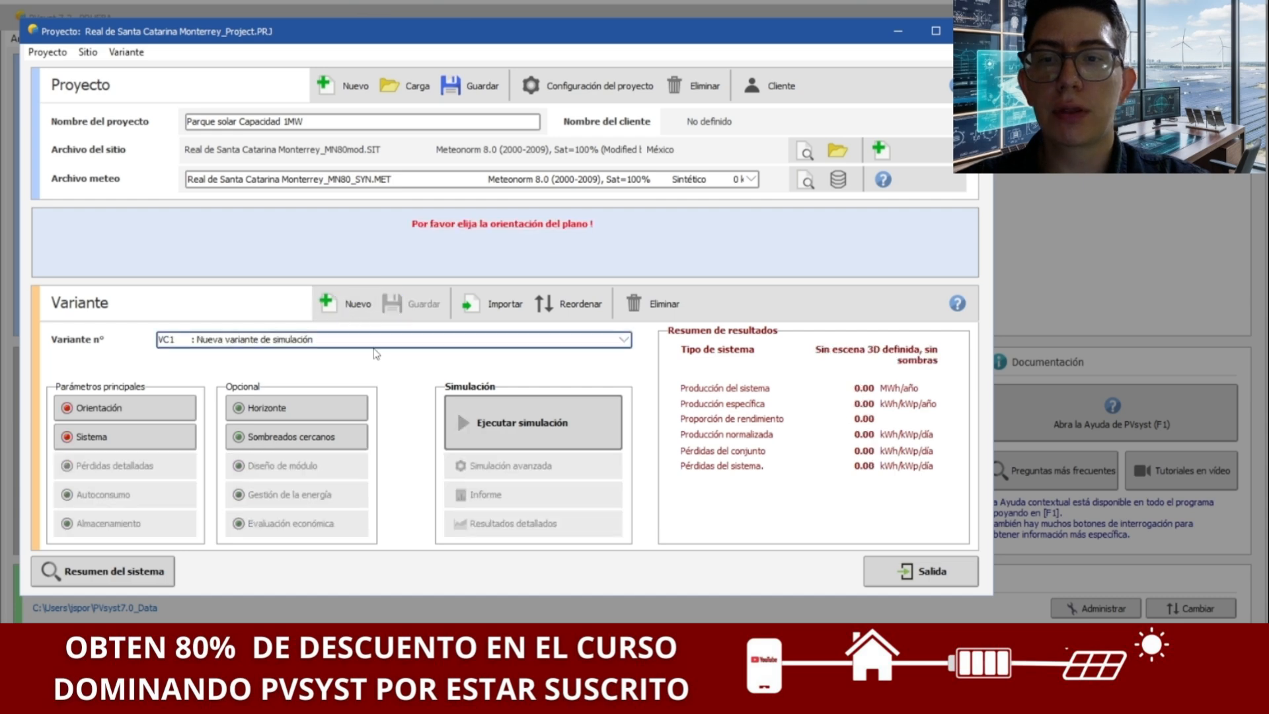
{"action": "left_click", "coordinate": [379, 340]}
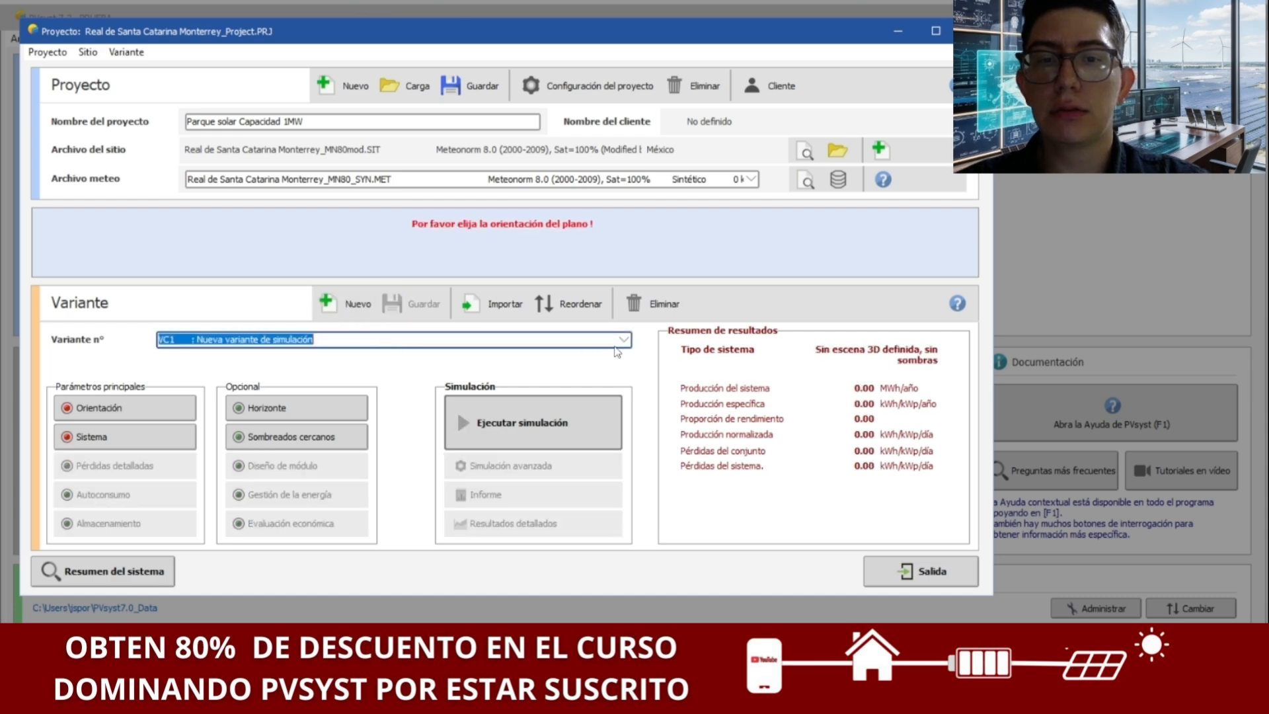
{"action": "left_click", "coordinate": [629, 345]}
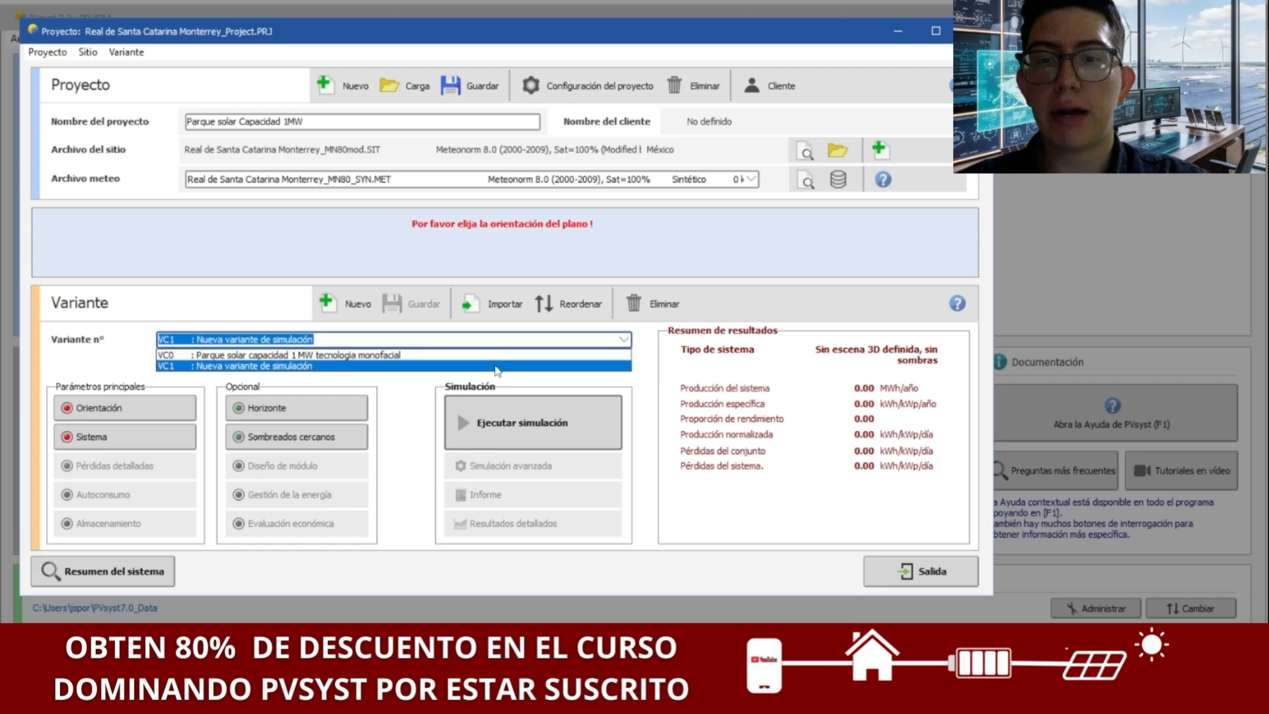
{"action": "left_click", "coordinate": [499, 365]}
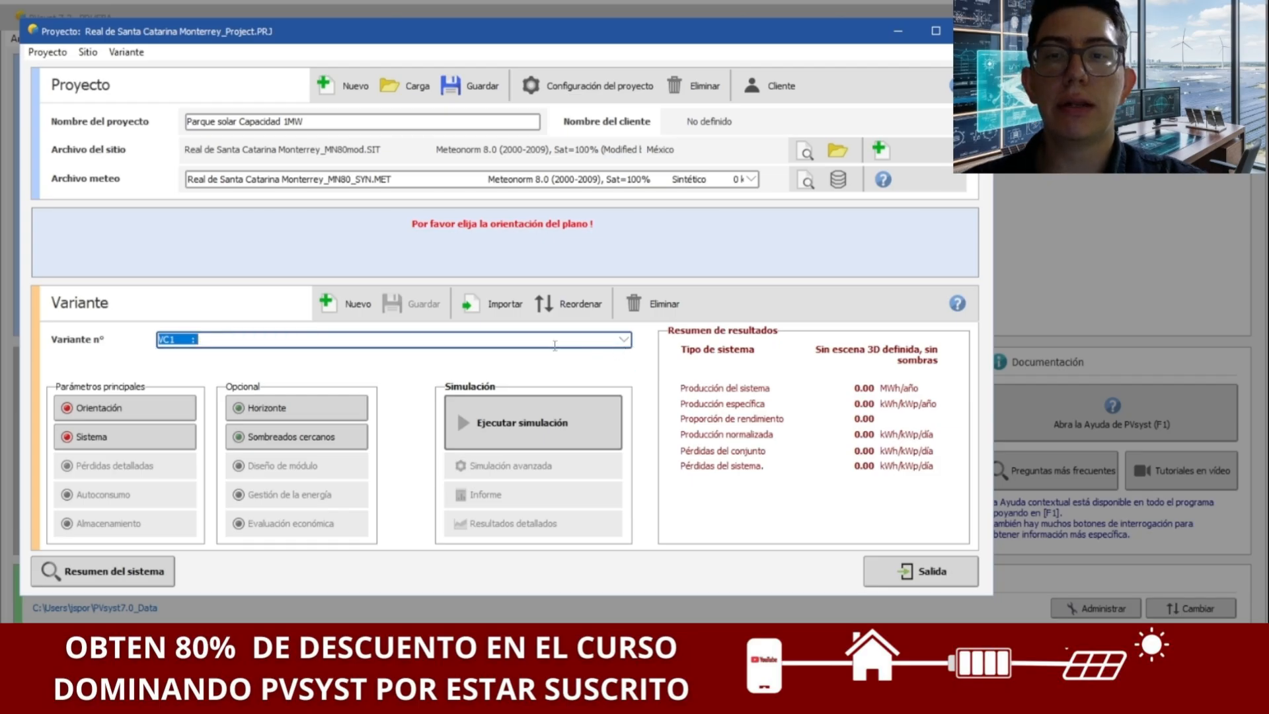
{"action": "left_click", "coordinate": [555, 344]}
{"action": "type", "text": "pARQUE S"}
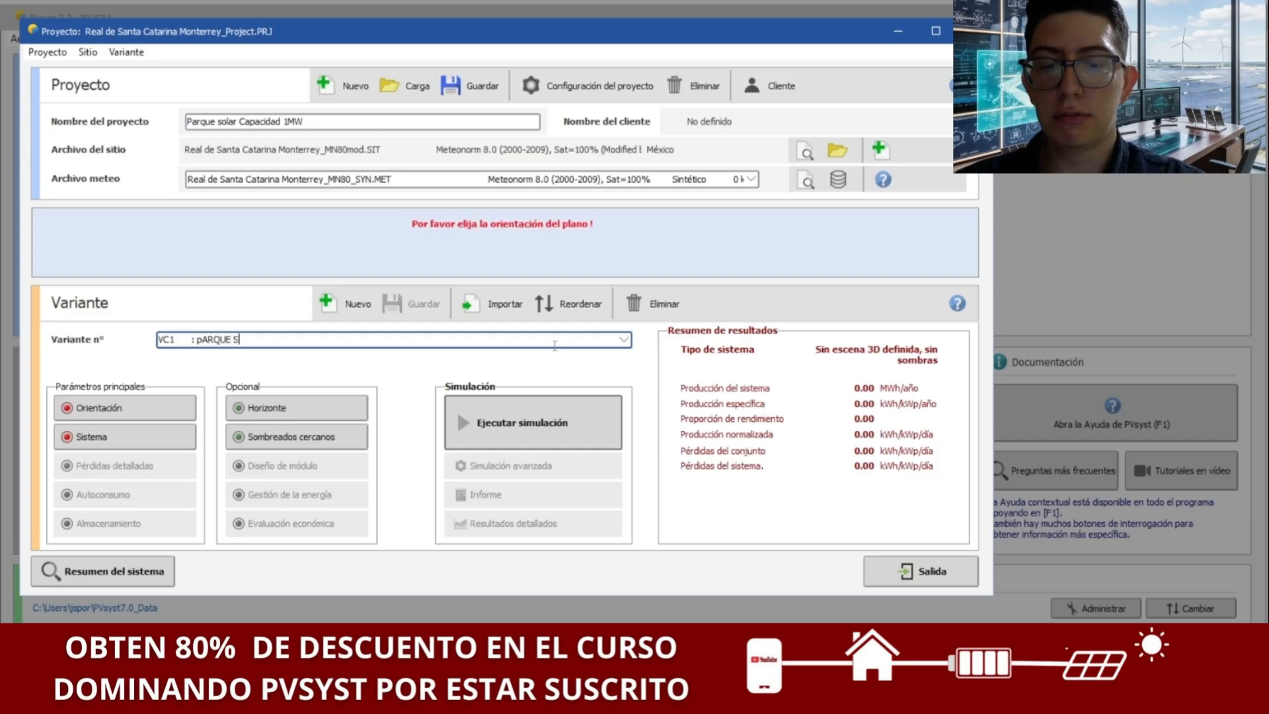
{"action": "key", "text": "BackSpace"}
{"action": "key", "text": "BackSpace"}
{"action": "key", "text": "BackSpace"}
{"action": "key", "text": "BackSpace"}
{"action": "key", "text": "BackSpace"}
{"action": "key", "text": "BackSpace"}
{"action": "key", "text": "BackSpace"}
{"action": "key", "text": "BackSpace"}
Name the new variant VC1 "Parque solar capacidad de 1Mw".
{"action": "type", "text": "P"}
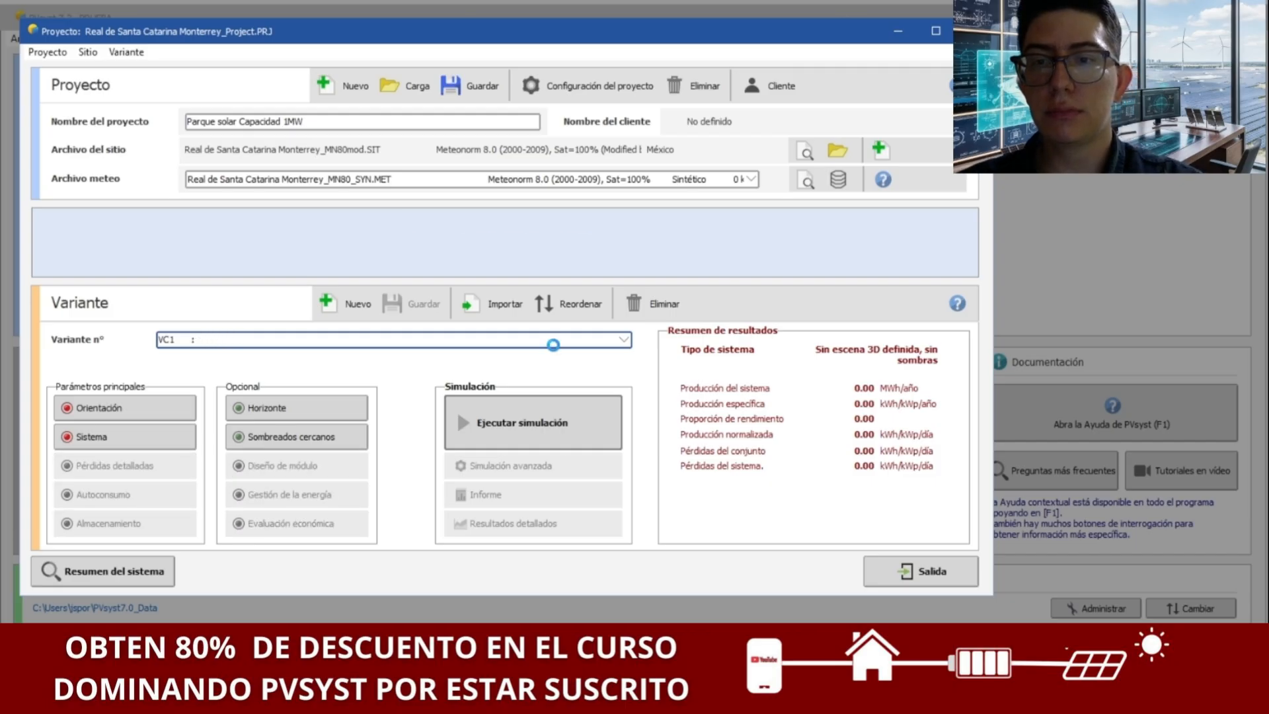
{"action": "type", "text": "arque solar"}
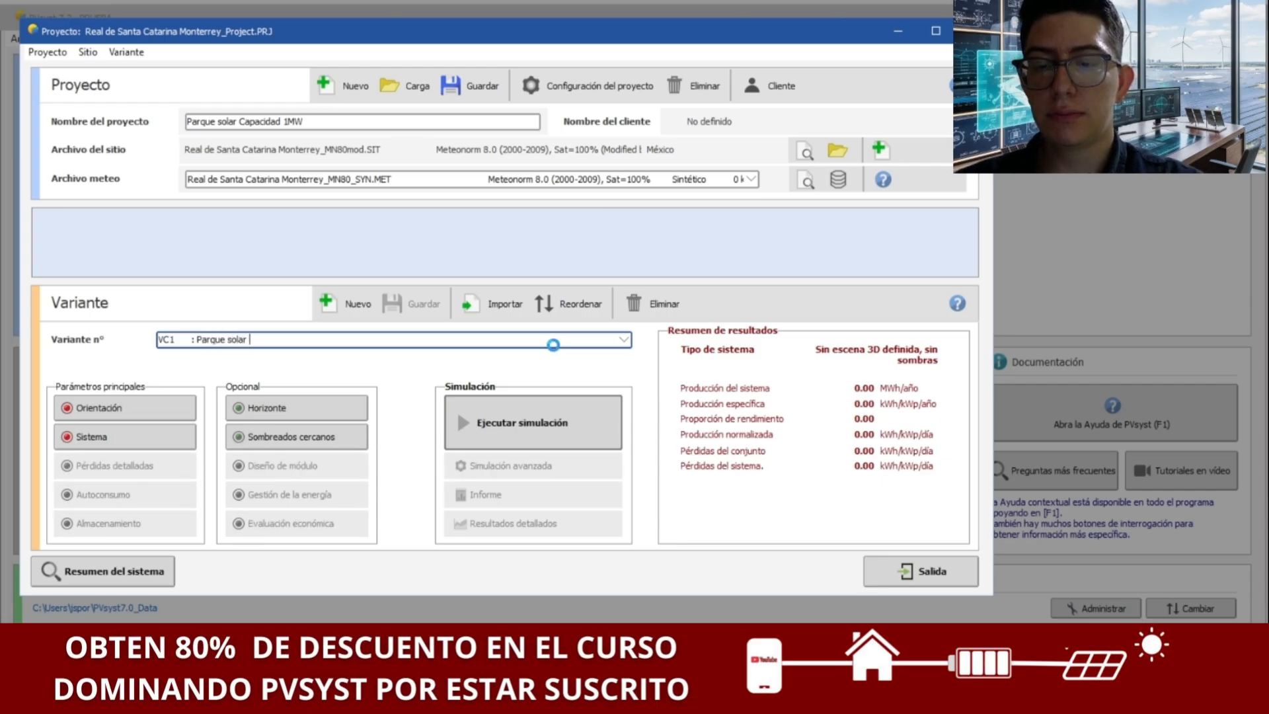
{"action": "type", "text": " capacidad de "}
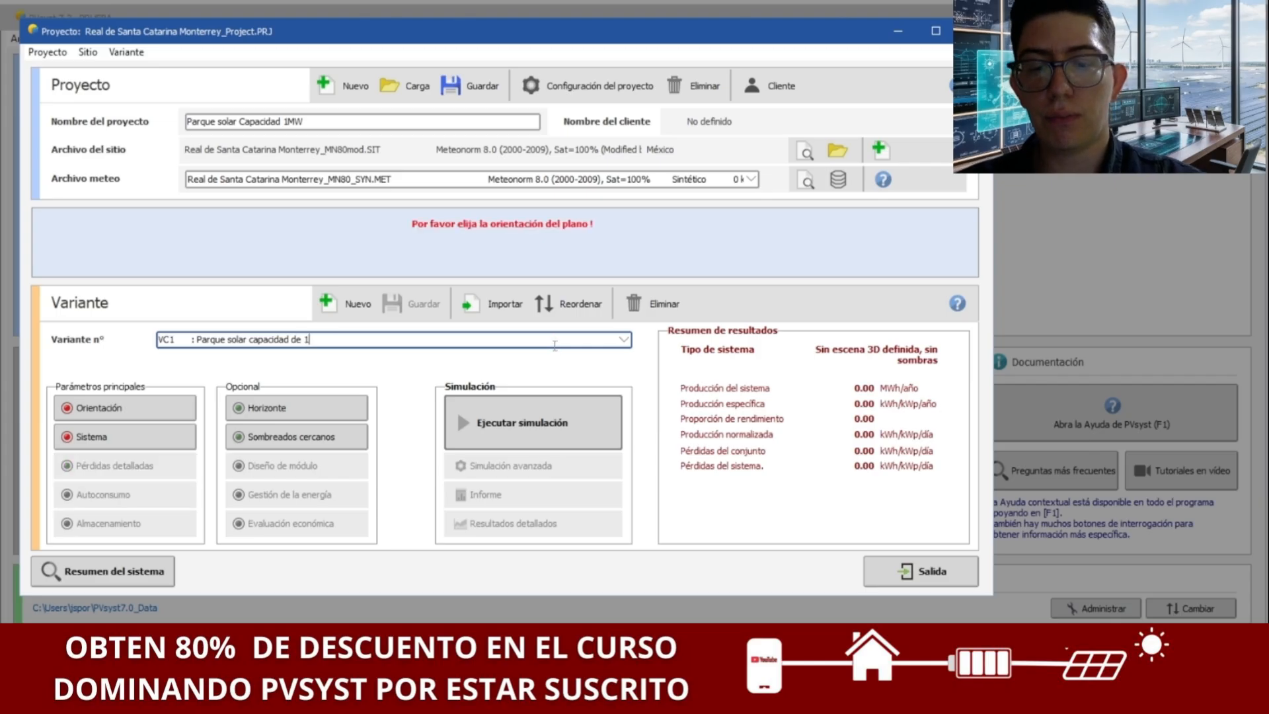
{"action": "type", "text": "1Mw"}
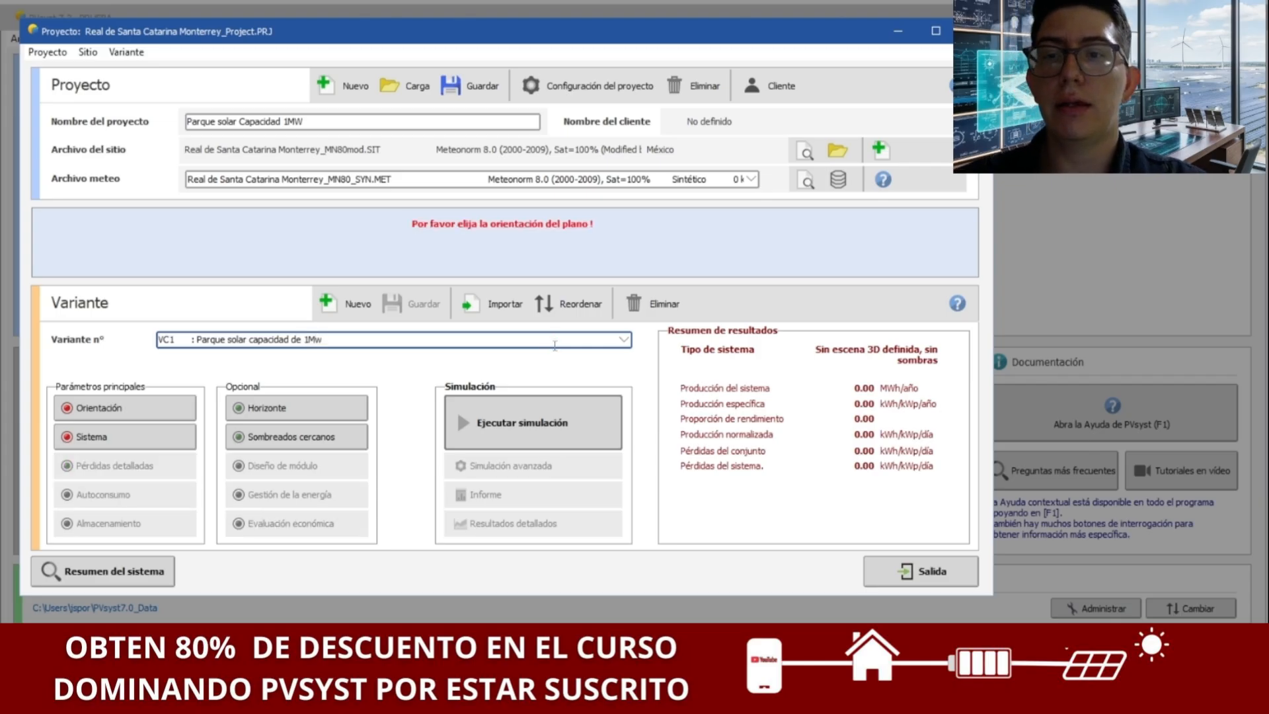
Set the new variant's orientation to unlimited sheds (Cobertizos ilimitados) with a plane tilt of 25°.
{"action": "left_click", "coordinate": [182, 411]}
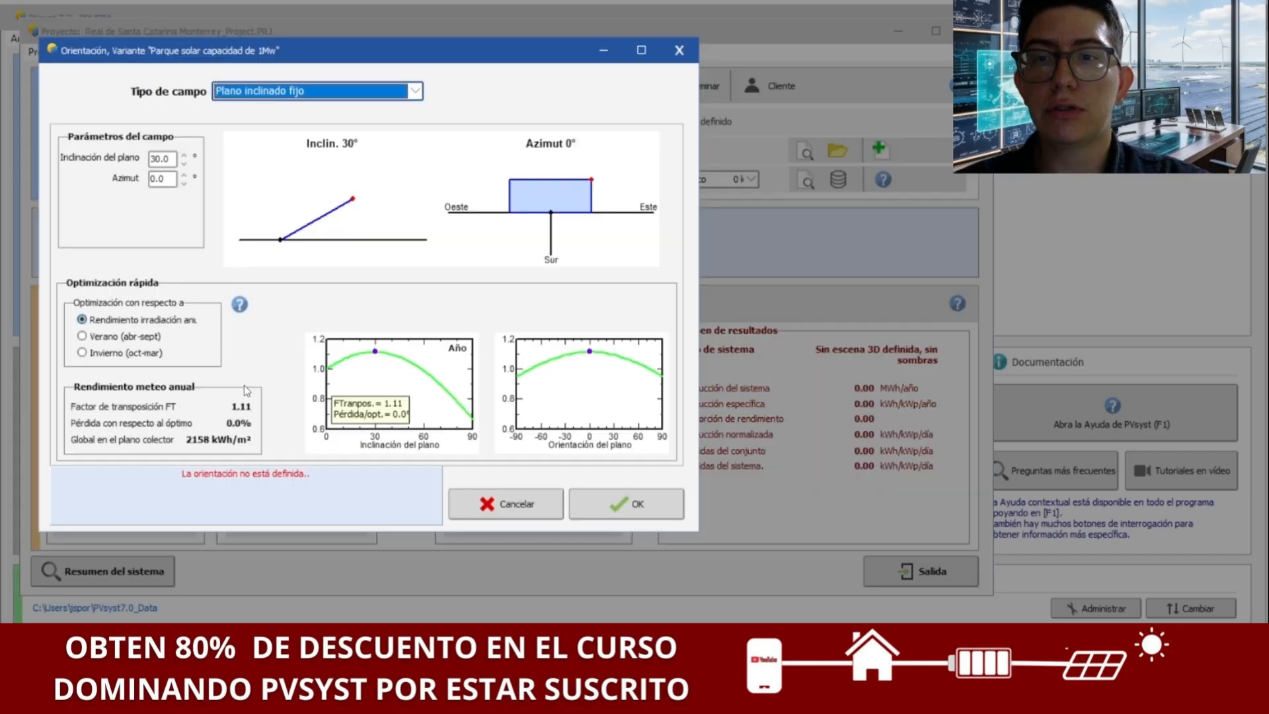
{"action": "left_click", "coordinate": [415, 91]}
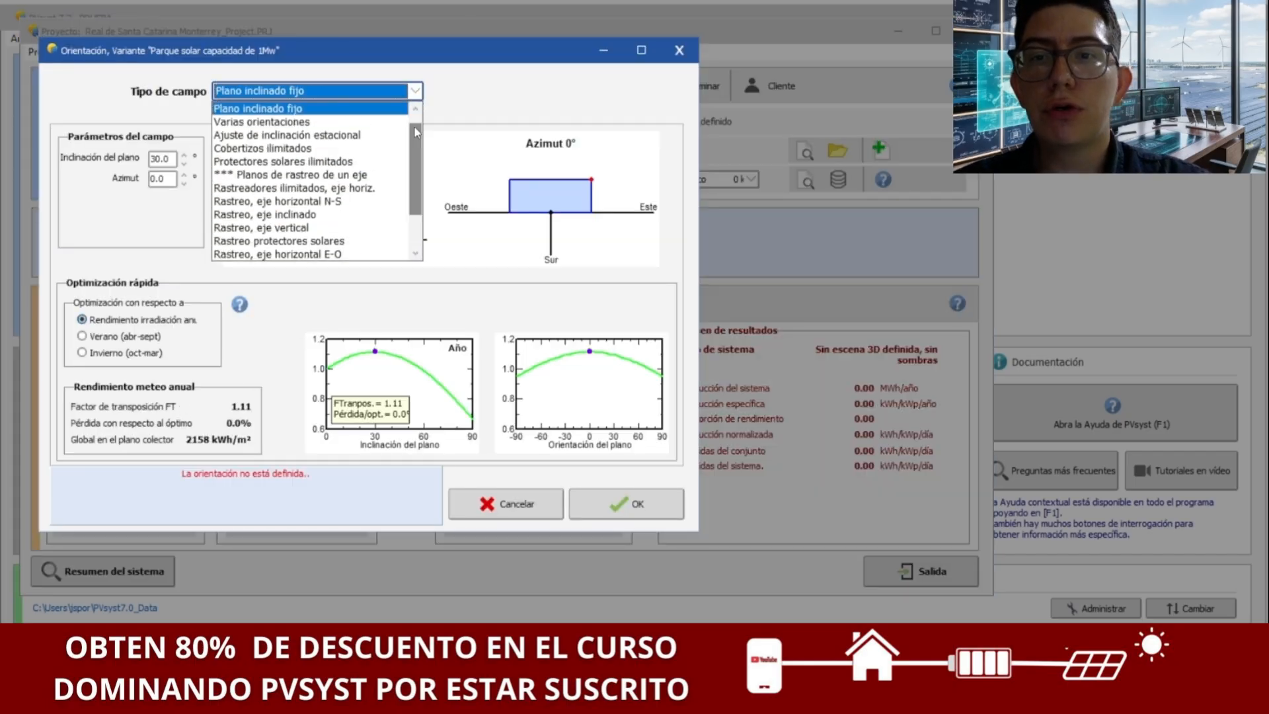
{"action": "left_click", "coordinate": [363, 152]}
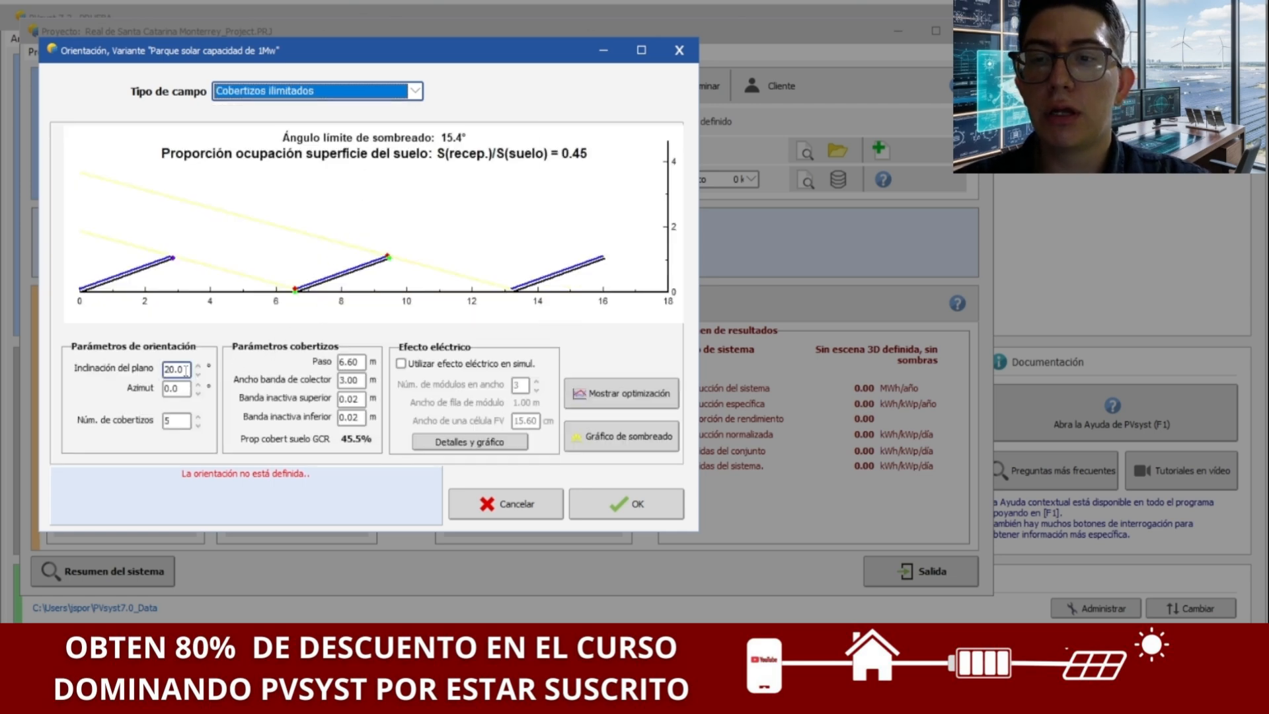
{"action": "left_click_drag", "start_coordinate": [186, 371], "coordinate": [161, 370]}
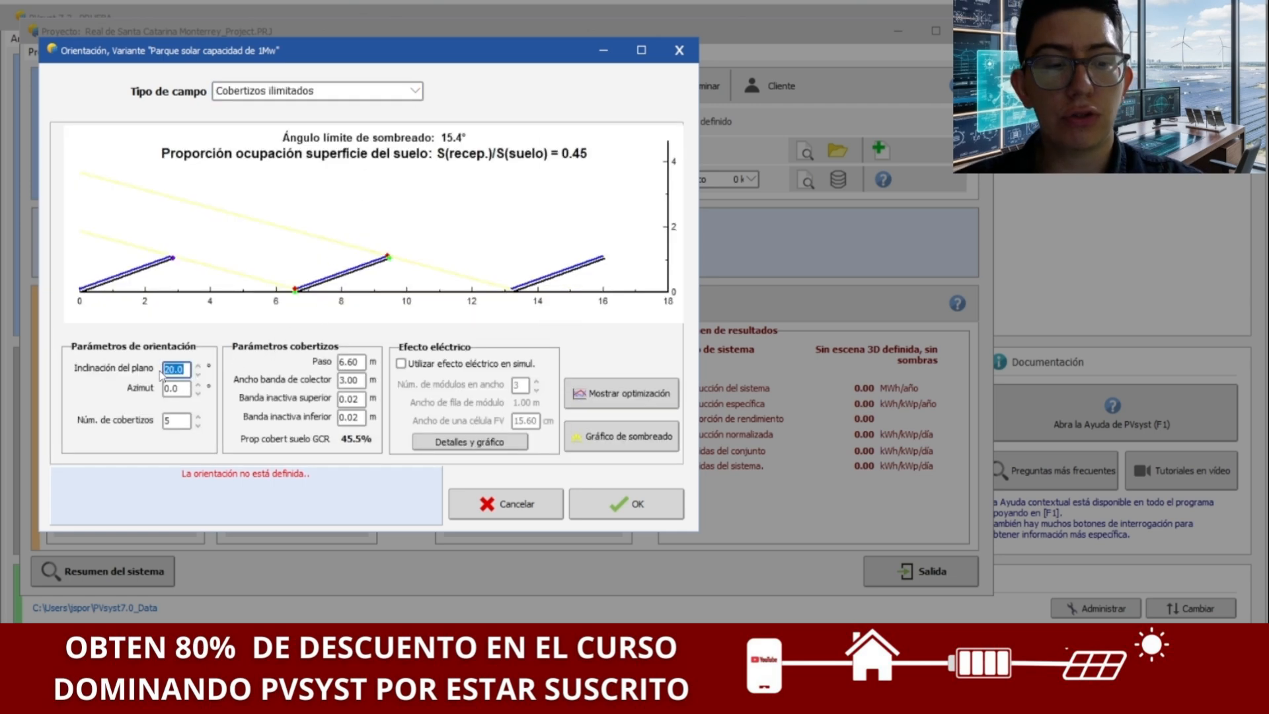
{"action": "type", "text": "25"}
{"action": "left_click", "coordinate": [185, 389]}
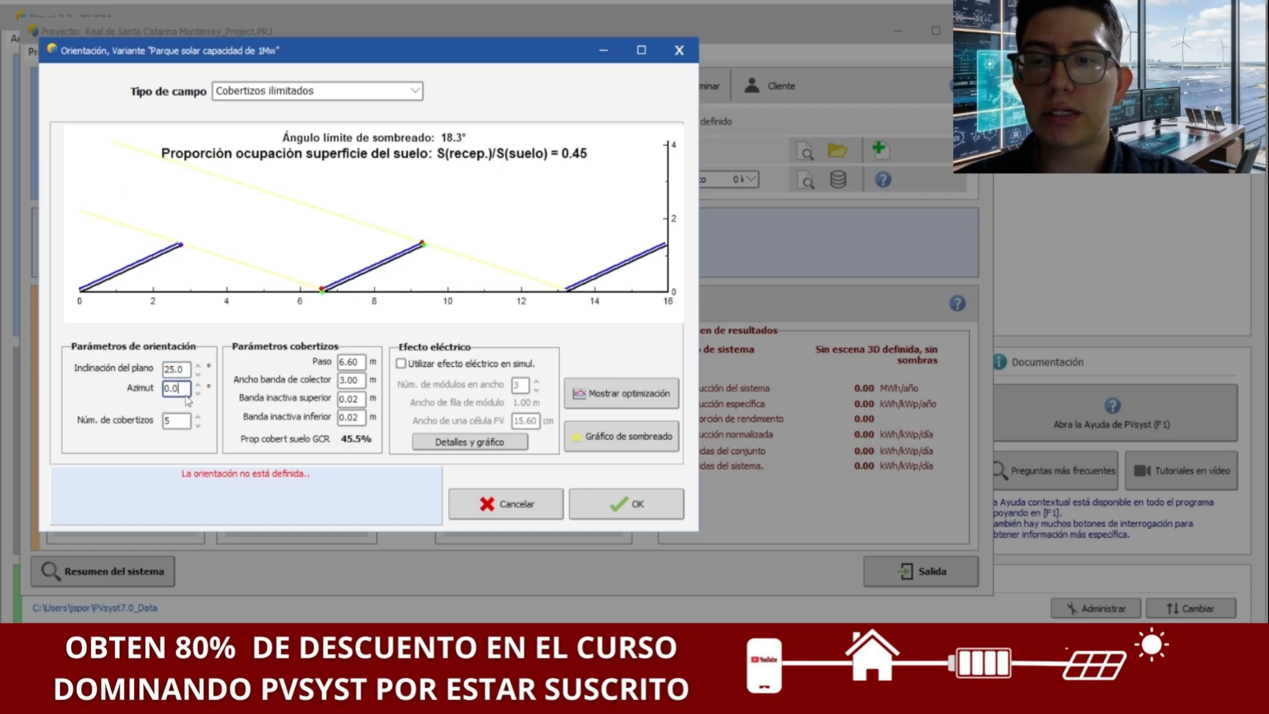
Set the number of sheds to 4 and their pitch to 6 m, then accept the orientation.
{"action": "left_click", "coordinate": [175, 421]}
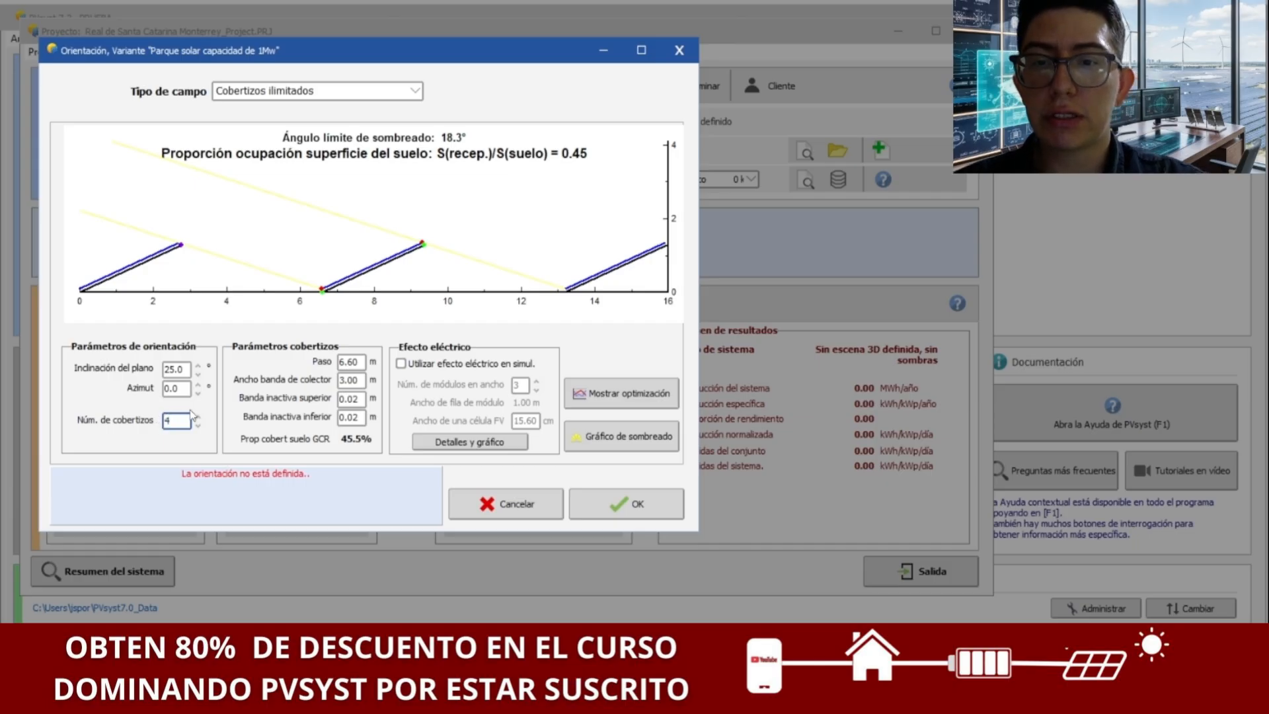
{"action": "left_click", "coordinate": [354, 362]}
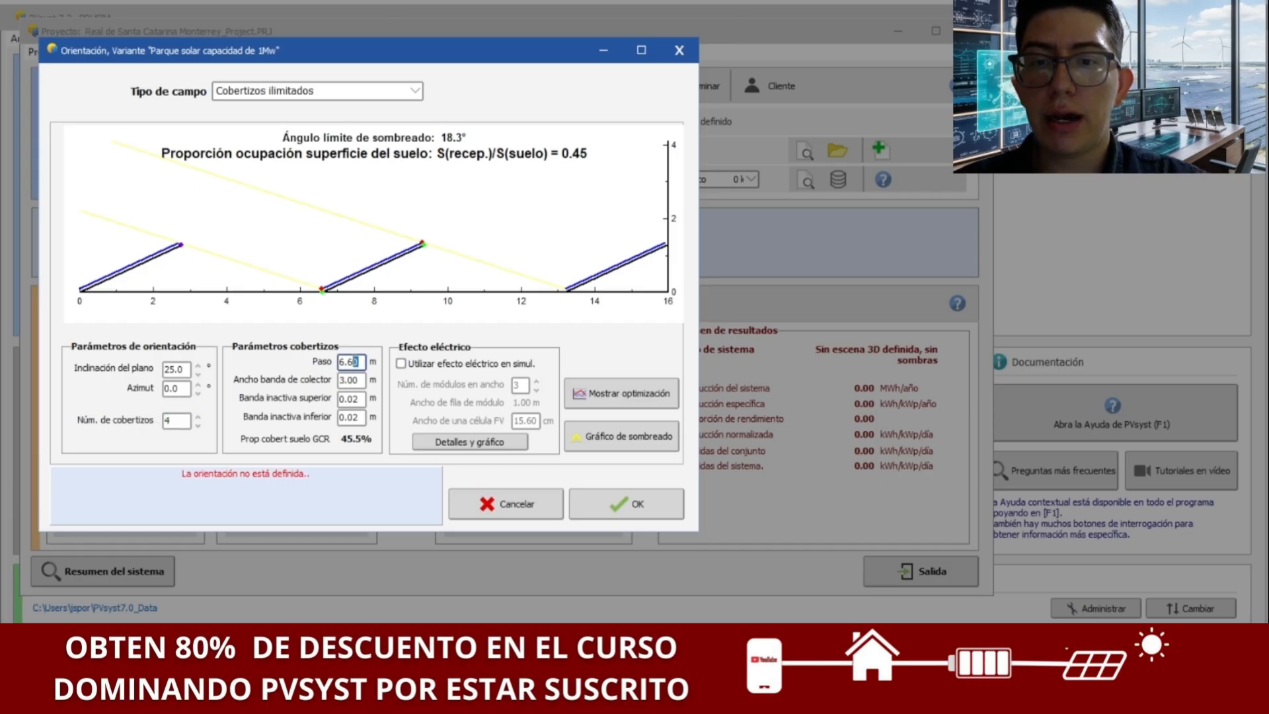
{"action": "key", "text": "BackSpace"}
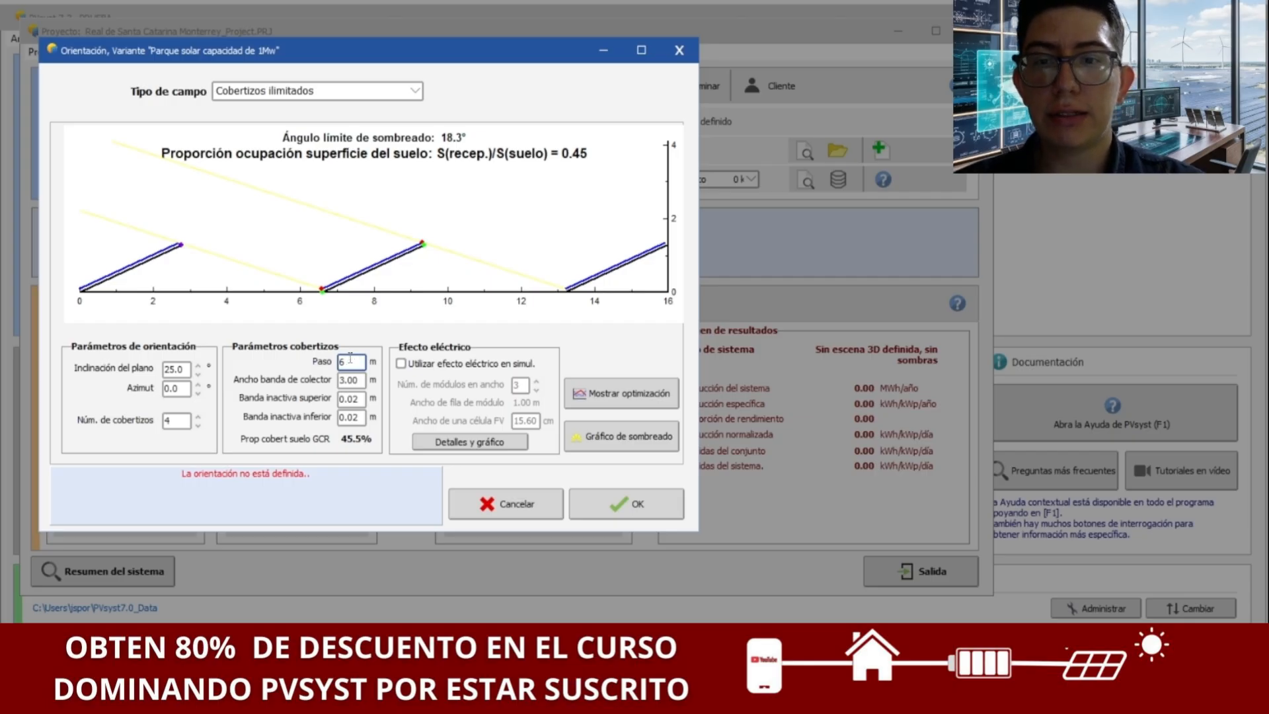
{"action": "left_click", "coordinate": [356, 379]}
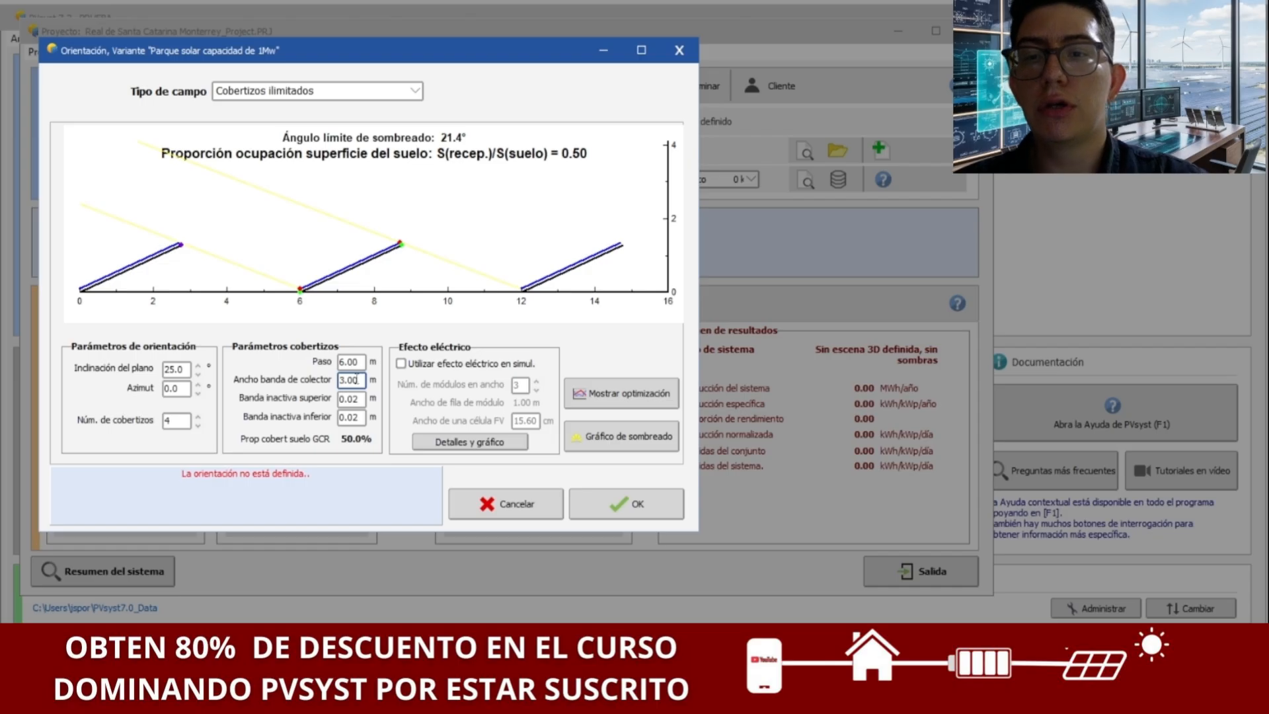
{"action": "left_click", "coordinate": [349, 397]}
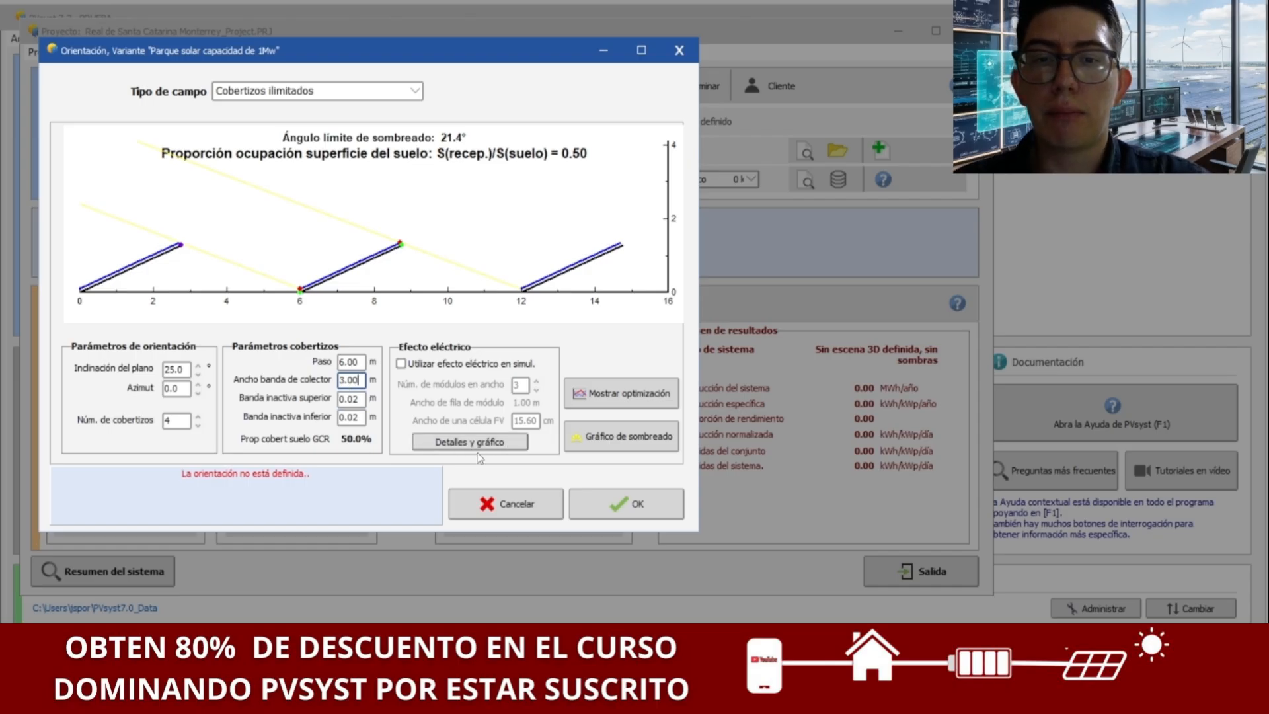
{"action": "left_click", "coordinate": [620, 507]}
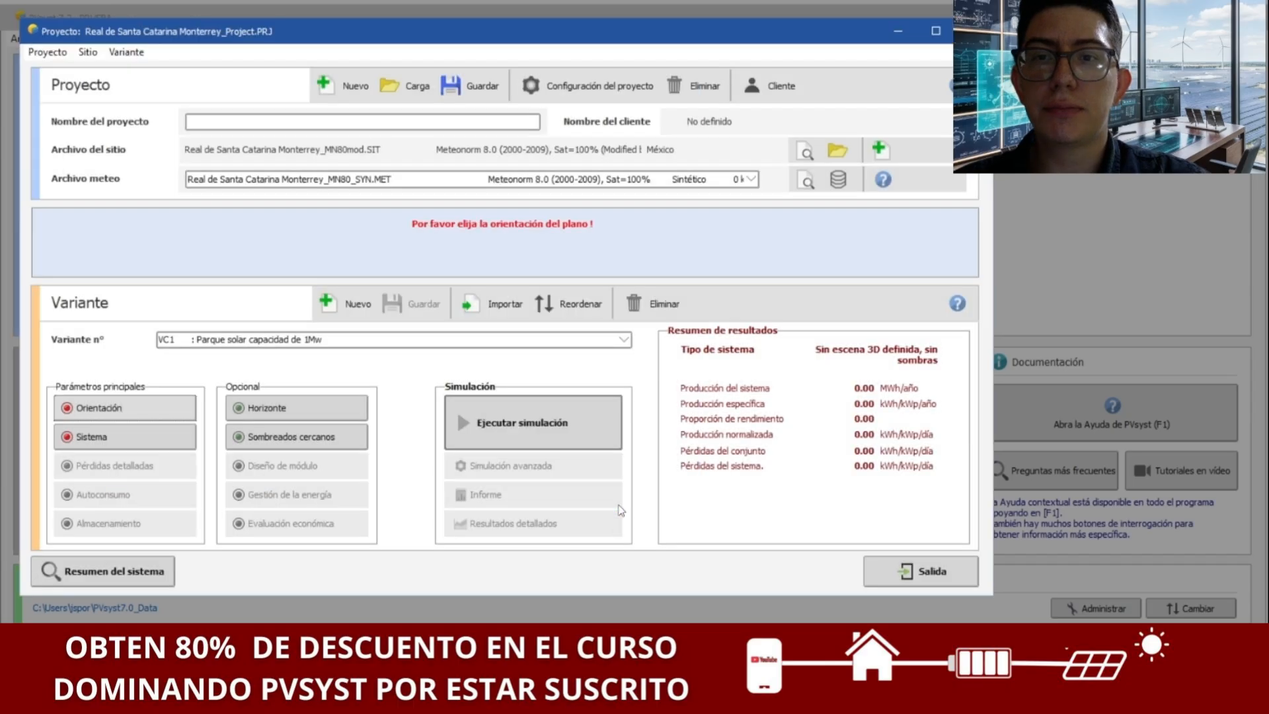
Open the new variant's system definition and choose the Trina Solar 495 Wp module TSM-DE18M-(II)-495.
{"action": "left_click", "coordinate": [177, 436]}
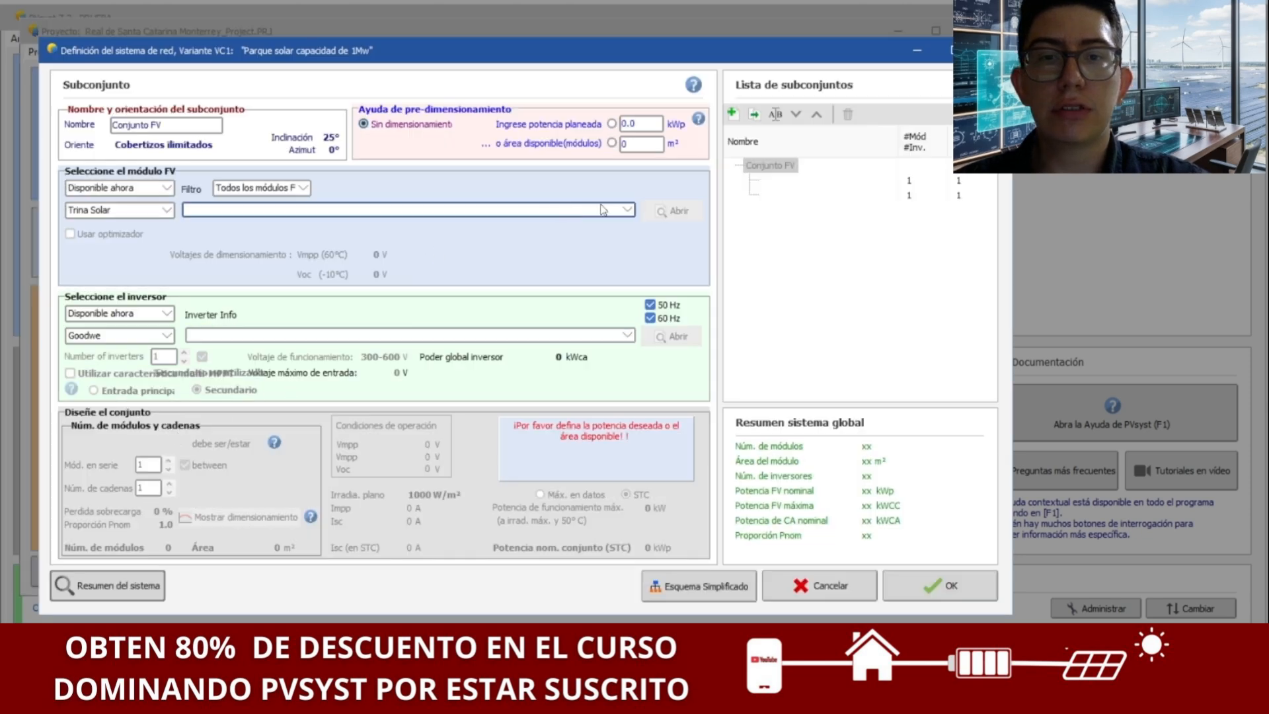
{"action": "left_click", "coordinate": [627, 210]}
{"action": "left_click_drag", "start_coordinate": [626, 259], "coordinate": [616, 372]}
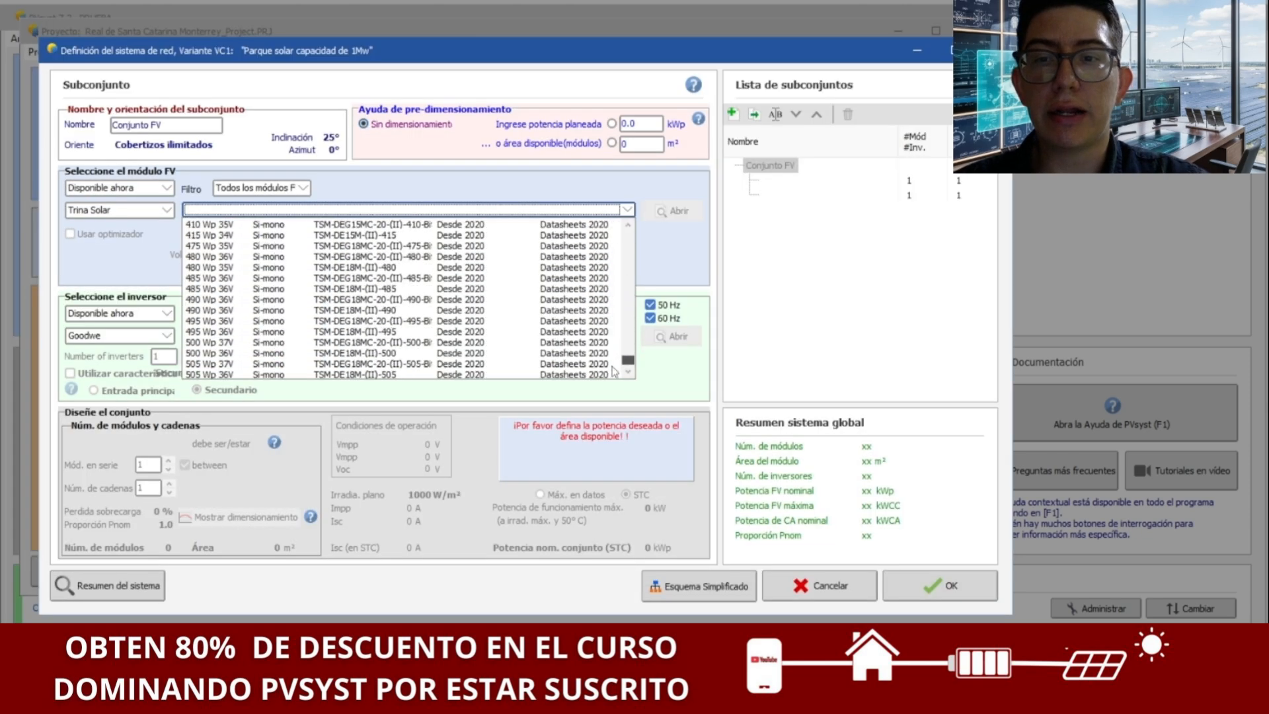
{"action": "left_click", "coordinate": [211, 331]}
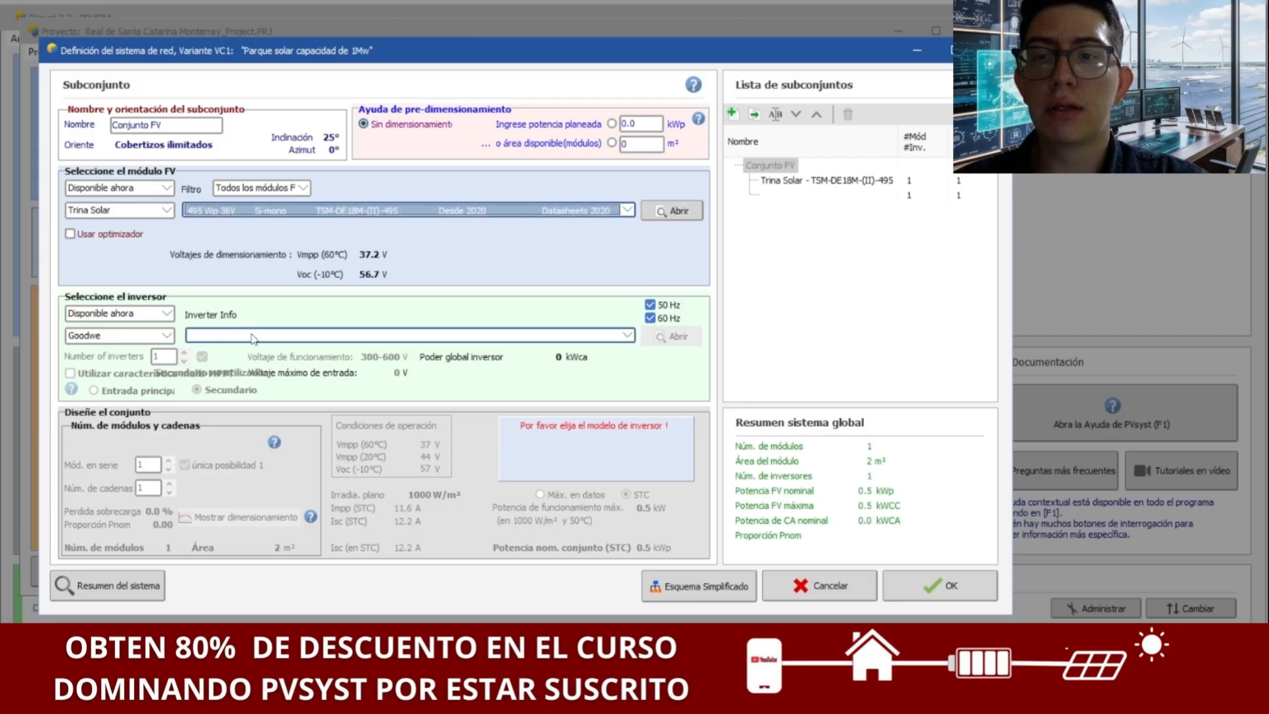
Choose the Goodwe 250 kW inverter GW250K-HT for the subarray.
{"action": "left_click", "coordinate": [625, 335]}
{"action": "left_click_drag", "start_coordinate": [631, 368], "coordinate": [612, 518]}
{"action": "left_click", "coordinate": [305, 500]}
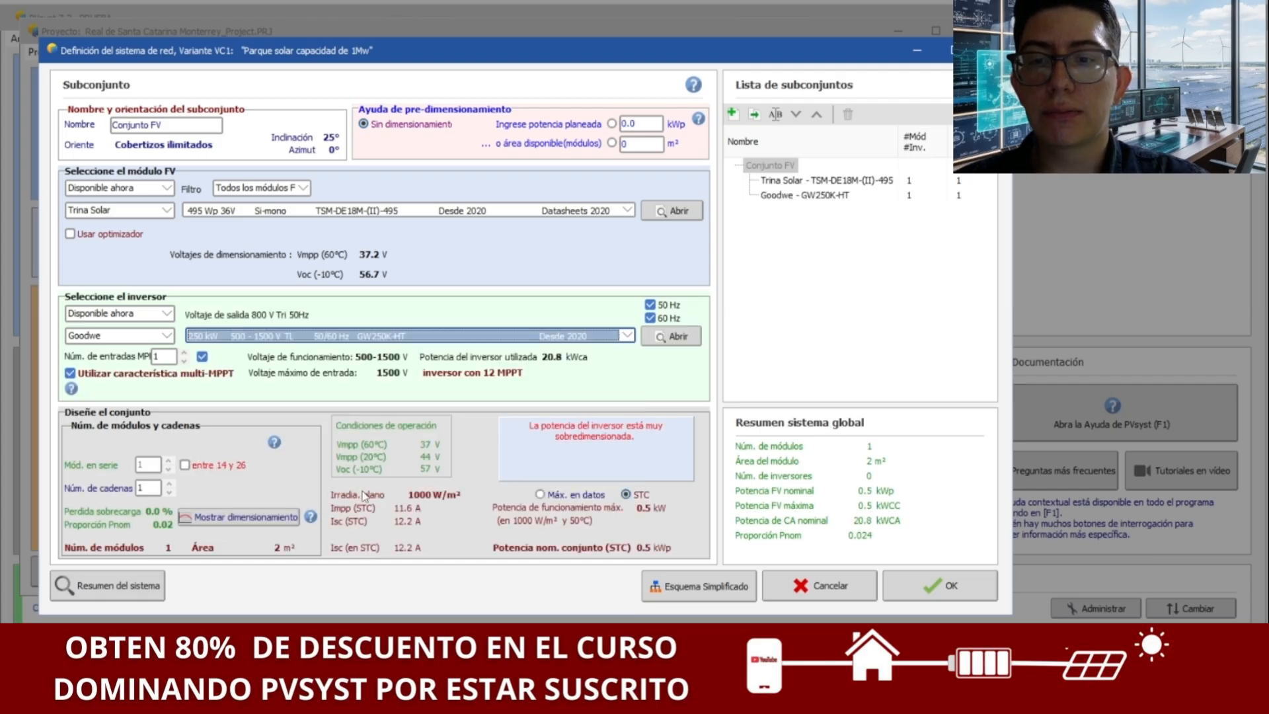
Set the subarray's planned power to 1150 kWp and the number of inverter MPPT inputs to 48.
{"action": "left_click", "coordinate": [638, 123]}
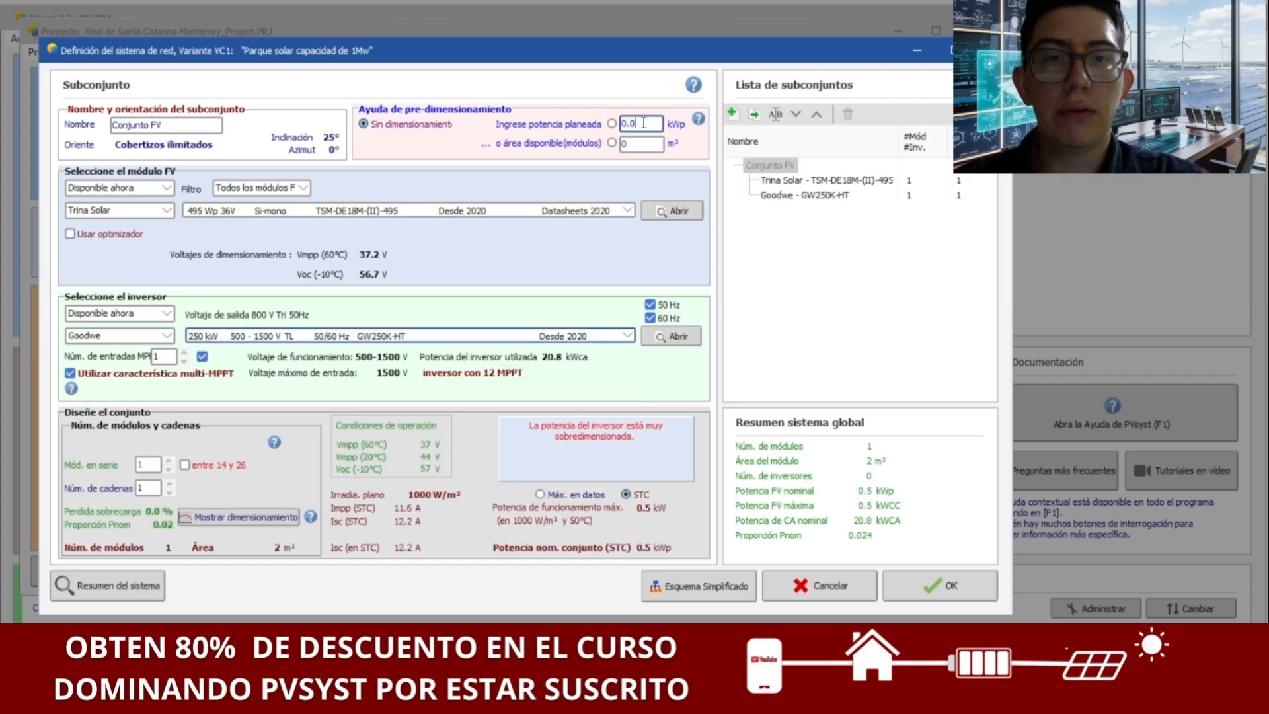
{"action": "type", "text": "115"}
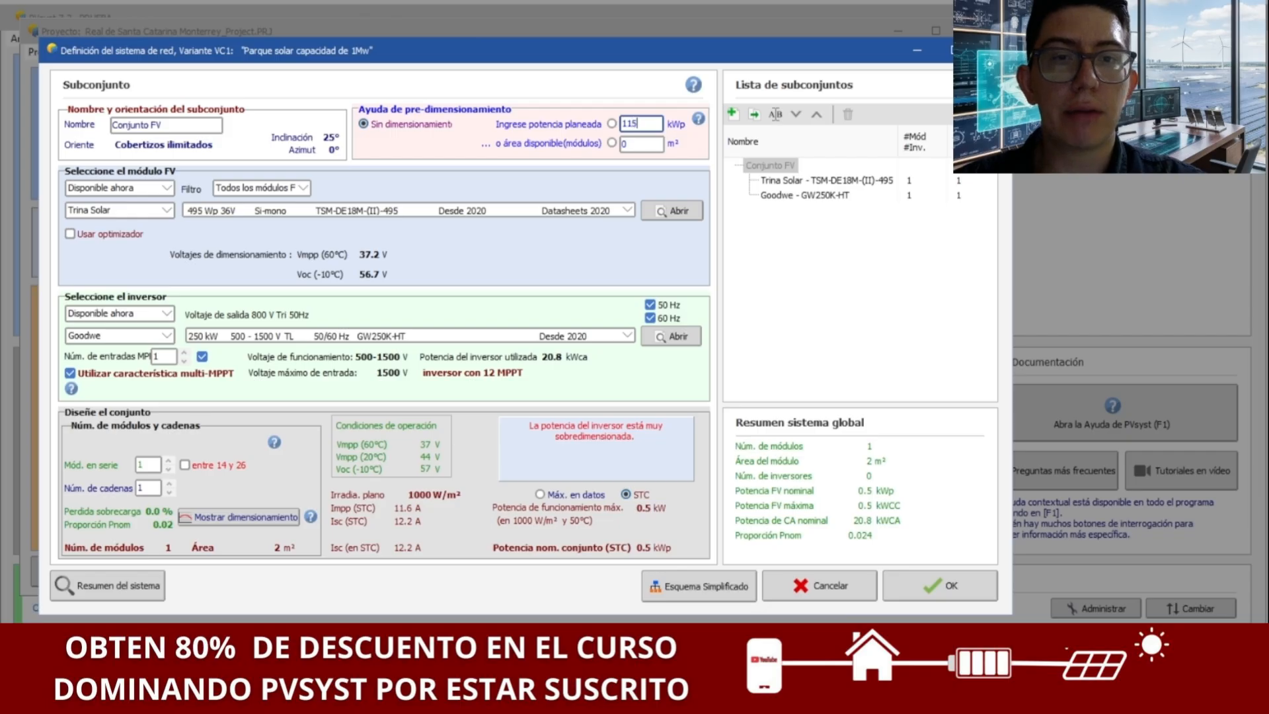
{"action": "type", "text": "0"}
{"action": "key", "text": "Tab"}
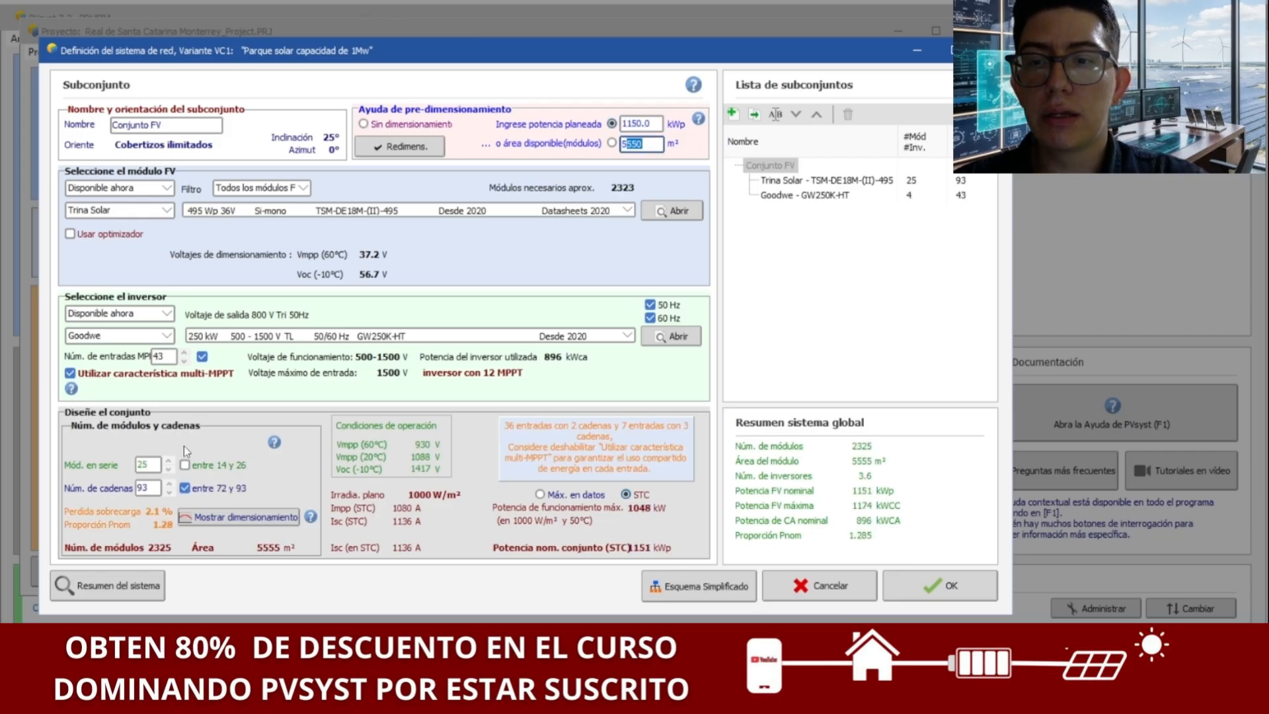
{"action": "left_click", "coordinate": [185, 353]}
{"action": "left_click", "coordinate": [185, 354]}
{"action": "left_click", "coordinate": [185, 354]}
{"action": "left_click", "coordinate": [185, 353]}
{"action": "left_click", "coordinate": [186, 353]}
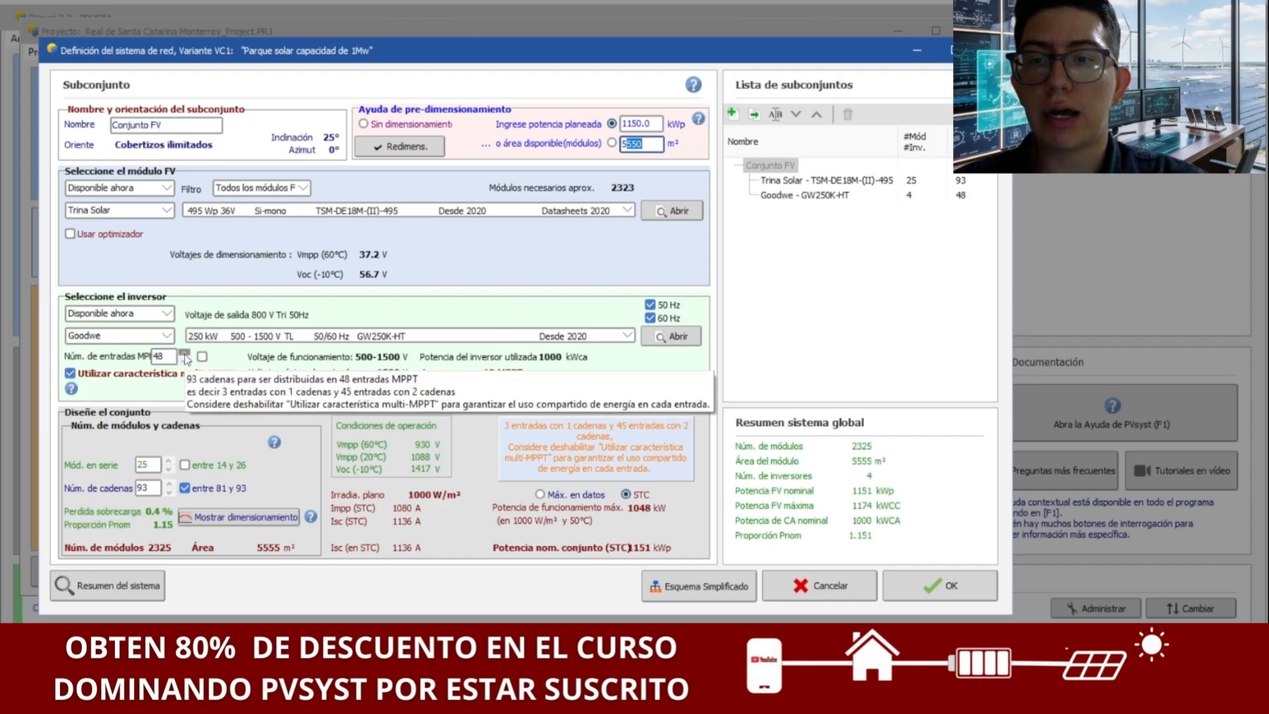
Set the subarray design to 24 modules in series and 96 strings, and accept the system definition.
{"action": "left_click", "coordinate": [169, 484]}
{"action": "left_click", "coordinate": [169, 483]}
{"action": "left_click", "coordinate": [169, 483]}
{"action": "left_click", "coordinate": [169, 484]}
{"action": "left_click", "coordinate": [169, 483]}
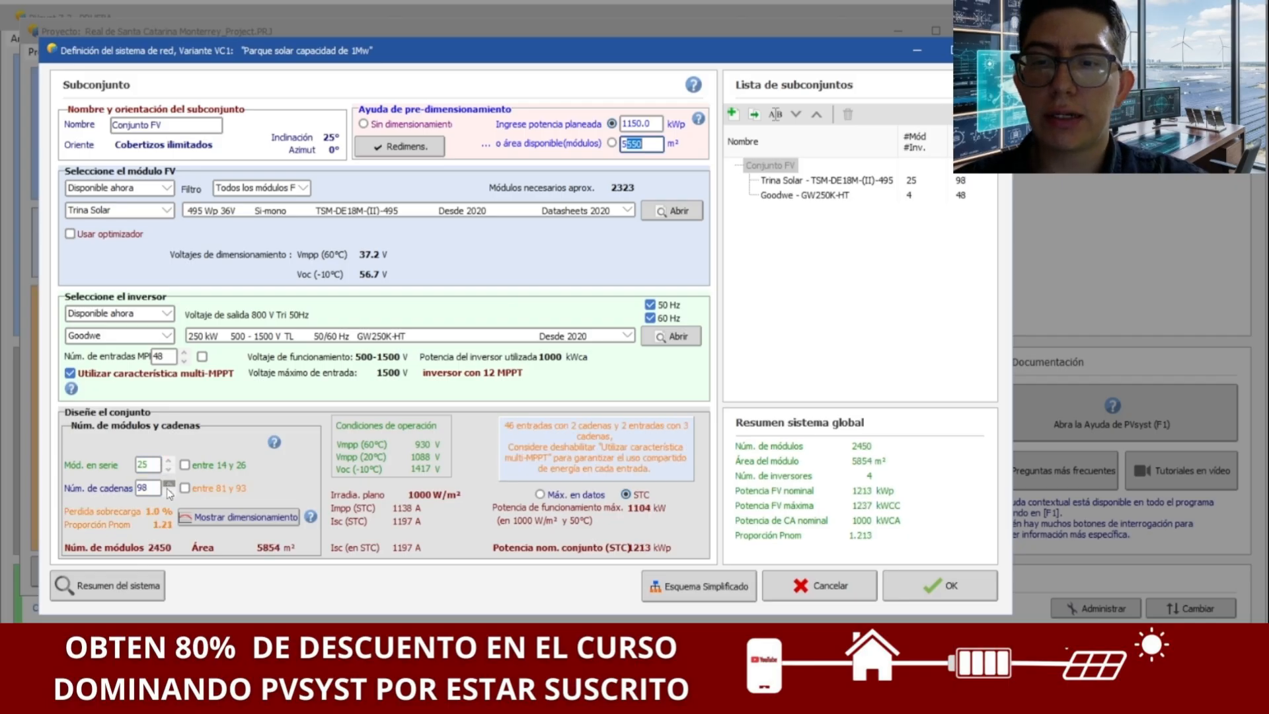
{"action": "left_click", "coordinate": [169, 492]}
{"action": "left_click", "coordinate": [169, 492]}
{"action": "left_click", "coordinate": [169, 469]}
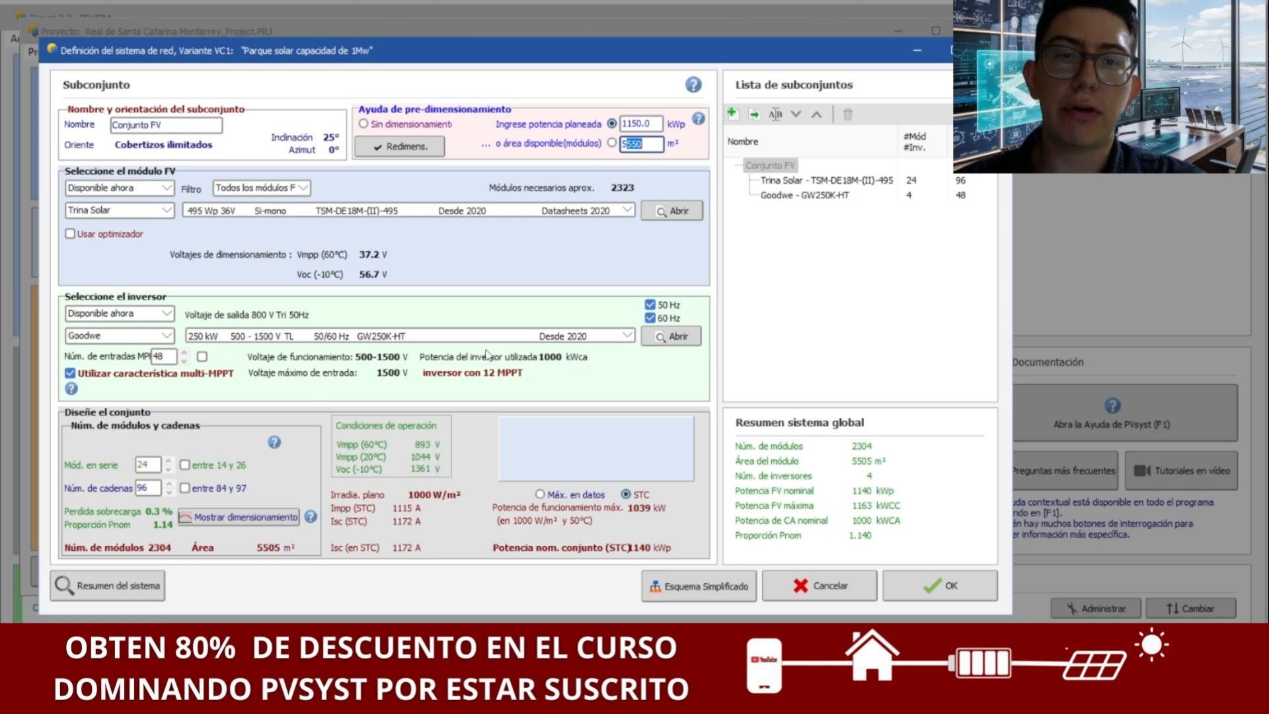
{"action": "left_click", "coordinate": [910, 585]}
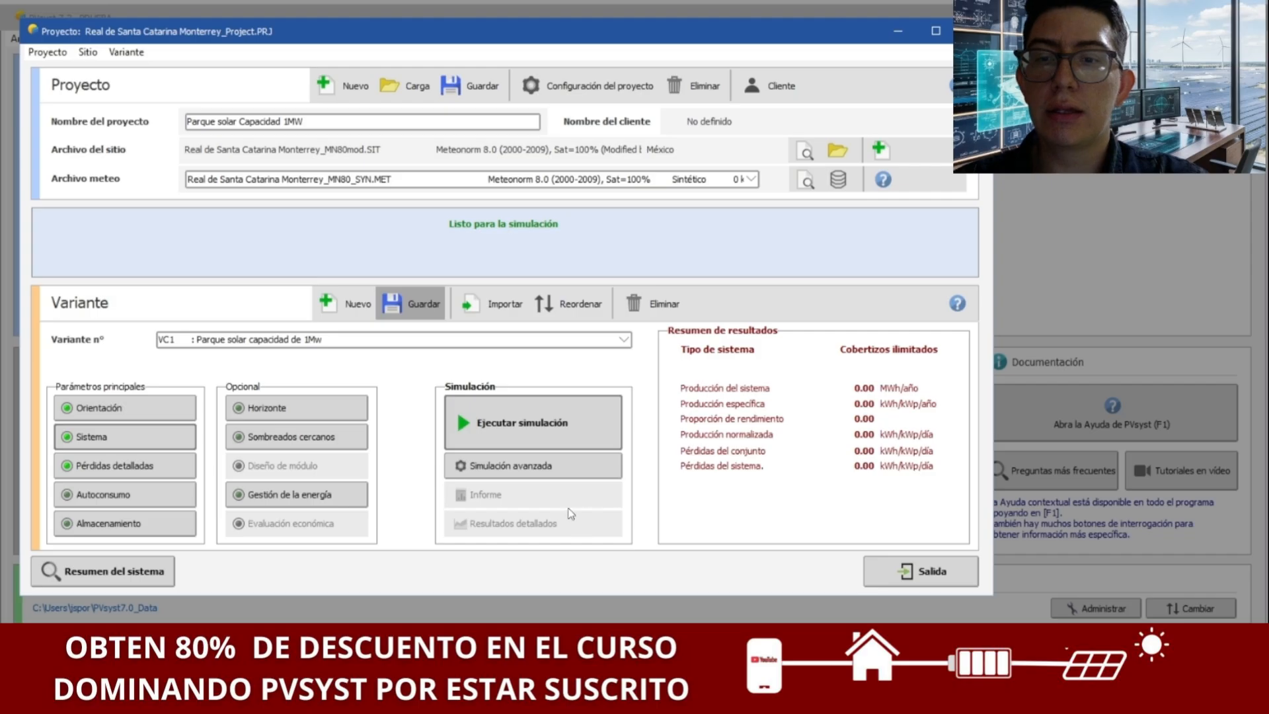
Set the annual soiling loss factor to 3% in the detailed losses and accept them.
{"action": "left_click", "coordinate": [176, 475]}
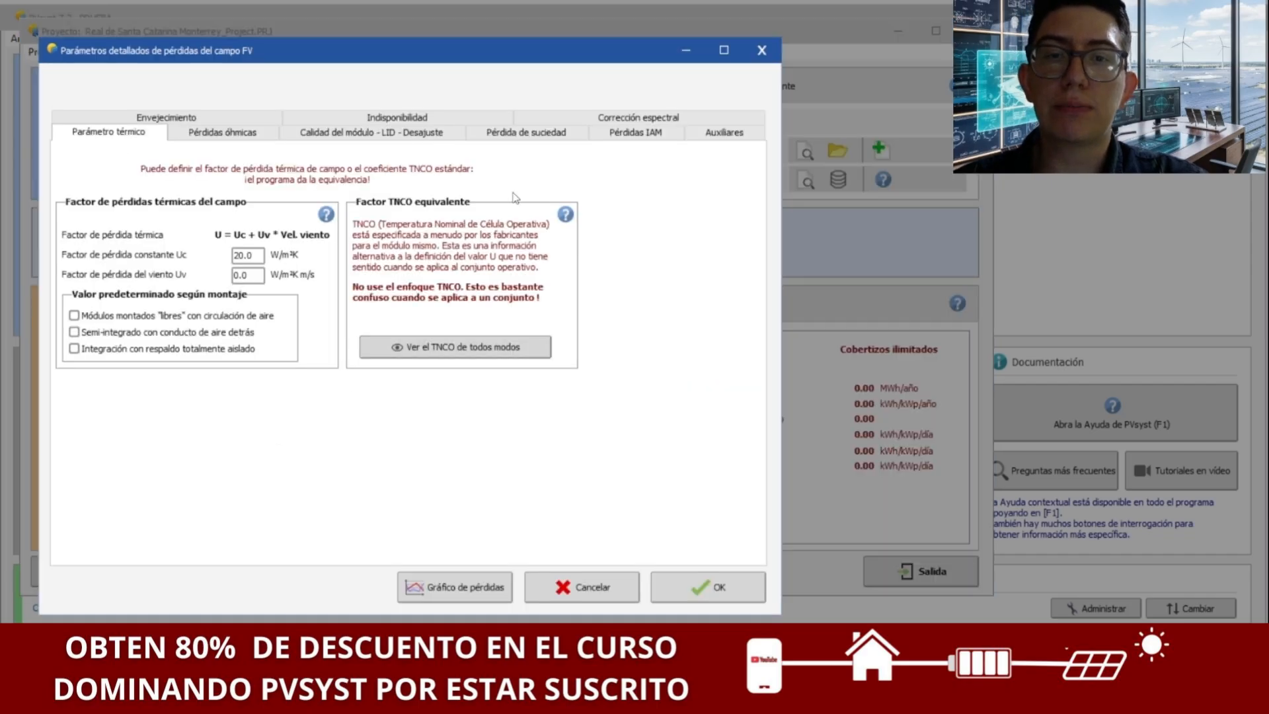
{"action": "left_click", "coordinate": [532, 134]}
{"action": "double_click", "coordinate": [218, 199]}
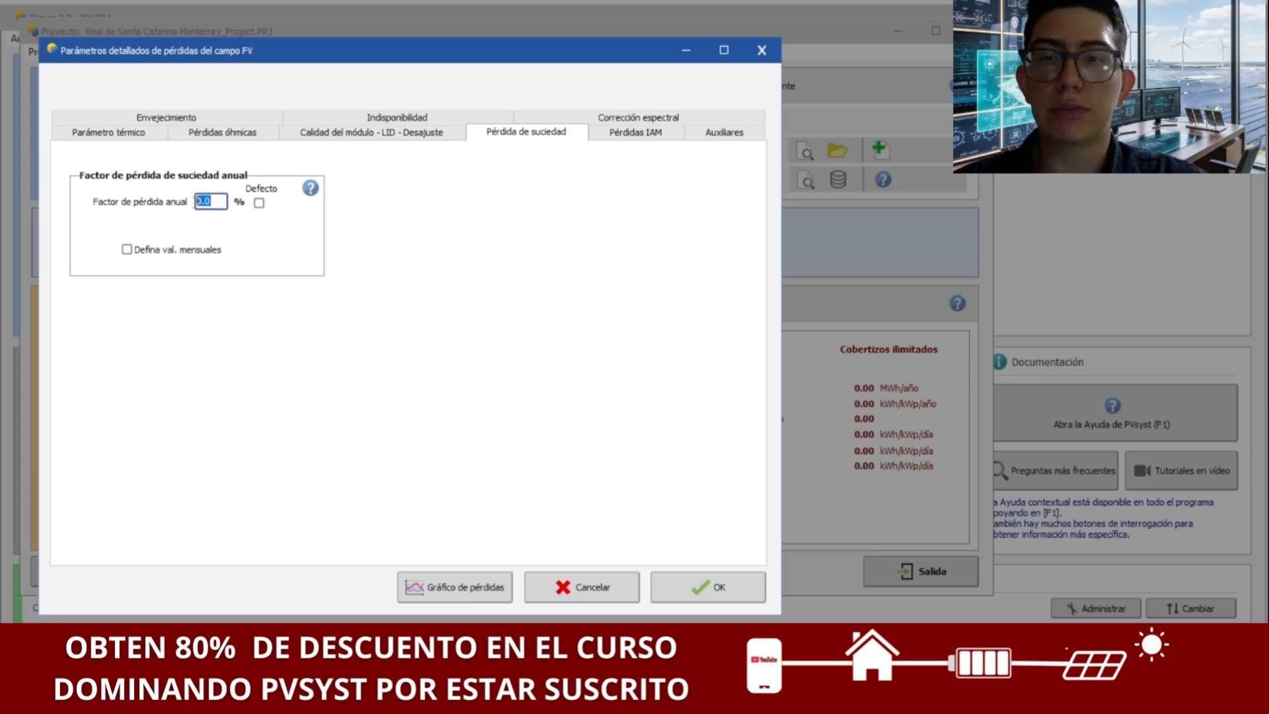
{"action": "type", "text": "3"}
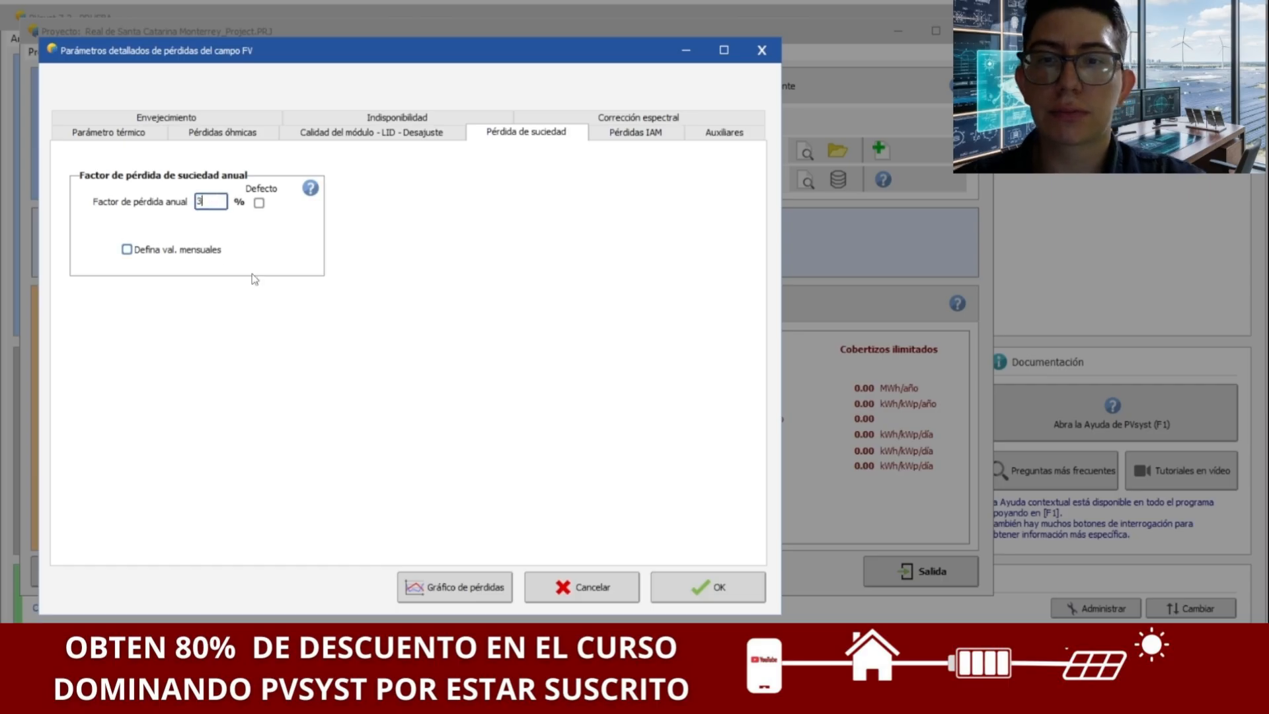
{"action": "left_click", "coordinate": [716, 586]}
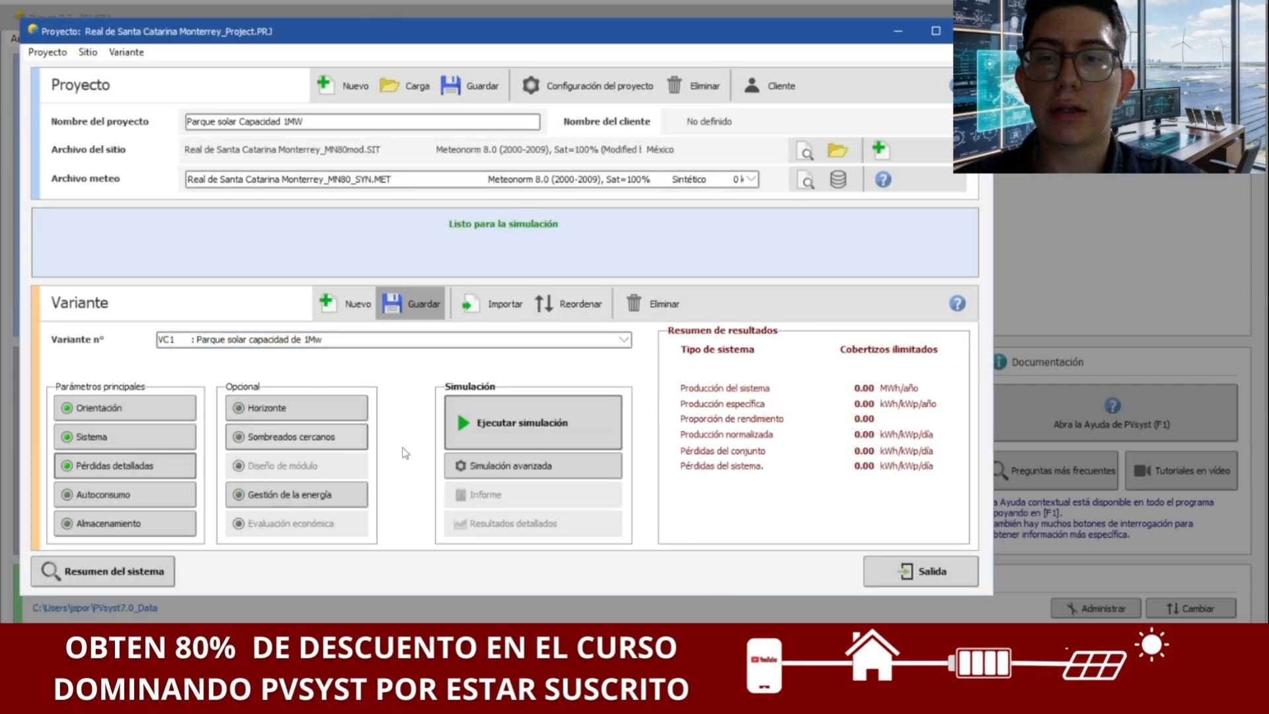
Review the variant's near shadings definition and close it with no shadings (Sin sombreados) used in the simulation.
{"action": "left_click", "coordinate": [333, 438]}
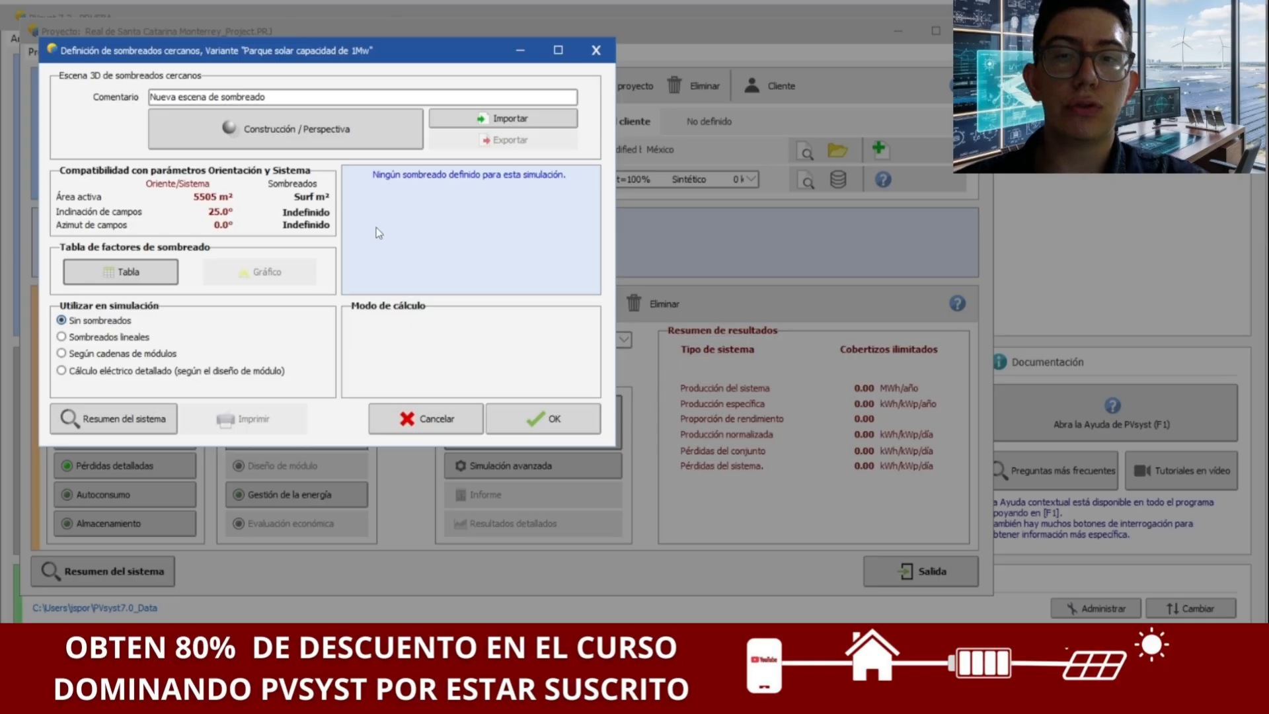
{"action": "left_click", "coordinate": [514, 427]}
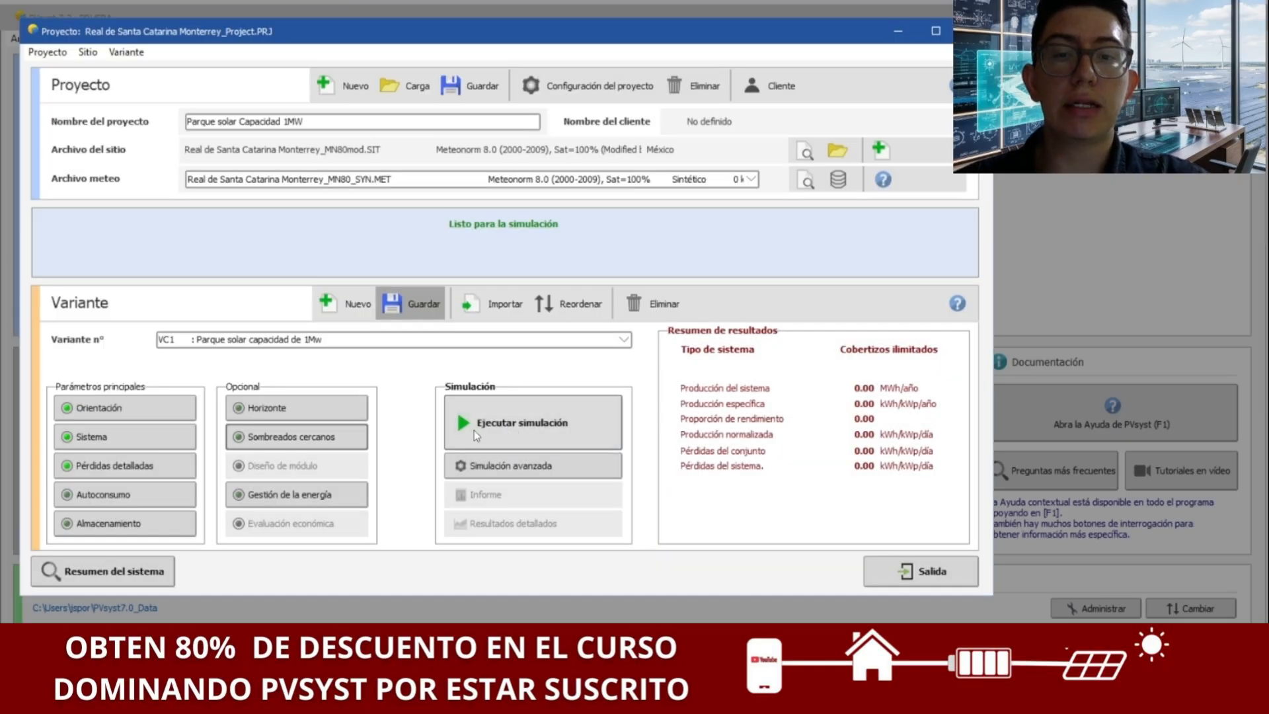